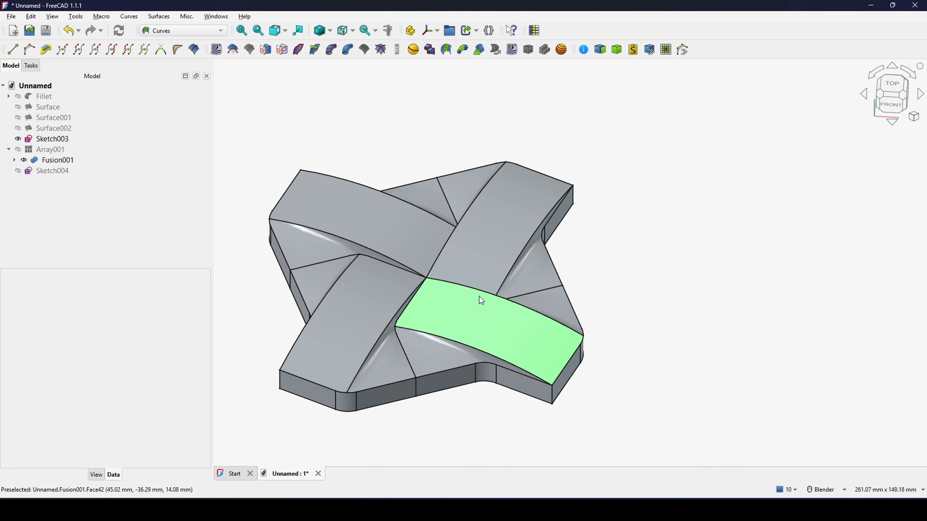
Step: Expand Fusion001's history down to its Cut and display the base Solid instead of the fusion
mouse_move(480, 298)
middle_mouse_down()
mouse_move(421, 290)
mouse_move(481, 250)
mouse_move(443, 269)
mouse_move(490, 309)
middle_mouse_up()
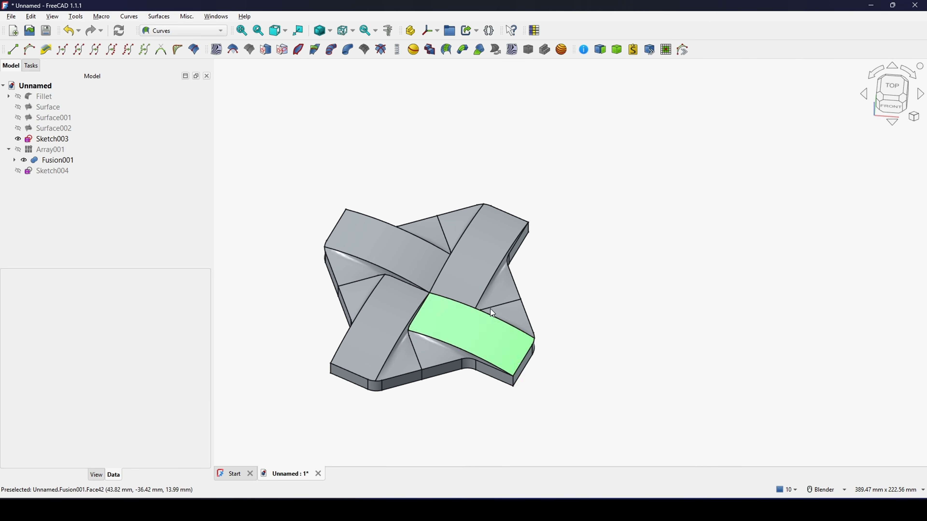
left_click(16, 161)
double_click(23, 173)
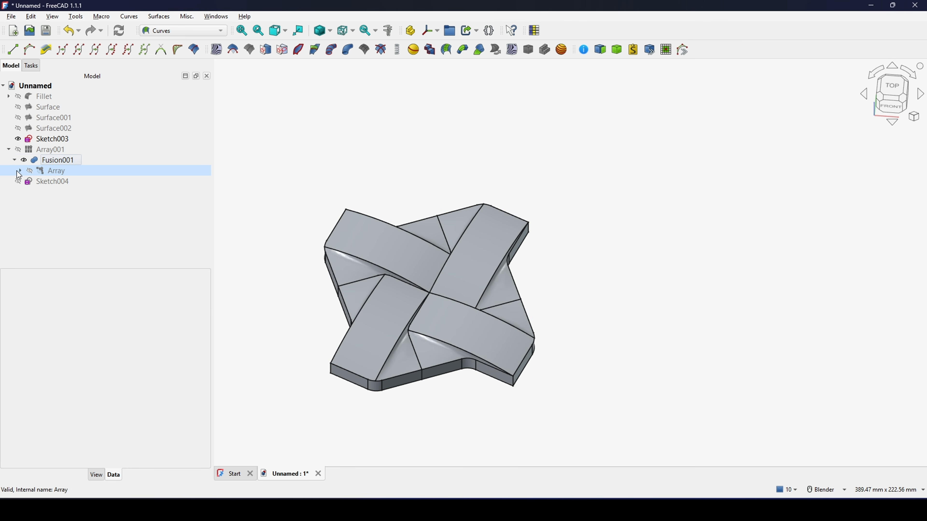
left_click(44, 182)
left_click(26, 181)
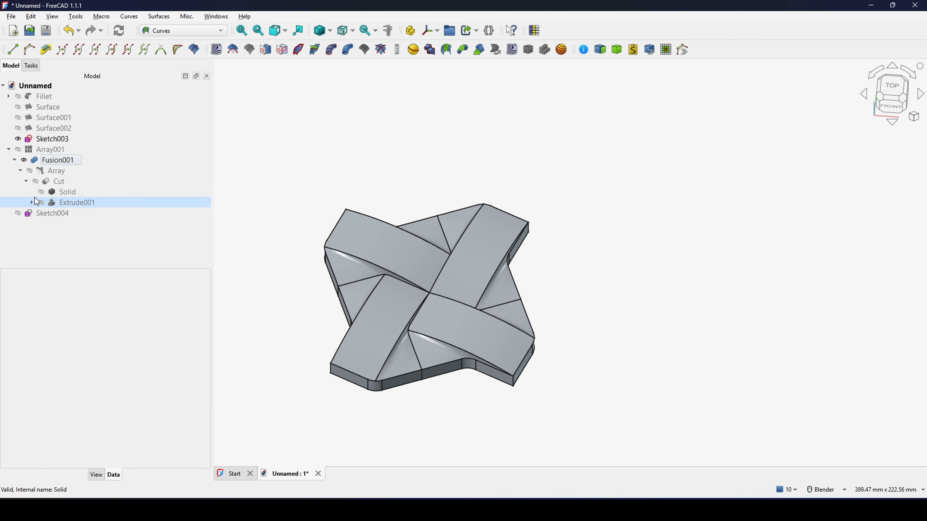
left_click(53, 191)
left_click(51, 159)
key("space")
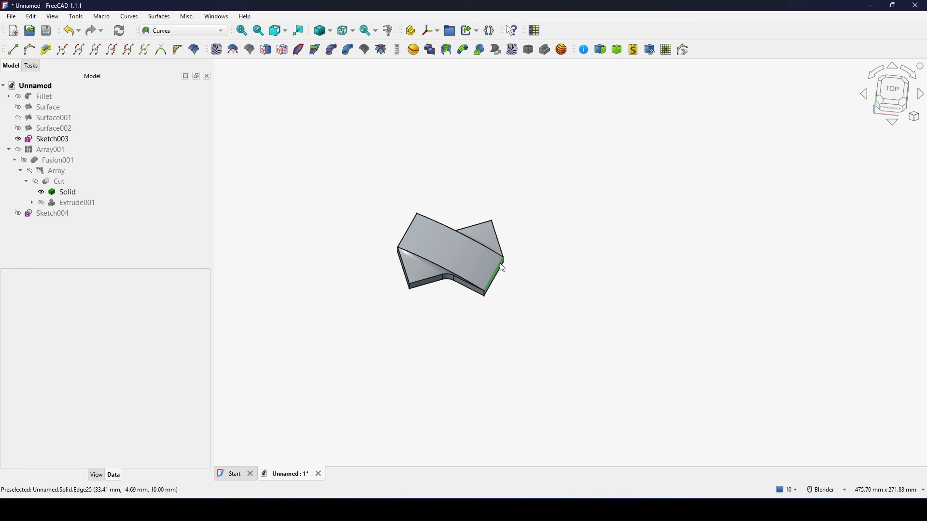
Step: Hide the base Solid and display the polar Array to examine the single four-armed weave tile
left_click(63, 191)
key("space")
left_click(52, 168)
key("space")
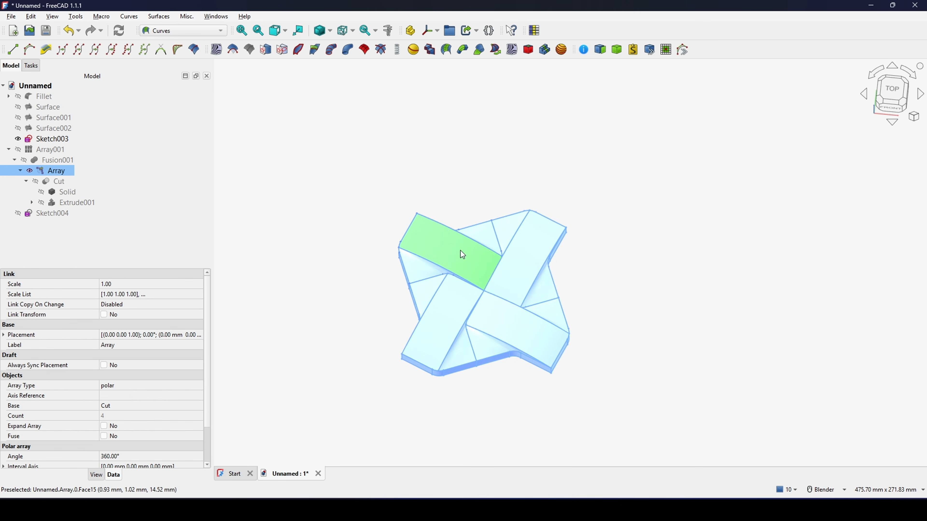
scroll(461, 252, "down", 2)
left_click(526, 235)
middle_click_drag(489, 260, 488, 268)
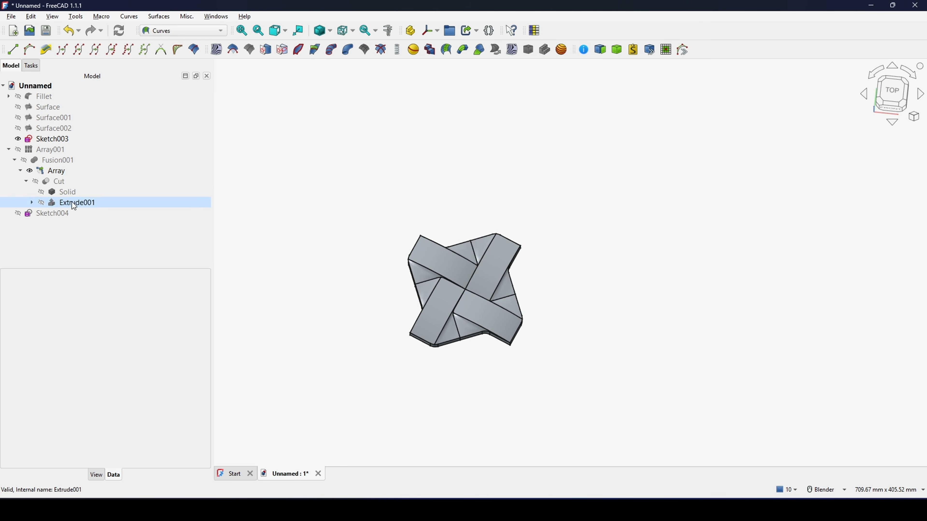
Step: Hide the polar Array and display Array001 to examine the complete woven pattern
left_click(51, 169)
key("space")
left_click(56, 152)
key("space")
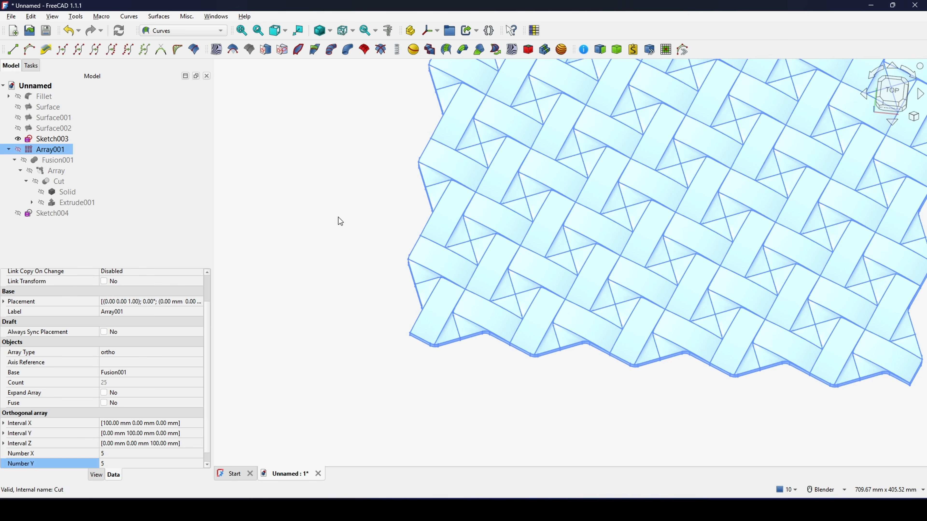
scroll(576, 275, "down", 6)
middle_click_drag(614, 277, 512, 325, "shift")
scroll(511, 325, "up", 3)
left_click(669, 286)
middle_click_drag(597, 294, 631, 283, "shift")
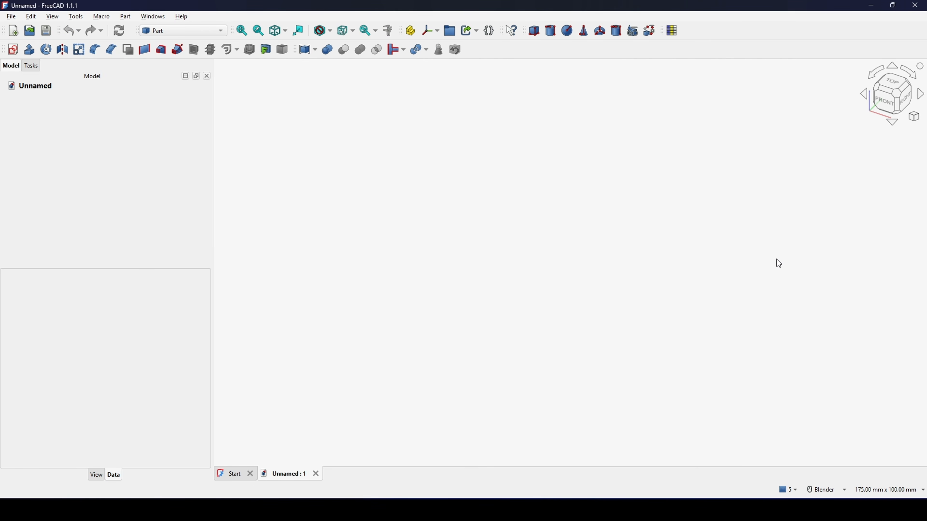
Step: Create a new sketch on the XY-plane in the Part workbench
left_click(175, 31)
left_click(164, 111)
left_click(13, 50)
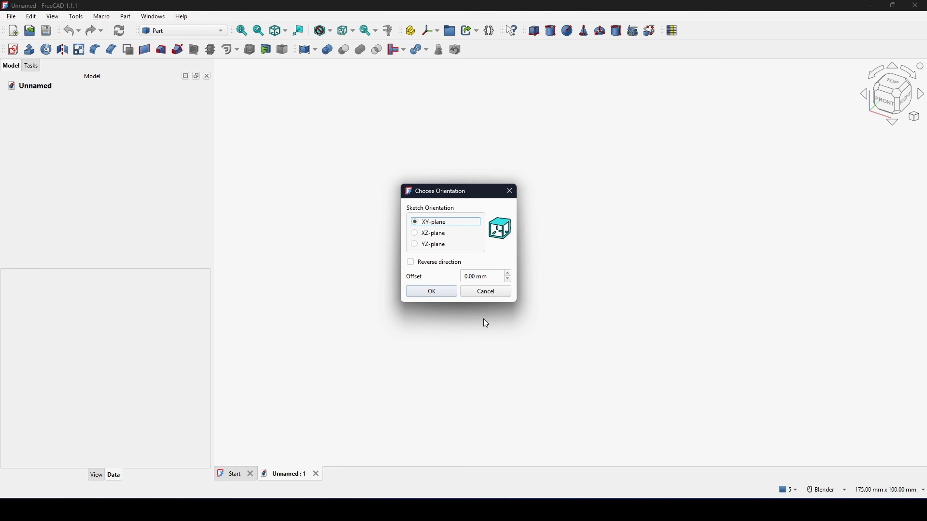
left_click(451, 294)
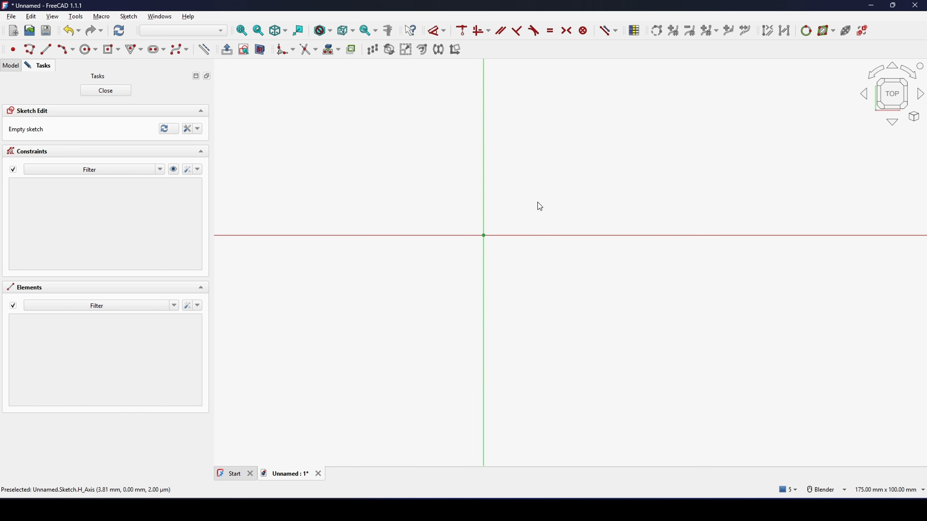
Step: Sketch a centered rectangle about 58 mm wide with its center on the origin
left_click(117, 51)
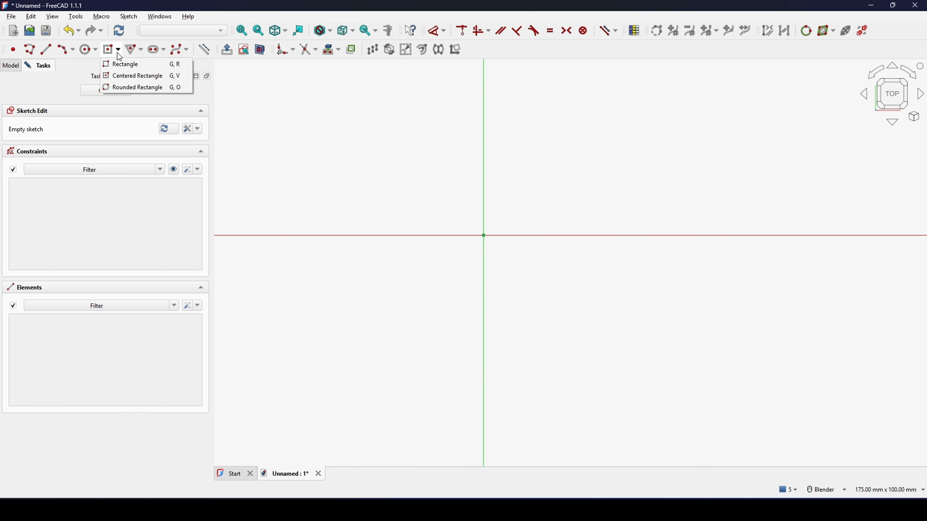
left_click(127, 78)
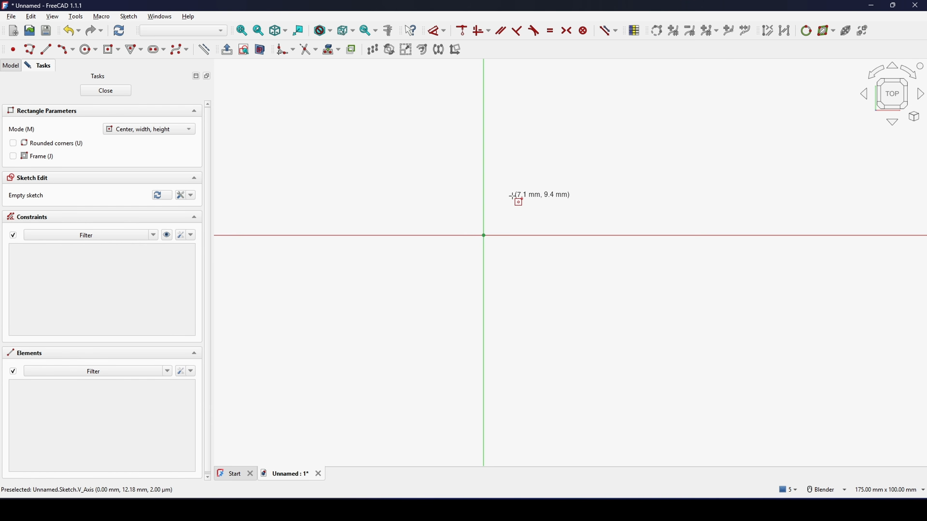
middle_click_drag(511, 199, 482, 216, "shift")
left_click(455, 253)
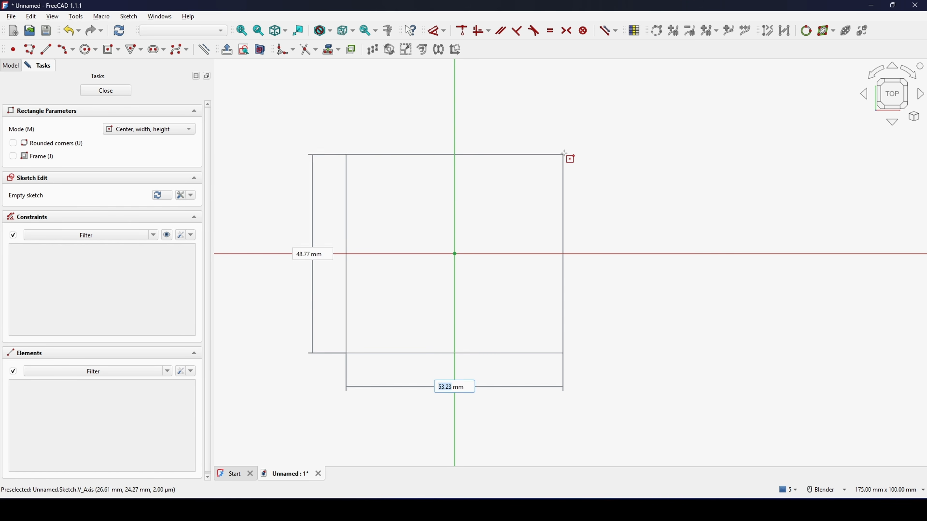
left_click(576, 143)
scroll(544, 185, "down", 1)
mouse_move(544, 185)
middle_mouse_down("shift")
mouse_move(527, 232)
mouse_move(524, 208)
middle_mouse_up("shift")
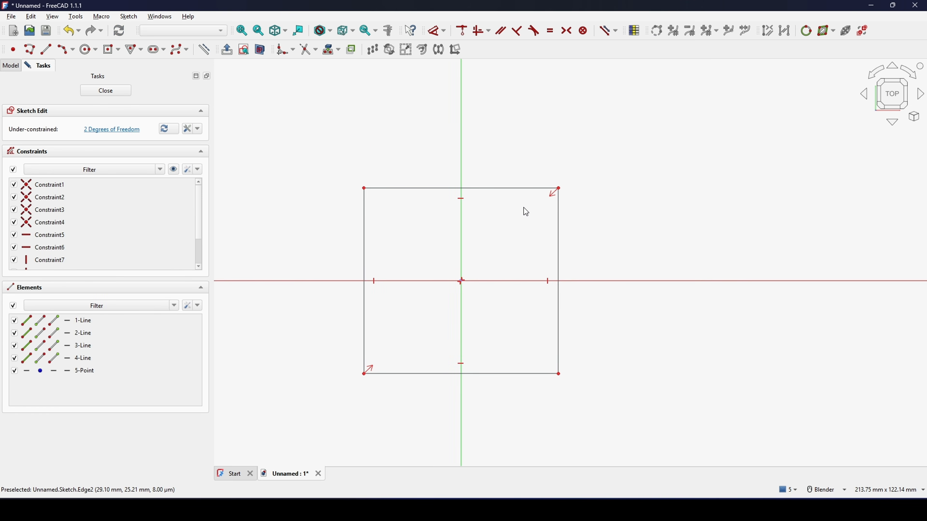
Step: Convert all four sides of the rectangle to construction geometry
left_click_drag(300, 149, 646, 420)
middle_click_drag(514, 347, 518, 286, "shift")
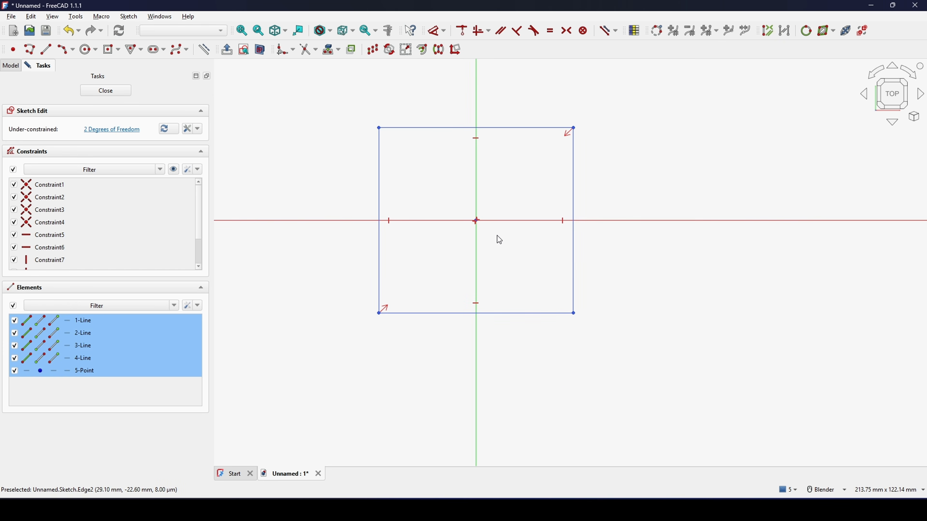
key("g")
key("n")
Step: Constrain two adjacent rectangle sides to be equal and set the upper side's length to 50 mm
middle_click_drag(532, 188, 514, 213, "shift")
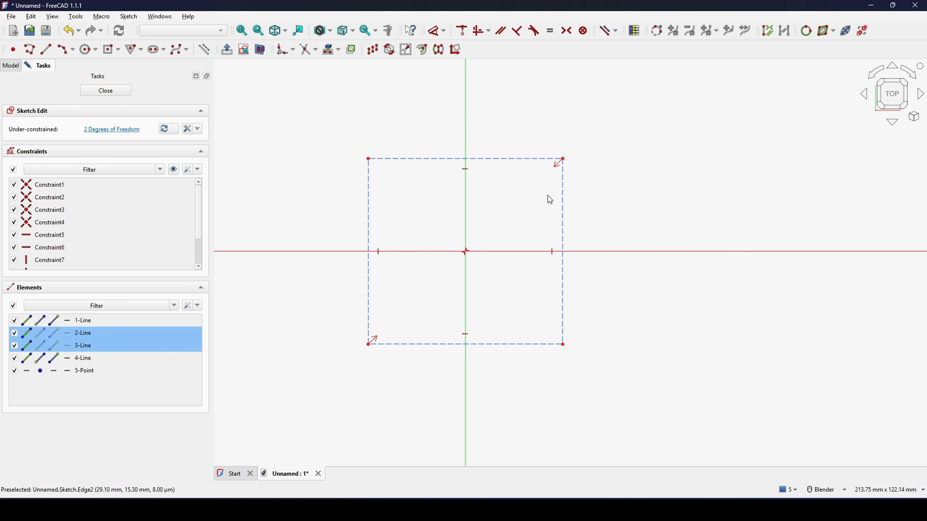
key("e")
middle_click_drag(539, 196, 529, 222, "shift")
key("d")
left_click(507, 182)
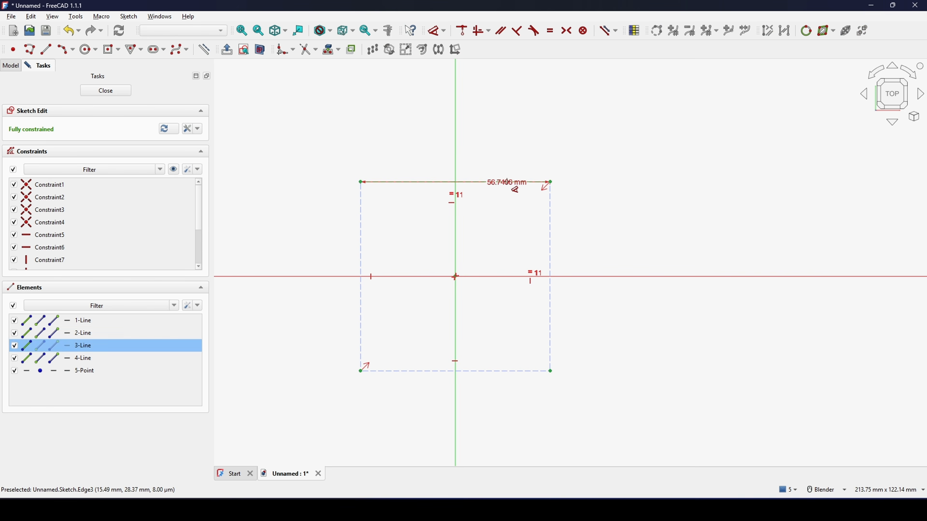
left_click(606, 128)
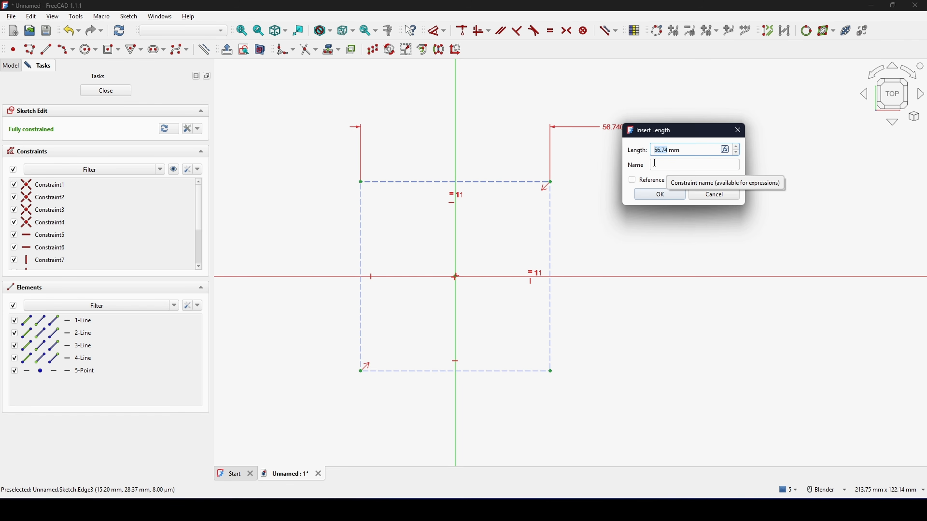
type("50")
left_click(660, 194)
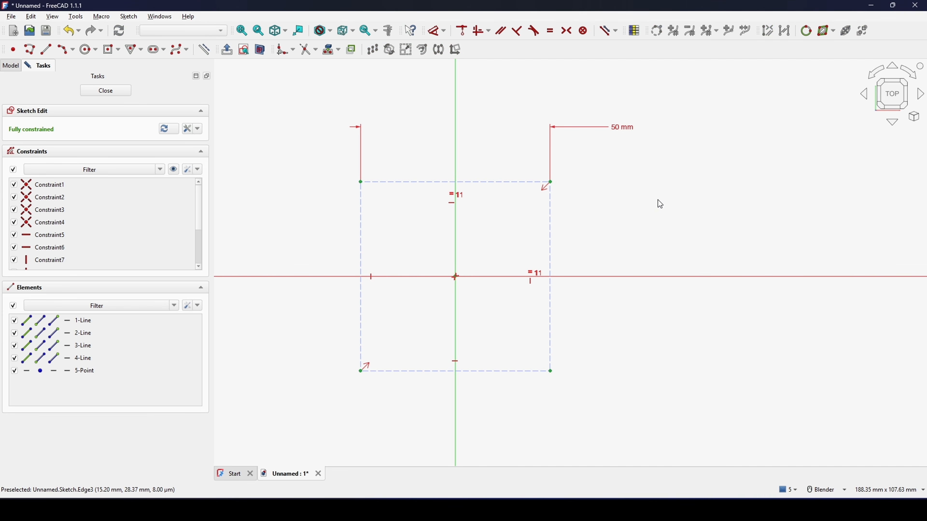
Step: Draw a polyline from the square's upper-left corner via the vertical axis to its upper-right corner, then via a point outside to its lower-right corner
middle_click_drag(601, 198, 590, 172, "shift")
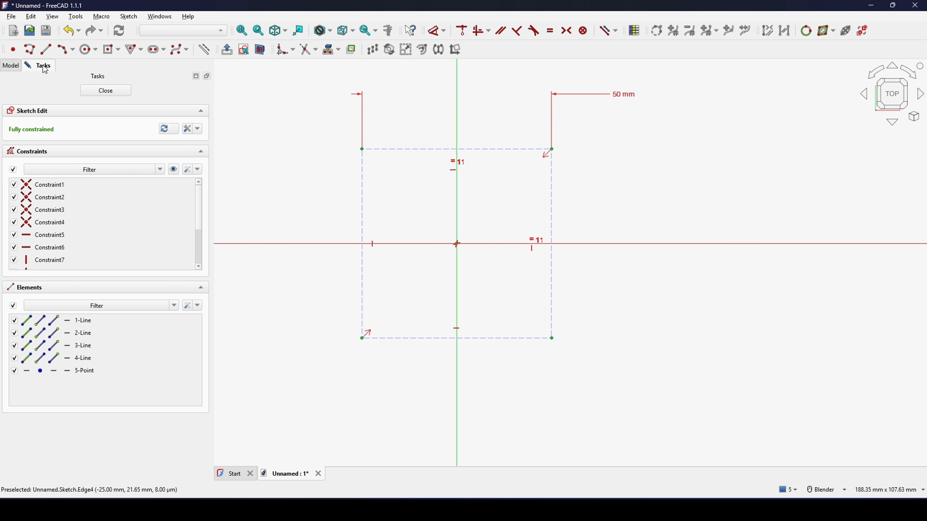
left_click(32, 52)
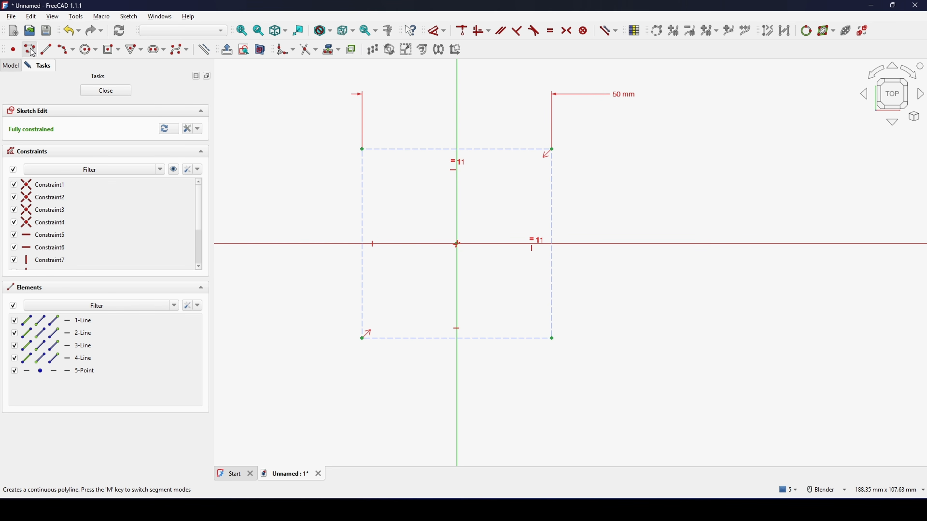
middle_click_drag(425, 189, 413, 226, "shift")
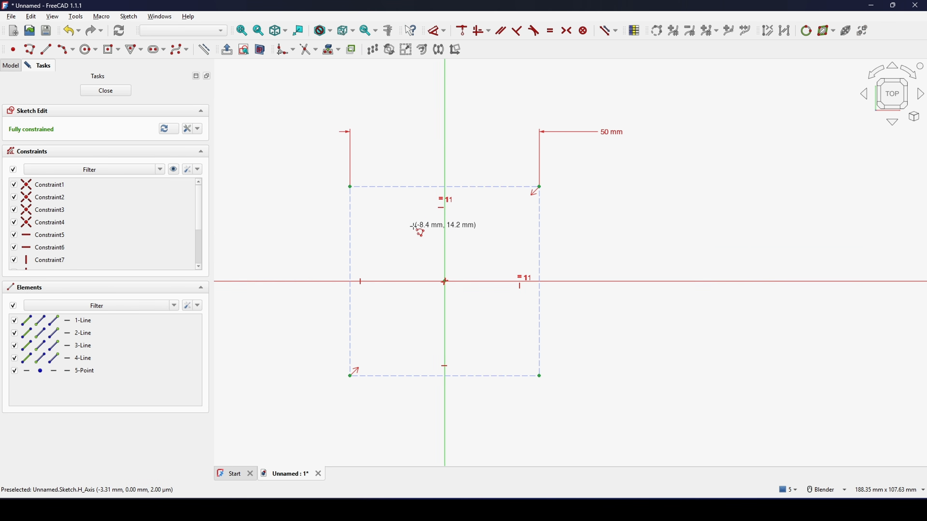
left_click(349, 187)
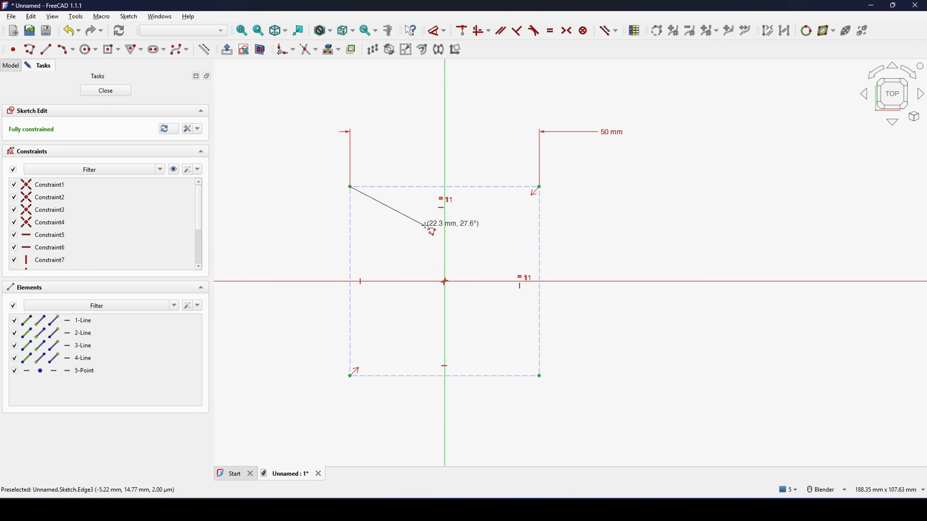
left_click(445, 232)
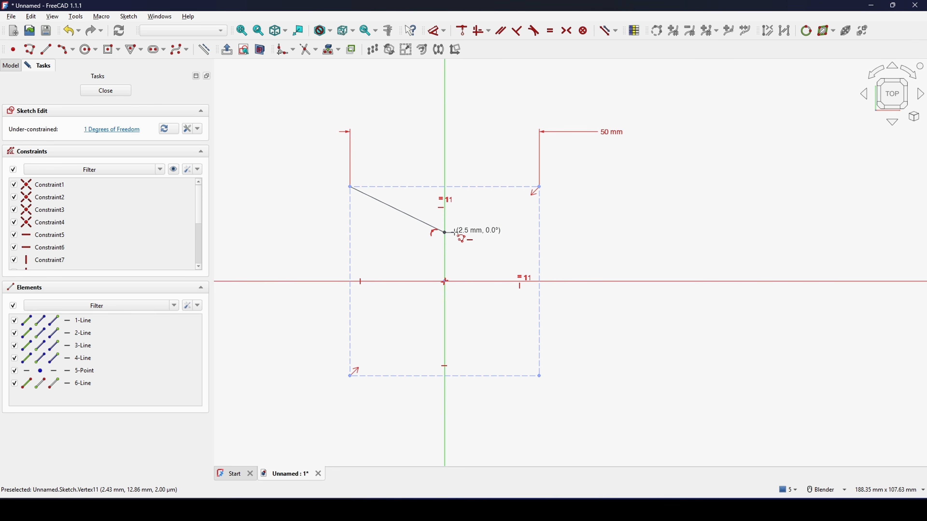
left_click(539, 187)
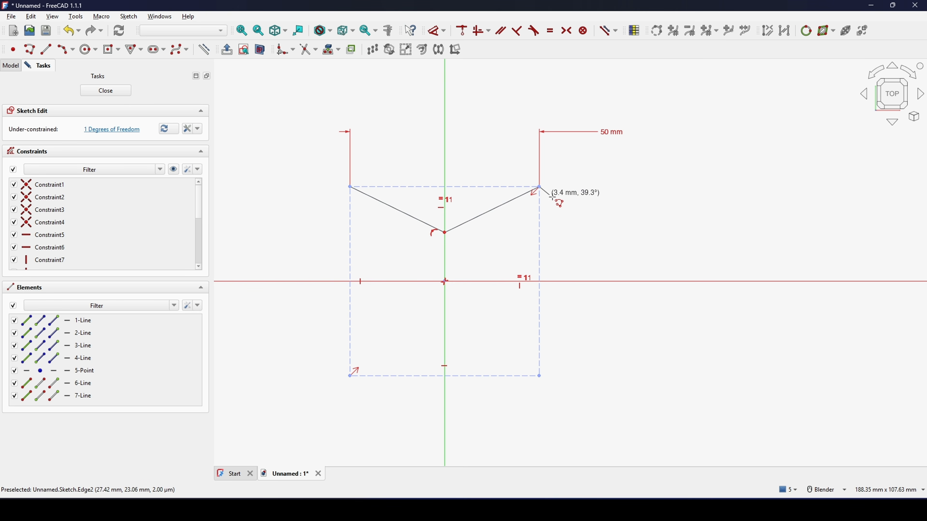
left_click(591, 253)
left_click(540, 376)
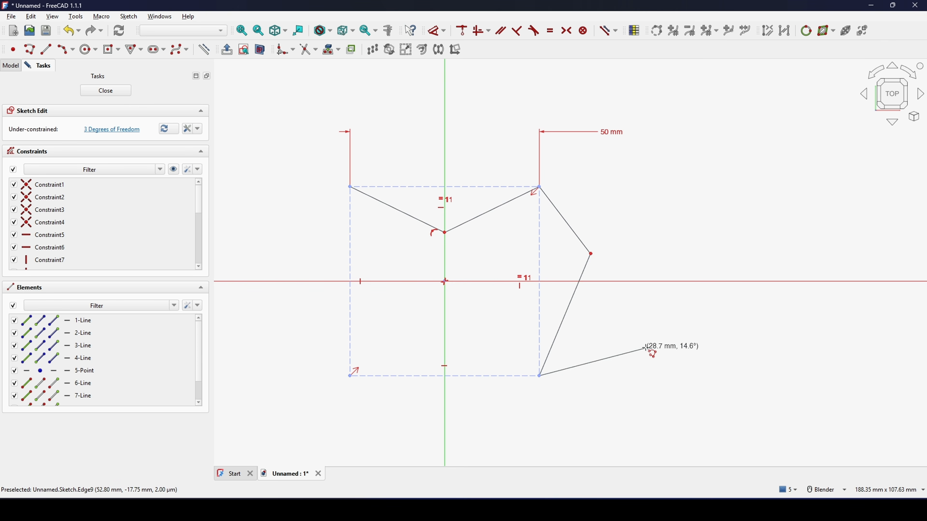
right_click(672, 349)
scroll(473, 263, "up", 3)
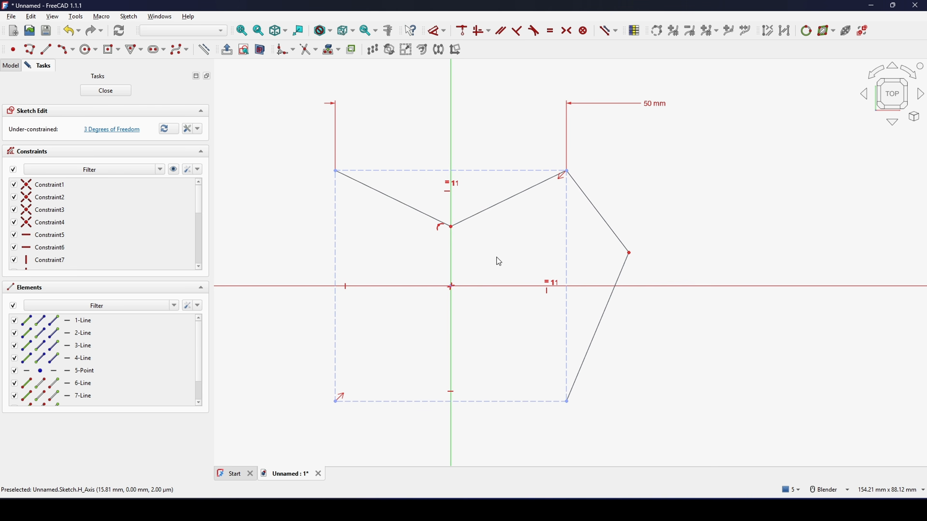
Step: Constrain all four slanted polyline segments to equal length
left_click(411, 224)
left_click(485, 213)
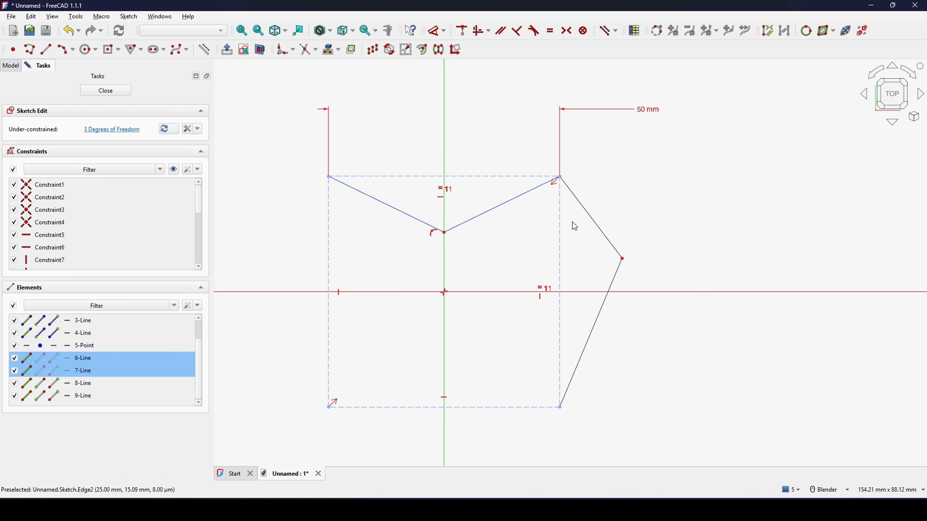
left_click(593, 223)
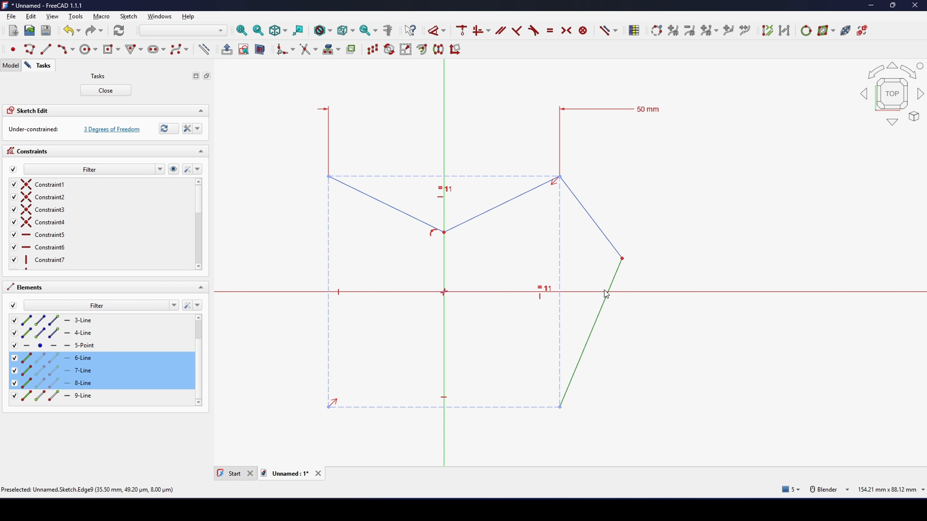
left_click(599, 314)
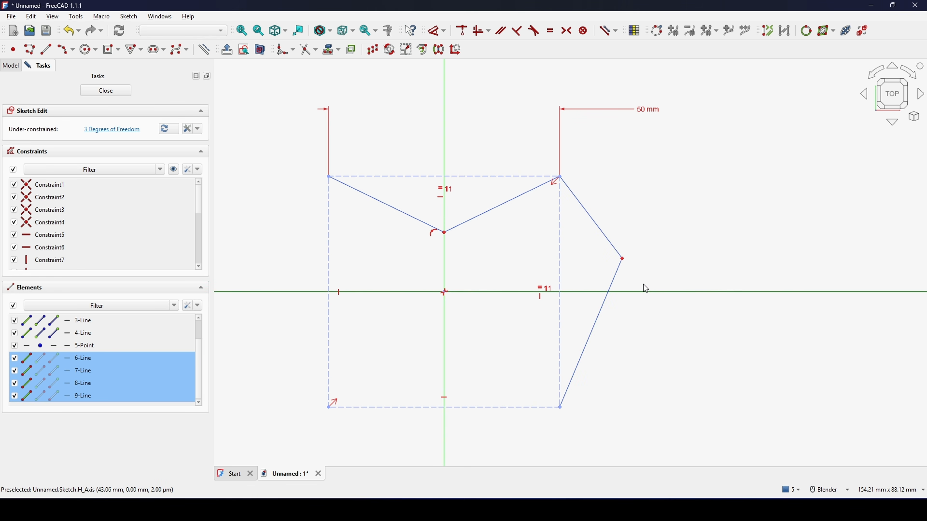
key("e")
mouse_move(598, 253)
middle_mouse_down("shift")
mouse_move(592, 263)
mouse_move(608, 255)
middle_mouse_up("shift")
left_click_drag(626, 280, 623, 280)
middle_click_drag(582, 237, 579, 249, "shift")
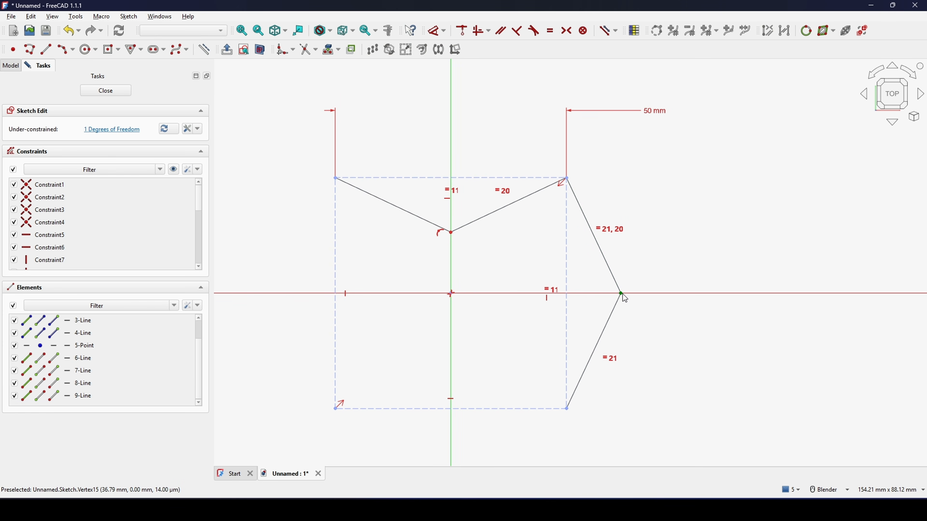
Step: Constrain the polyline's outer vertex beyond the square's right side to lie on the extension of the upper-left slanted segment
left_click(412, 219)
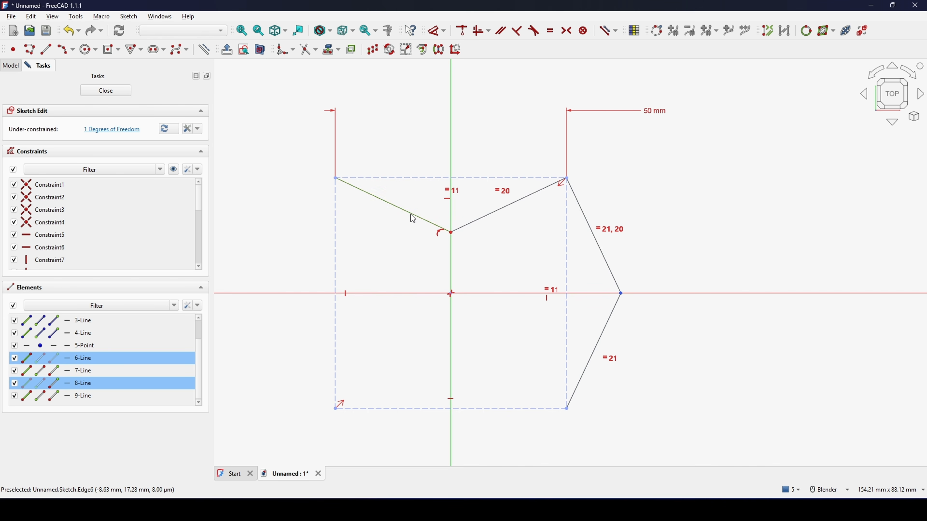
key("c")
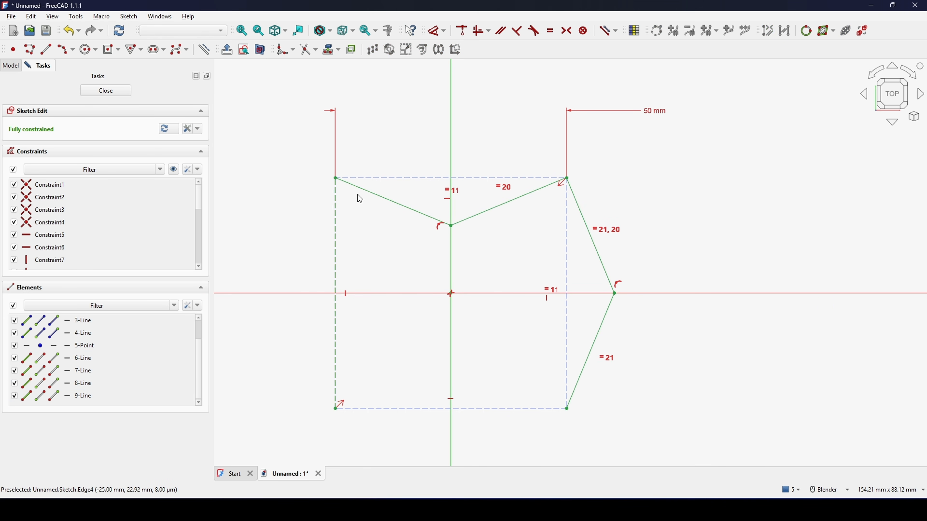
scroll(666, 245, "down", 1)
middle_click_drag(666, 233, 676, 205, "shift")
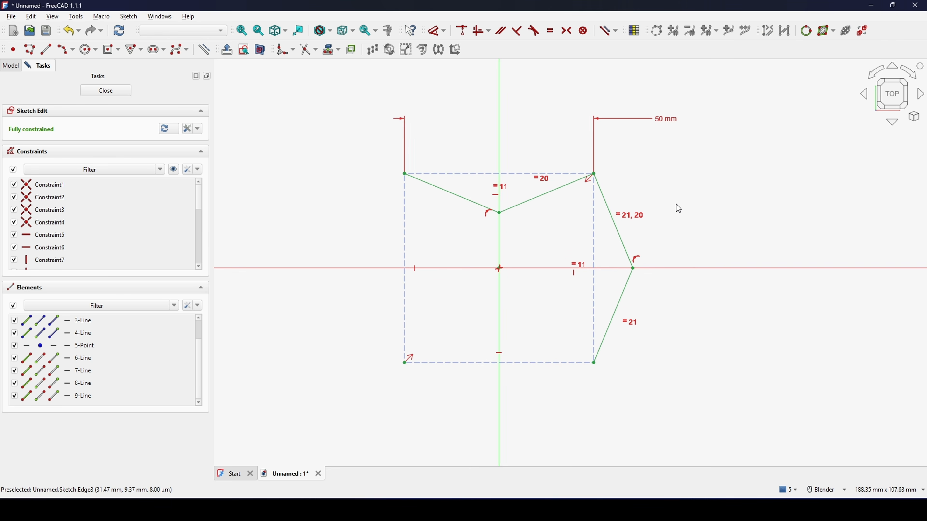
Step: Draw a polyline from the square's upper-left corner via the horizontal axis, the lower-left corner and the vertical axis to the lower-right corner
left_click(29, 49)
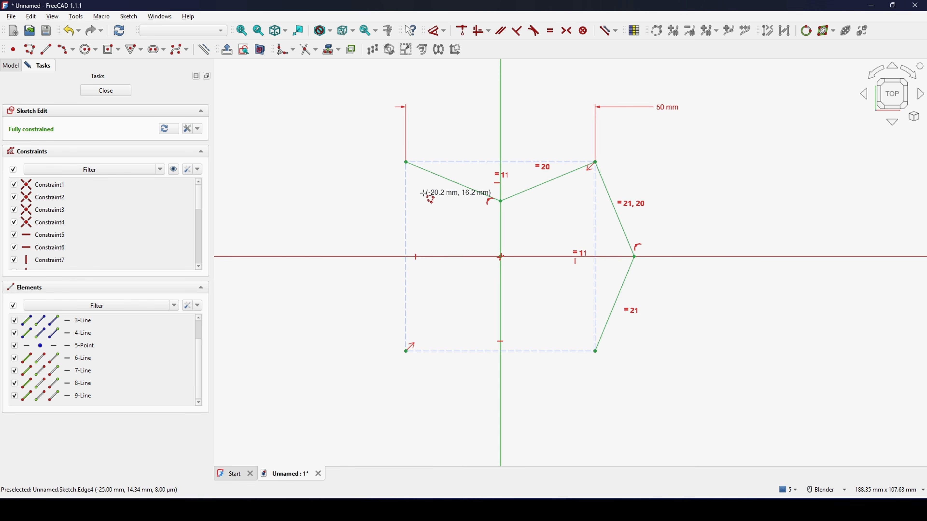
left_click(405, 162)
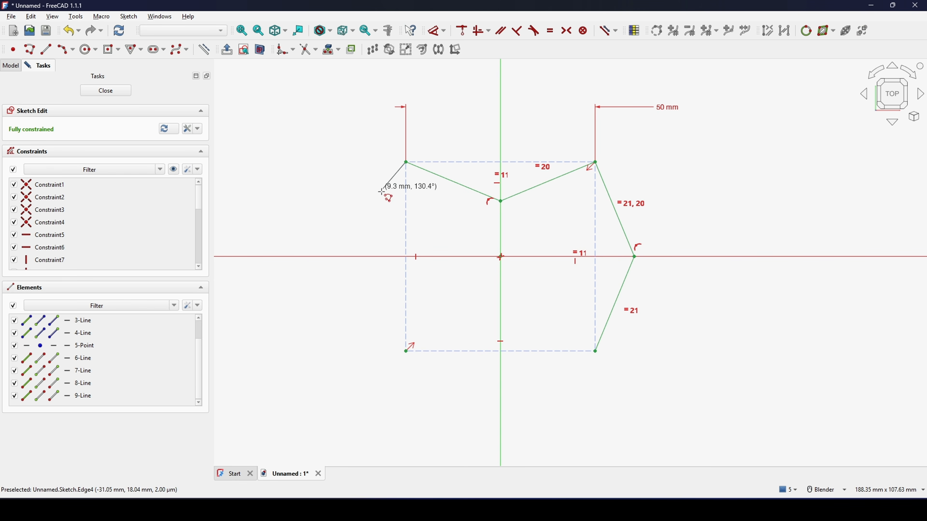
left_click(351, 257)
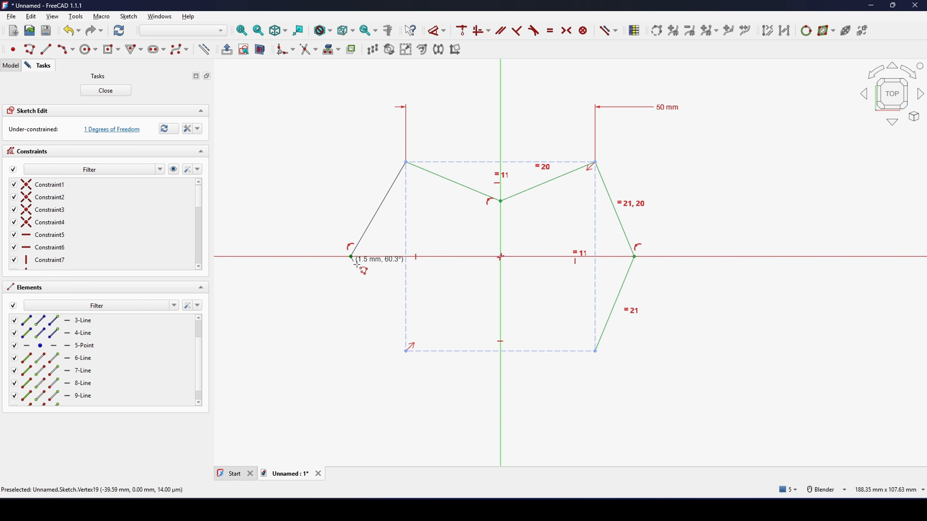
left_click(406, 351)
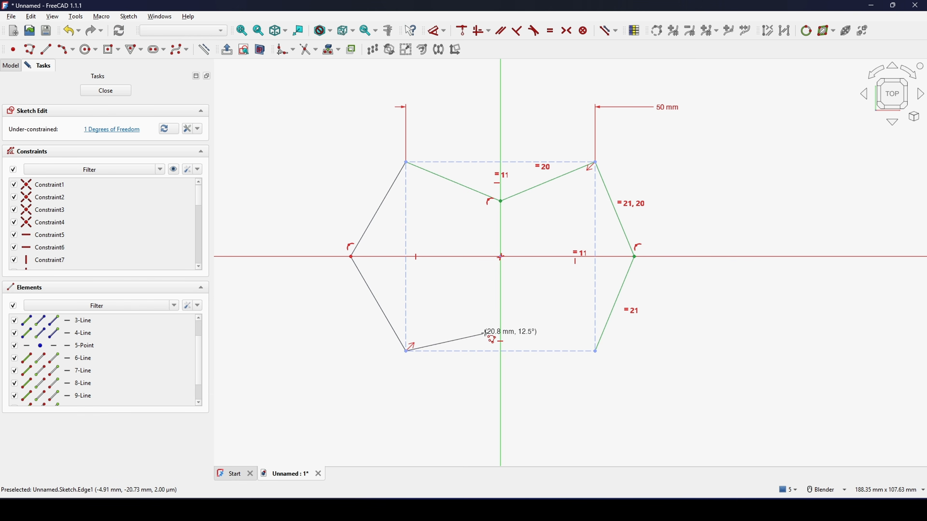
left_click(501, 318)
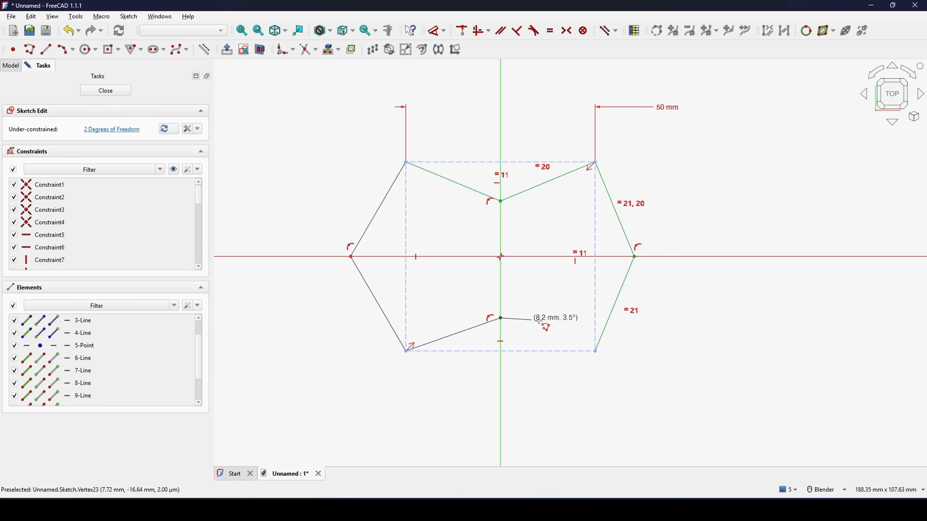
left_click(594, 351)
key("Escape")
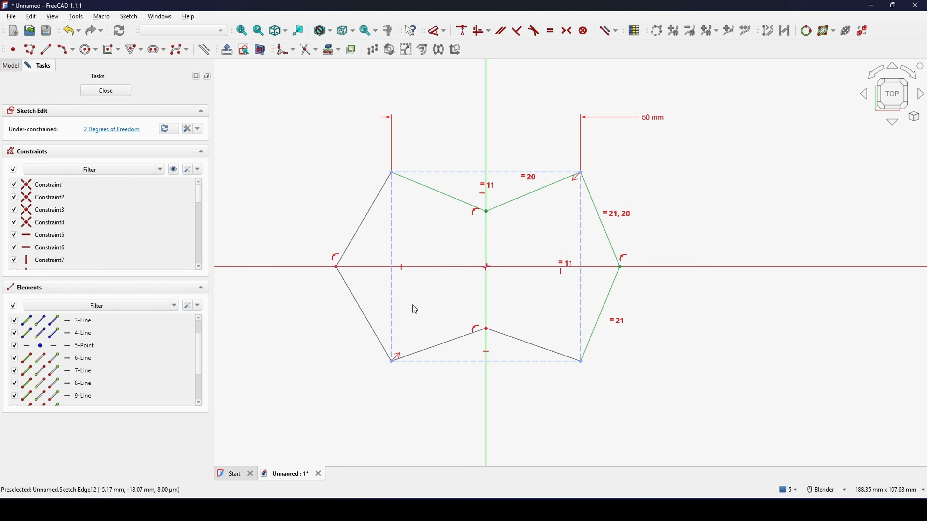
Step: Constrain the four new slanted segments on the outline's left and lower sides to equal length
left_click(358, 231)
left_click(362, 310)
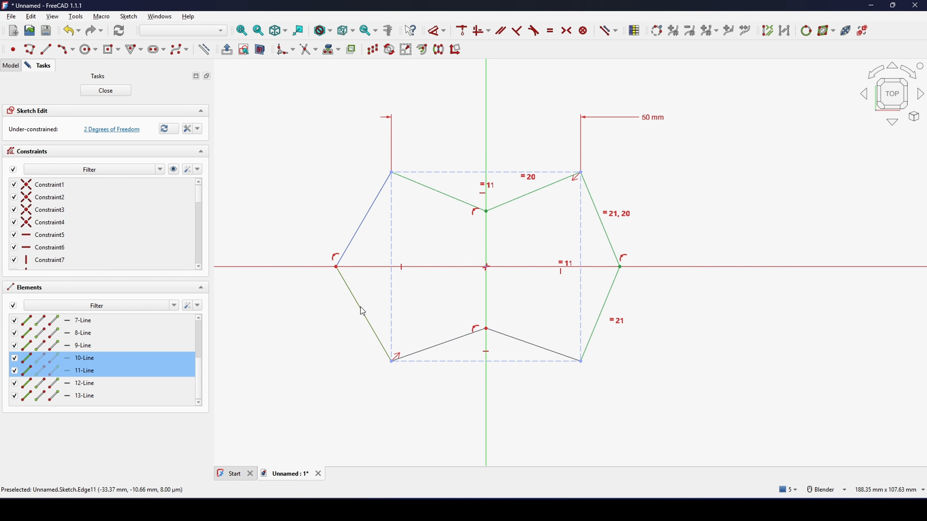
left_click(445, 339)
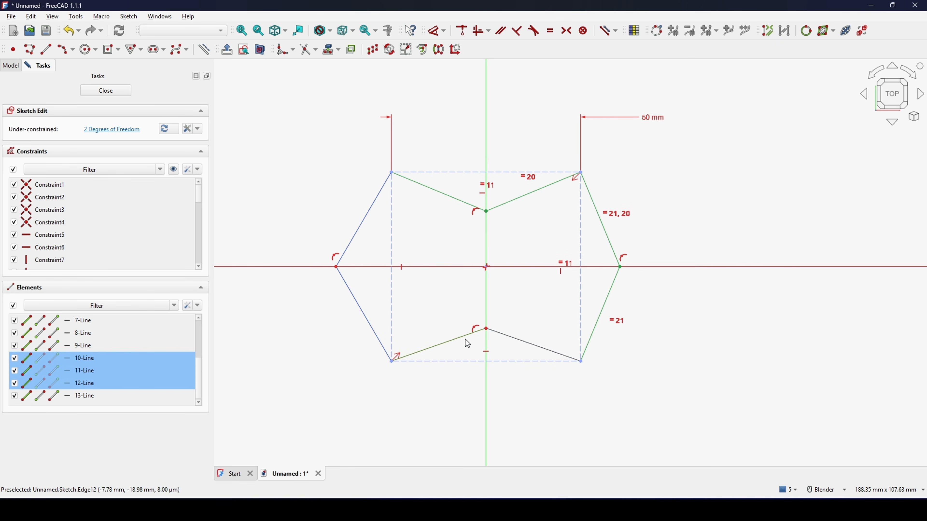
left_click(519, 346)
key("e")
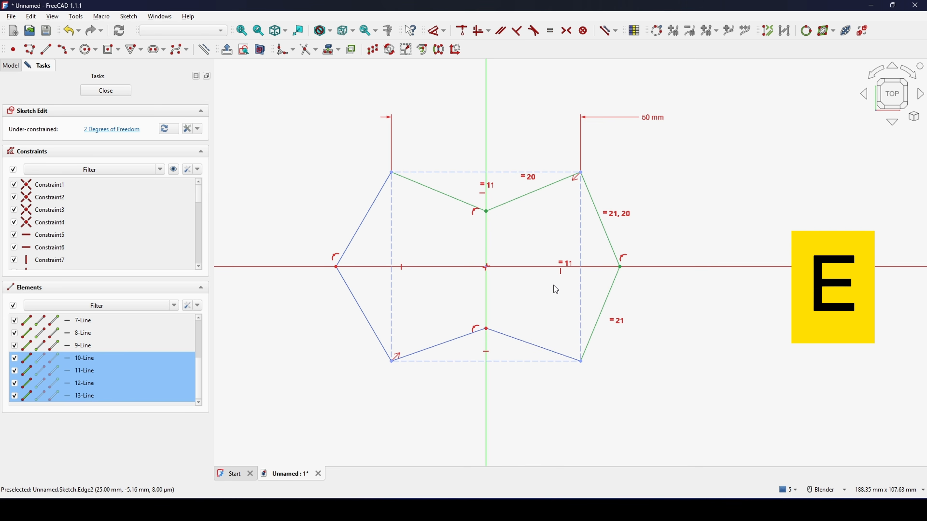
Step: Constrain the upper-left outer slanted segment to the same length as the adjacent inward-slanting segment of the upper side
middle_click_drag(506, 279, 497, 292, "shift")
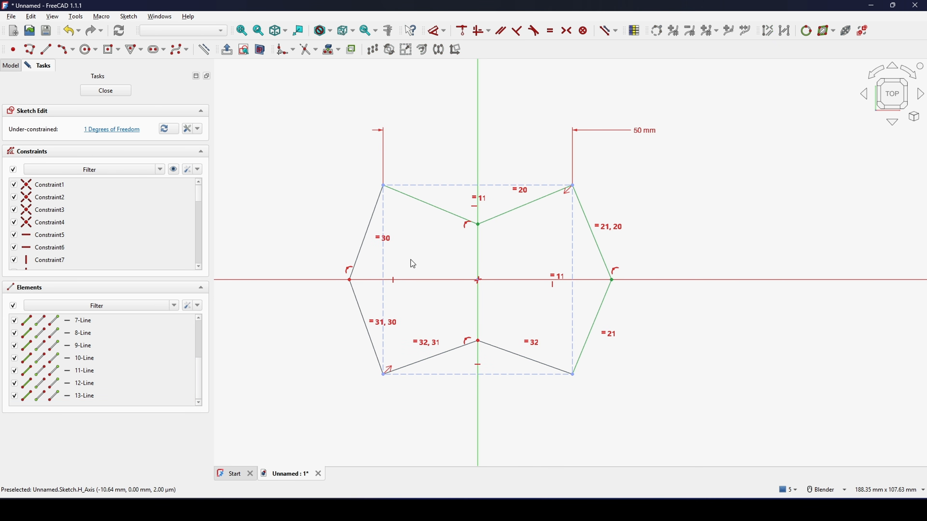
left_click(364, 239)
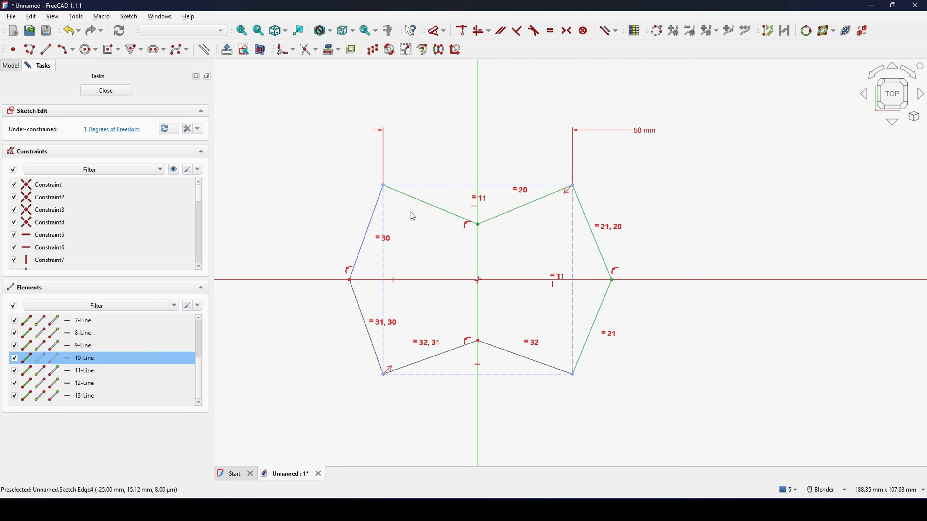
left_click(429, 209)
key("e")
scroll(420, 229, "down", 1)
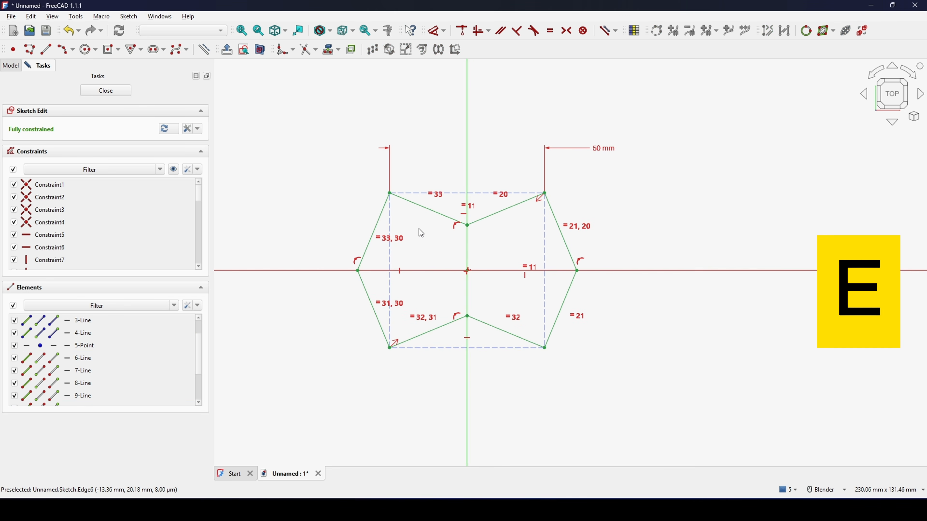
middle_click_drag(485, 272, 490, 273, "shift")
middle_click_drag(514, 237, 509, 246, "shift")
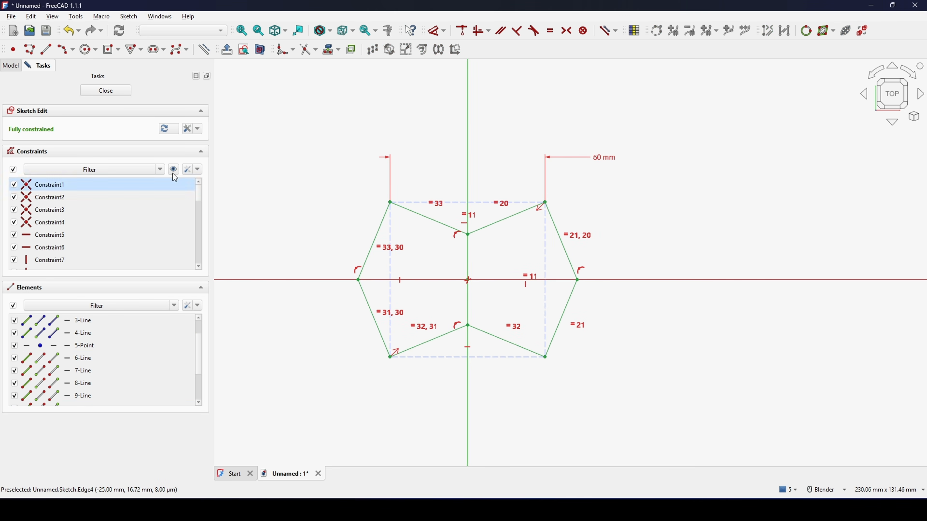
Step: Close the sketch and extrude the outline 10 mm along its normal with solid creation turned off
left_click(104, 90)
mouse_move(686, 234)
middle_mouse_down()
mouse_move(583, 215)
mouse_move(643, 205)
mouse_move(658, 235)
mouse_move(547, 240)
middle_mouse_up()
left_click(57, 98)
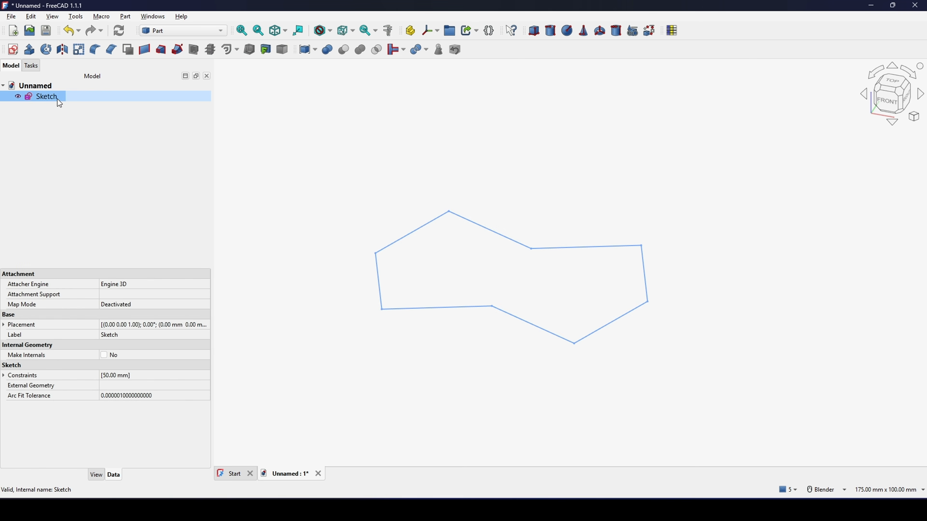
left_click(38, 54)
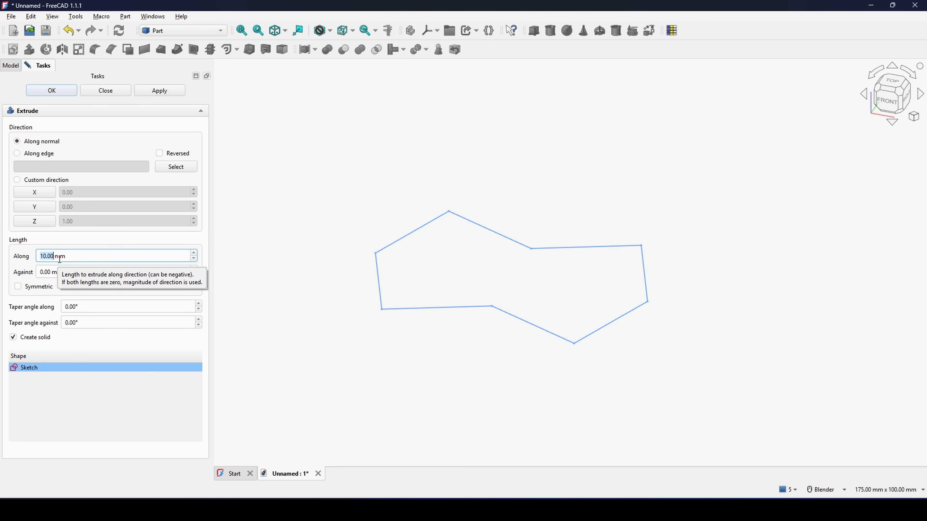
left_click(39, 344)
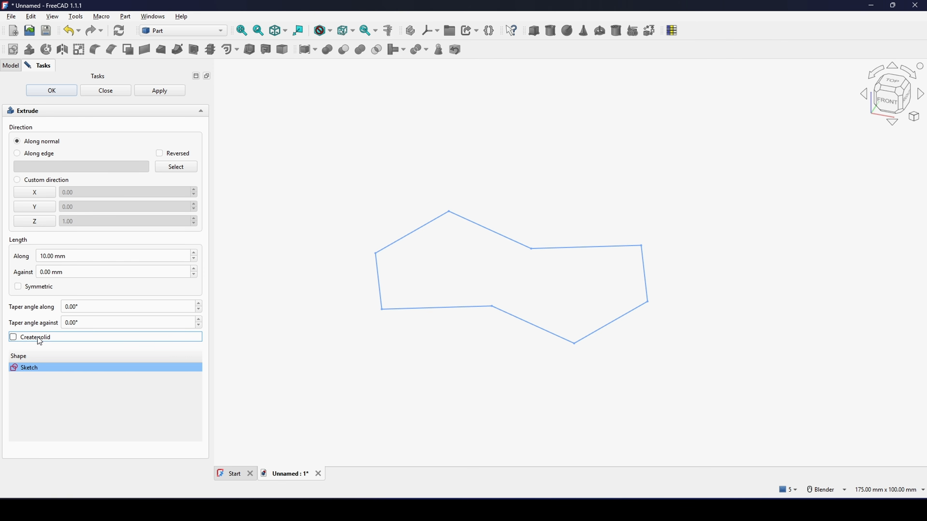
left_click(52, 90)
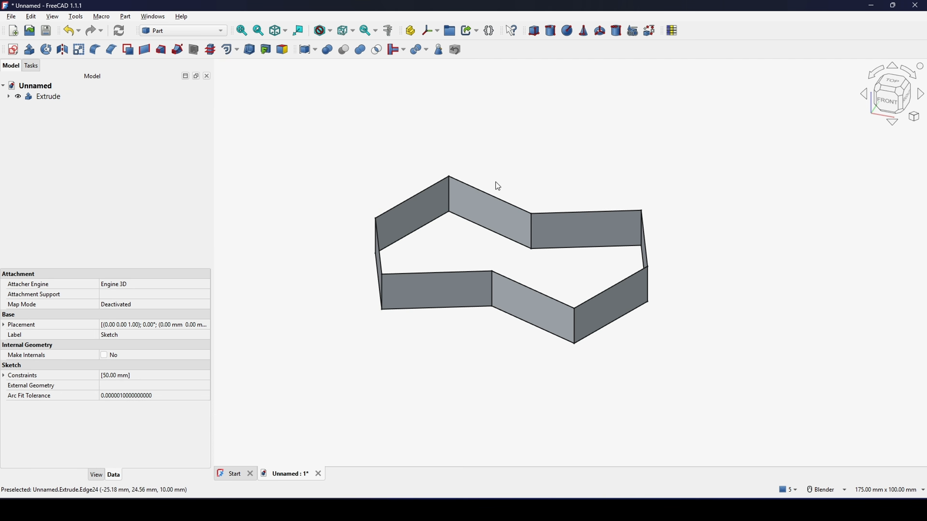
Step: Create a sketch attached by plane face to the front slanted wall between the inner notch and the lower-right corner
middle_click_drag(687, 304, 655, 340)
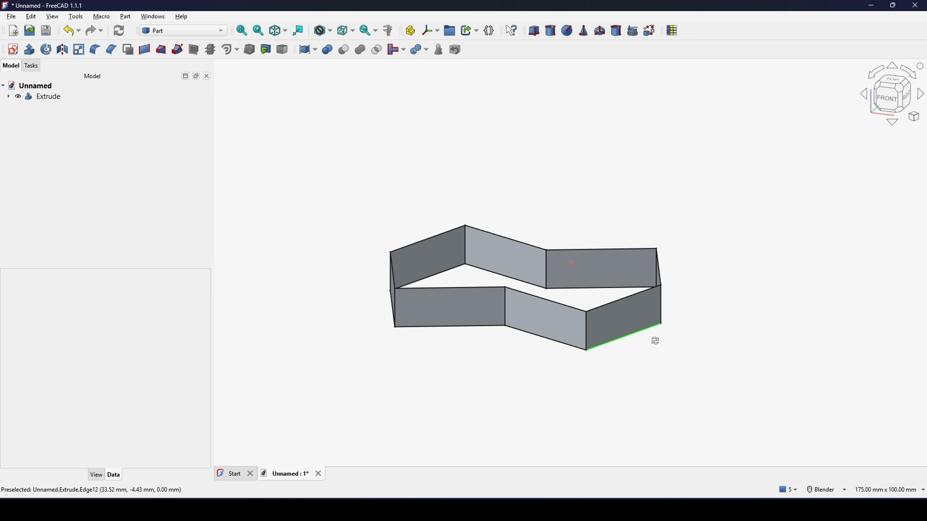
left_click(561, 320)
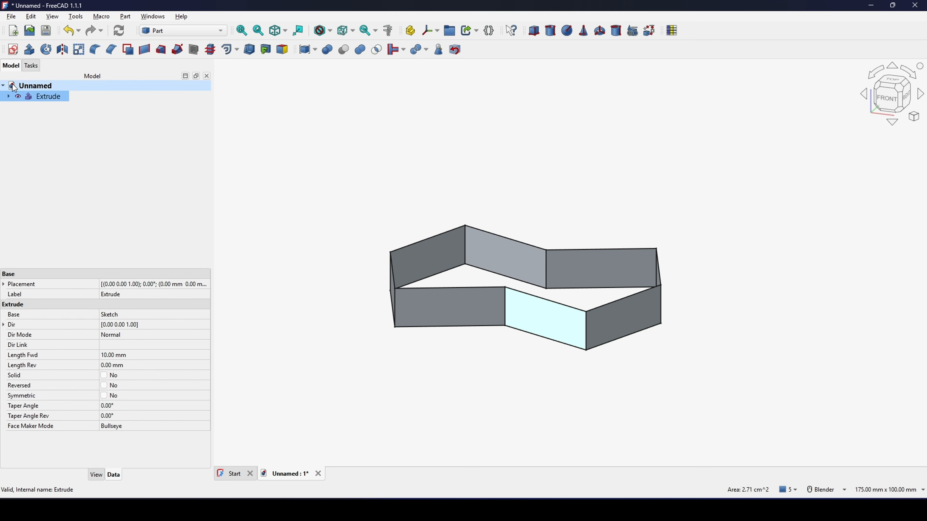
left_click(12, 50)
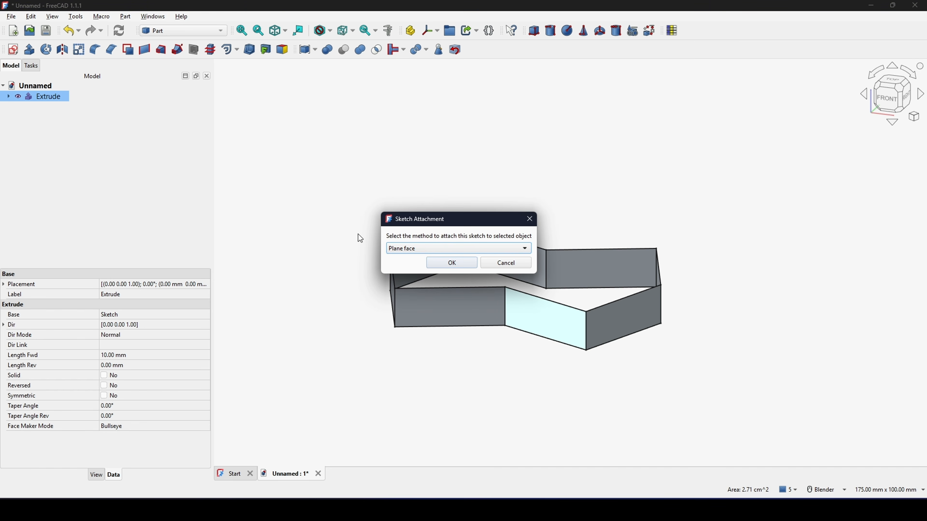
left_click(452, 263)
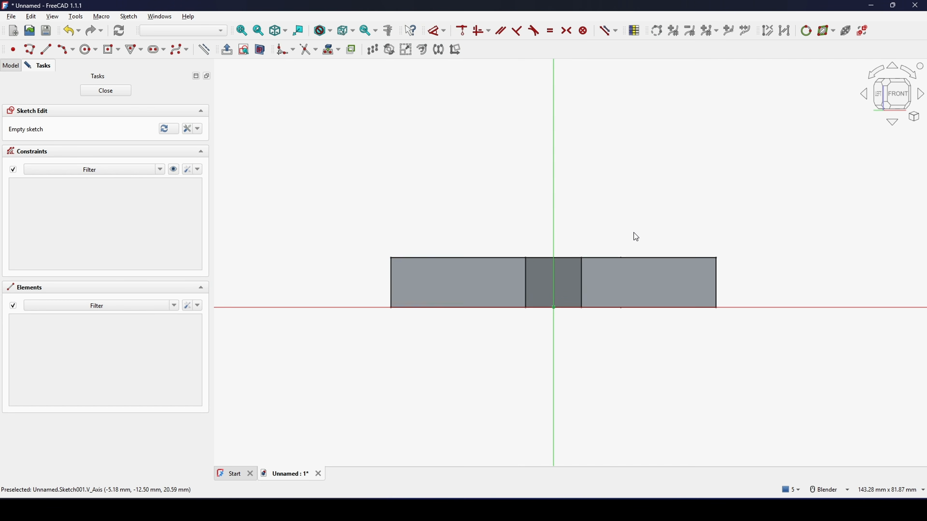
Step: Project the extrusion's two outermost vertical edges into the sketch as external geometry
scroll(646, 229, "up", 1)
middle_click_drag(647, 230, 633, 193, "shift")
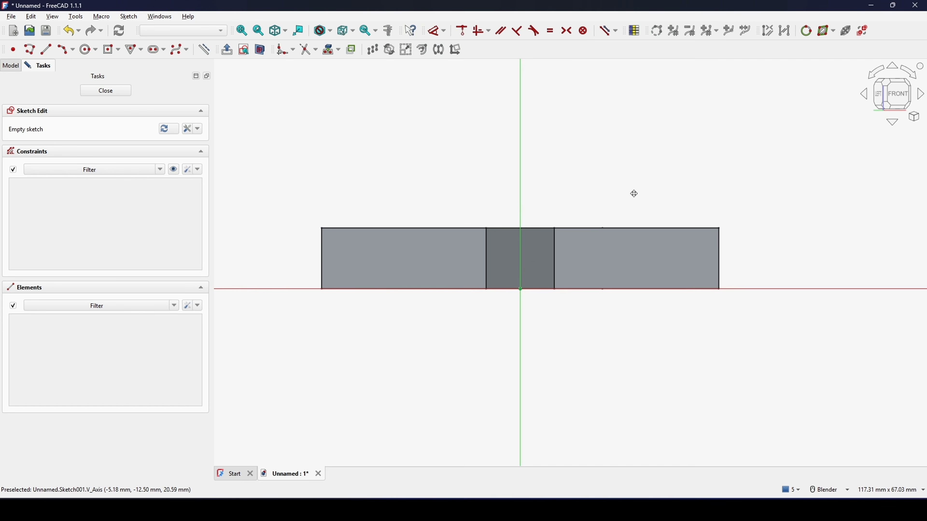
left_click(329, 53)
left_click(719, 260)
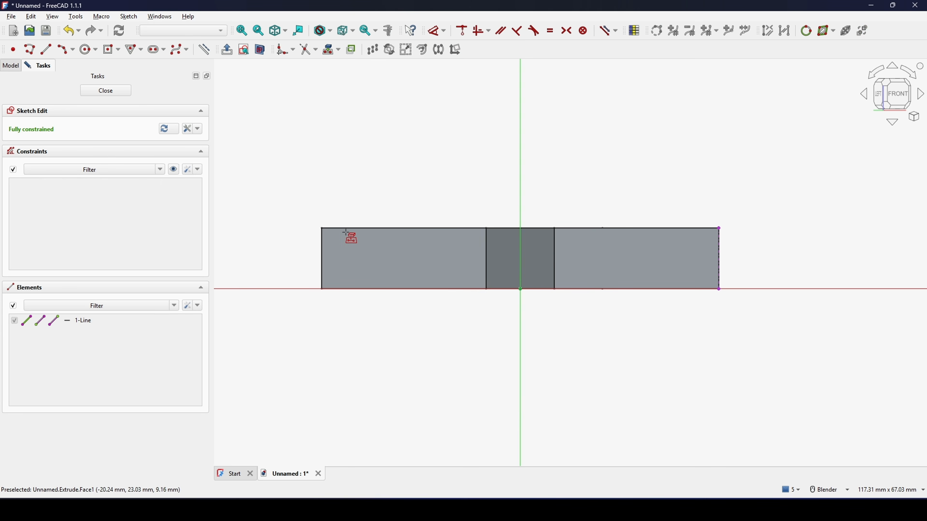
left_click(322, 255)
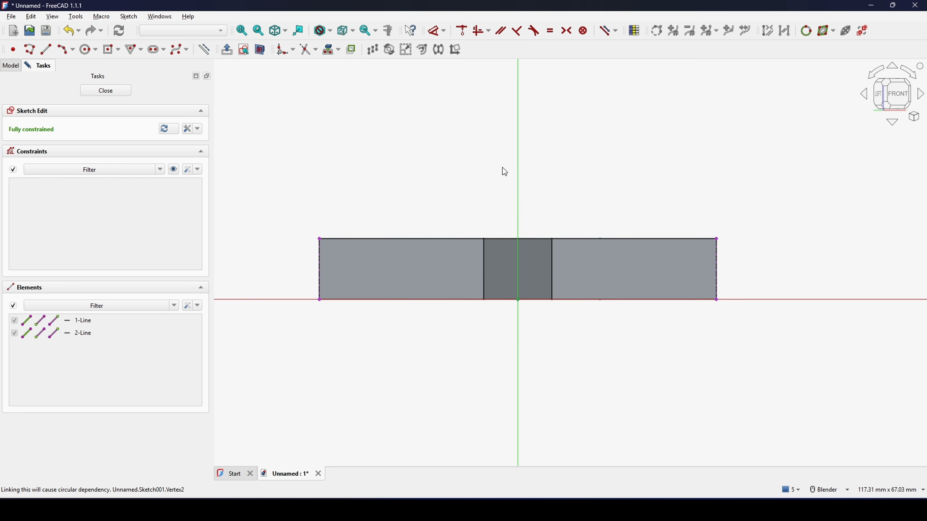
Step: Draw an upward-bulging three-rim-point arc, about 169 mm in radius, between the upper ends of the two projected edges
left_click(62, 49)
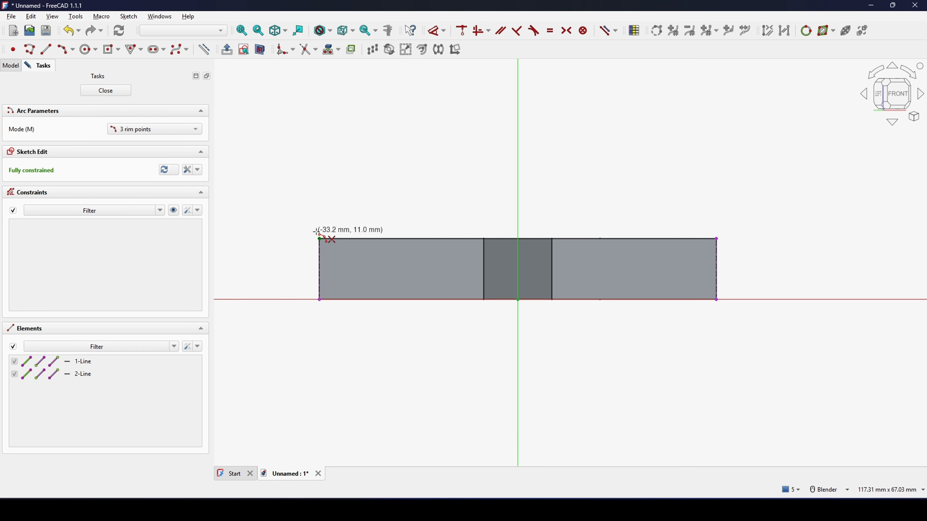
left_click(319, 240)
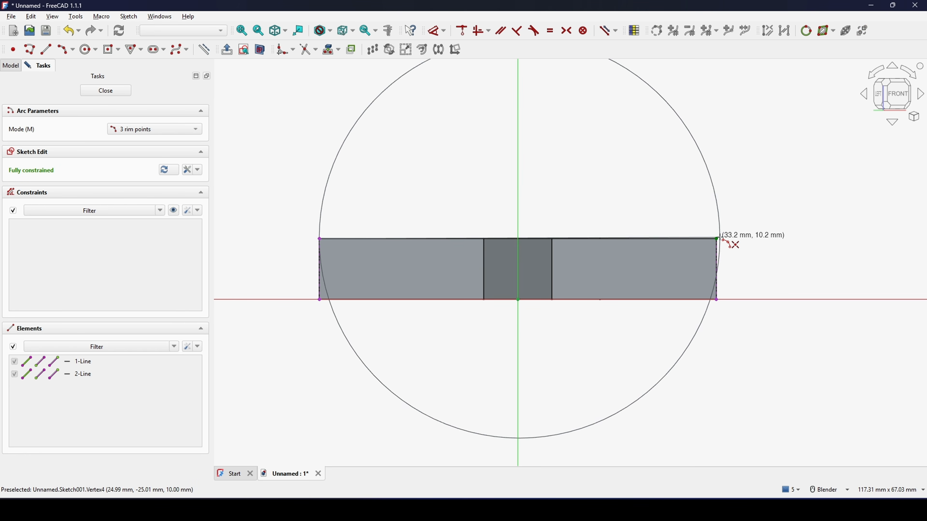
left_click(717, 239)
left_click(559, 220)
right_click(584, 193)
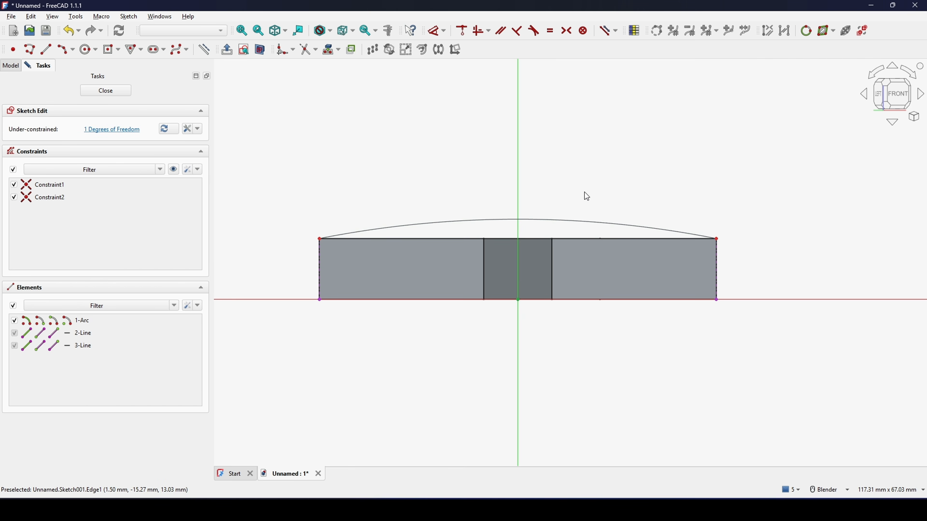
Step: Dimension the arc with a radius of 120 mm and close the sketch
middle_click_drag(559, 199, 549, 199, "shift")
key("d")
left_click(538, 221)
left_click(581, 151)
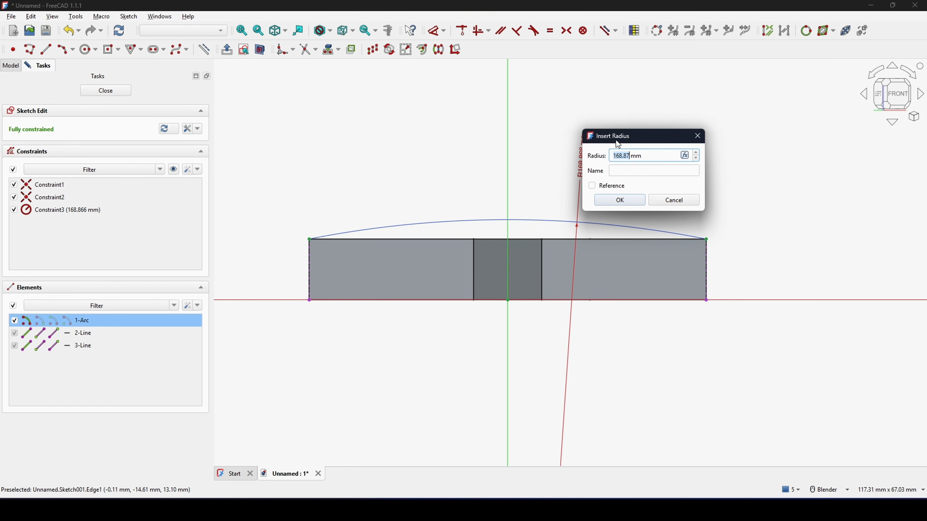
type("120")
left_click(620, 199)
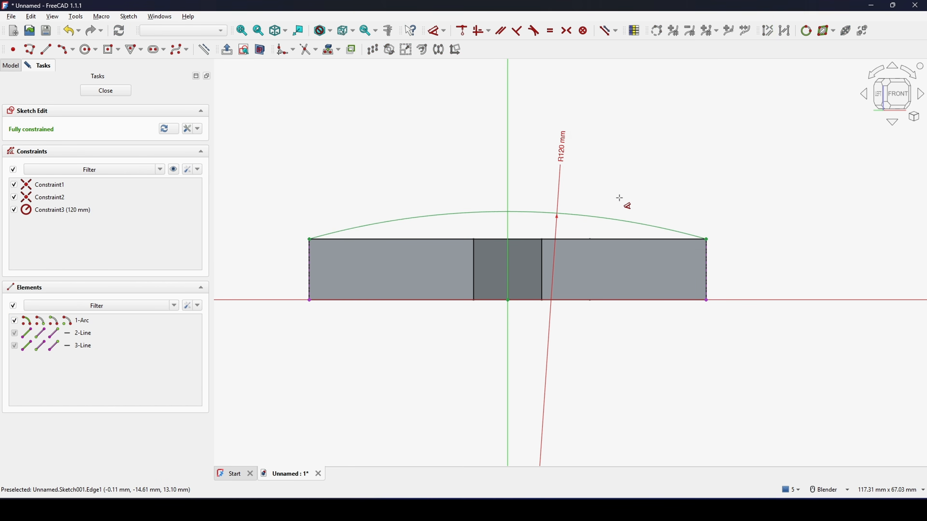
scroll(631, 202, "down", 2)
left_click(102, 87)
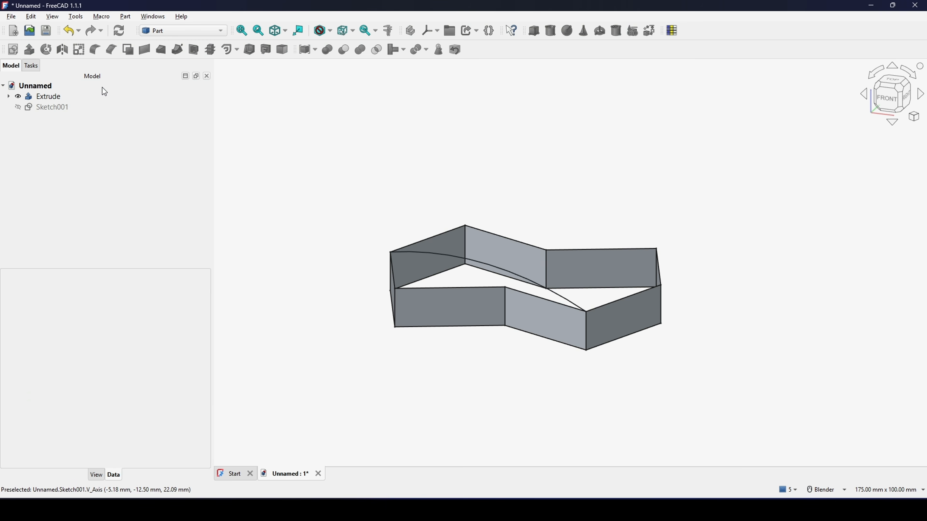
Step: Sweep the 120 mm arc sketch along the top edge of the adjoining end wall, with Create solid and Frenet enabled
mouse_move(804, 290)
middle_mouse_down()
mouse_move(677, 317)
mouse_move(535, 290)
mouse_move(521, 258)
mouse_move(496, 263)
mouse_move(503, 242)
mouse_move(472, 219)
middle_mouse_up()
left_click(469, 229)
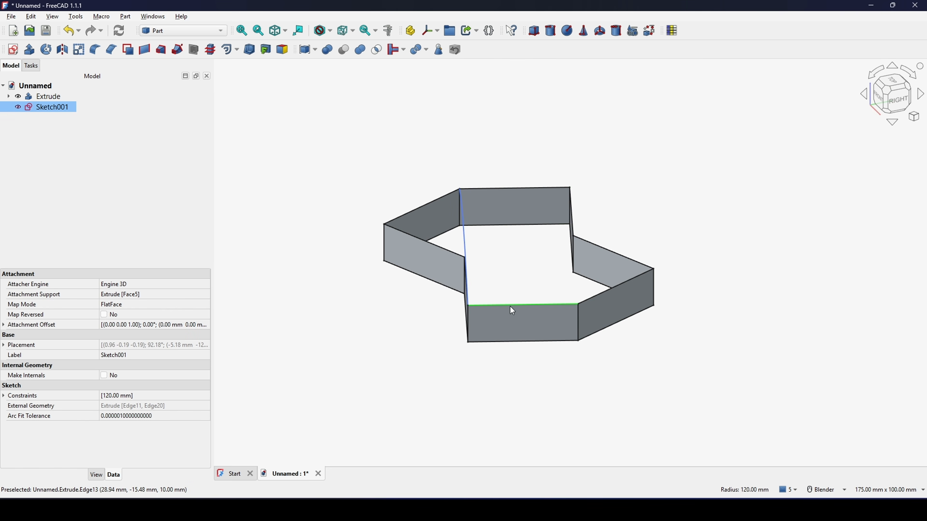
left_click(509, 280)
middle_click_drag(509, 280, 524, 270)
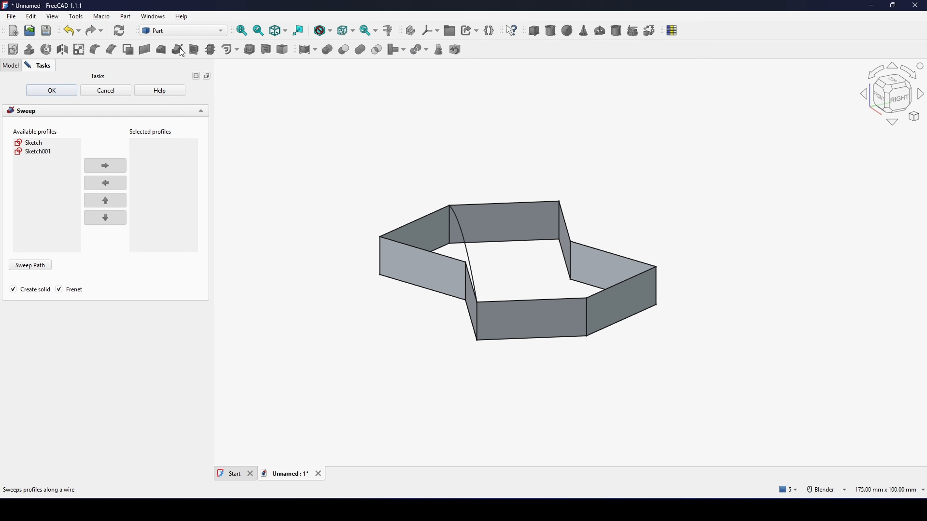
left_click(40, 151)
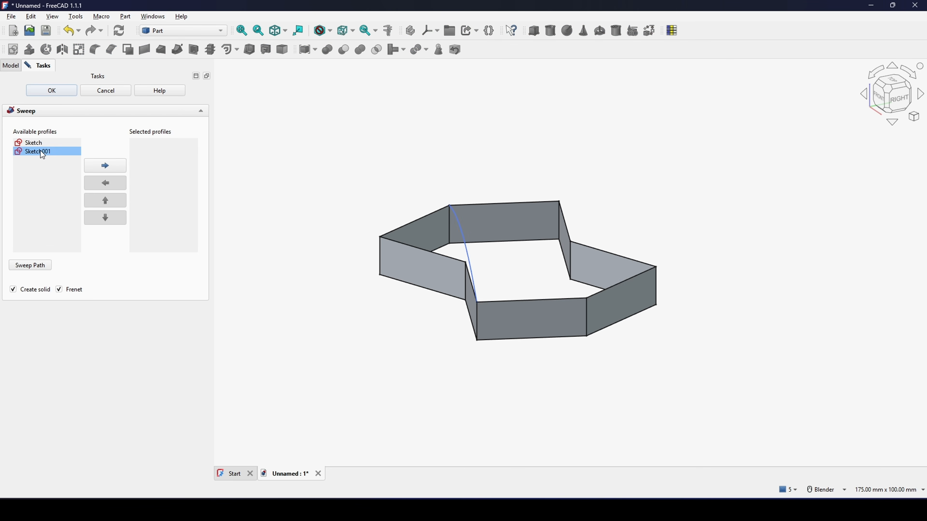
double_click(40, 151)
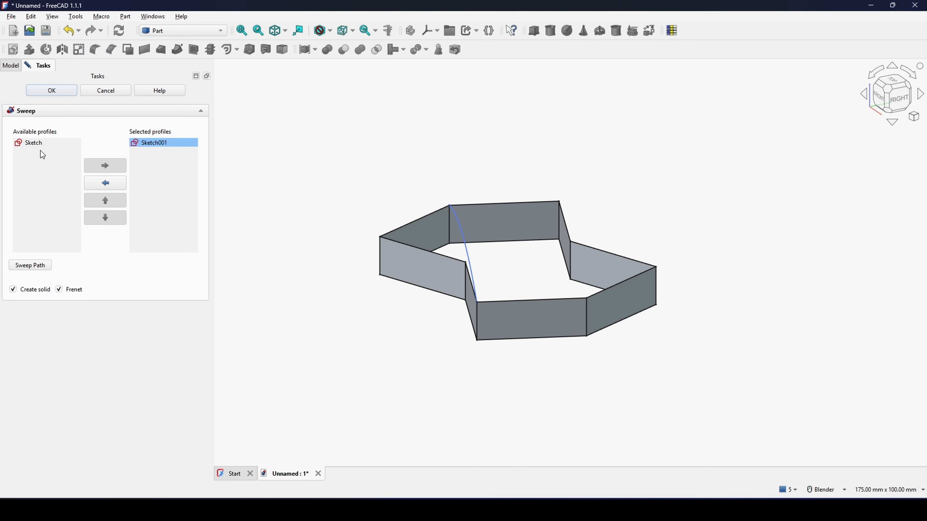
left_click(42, 267)
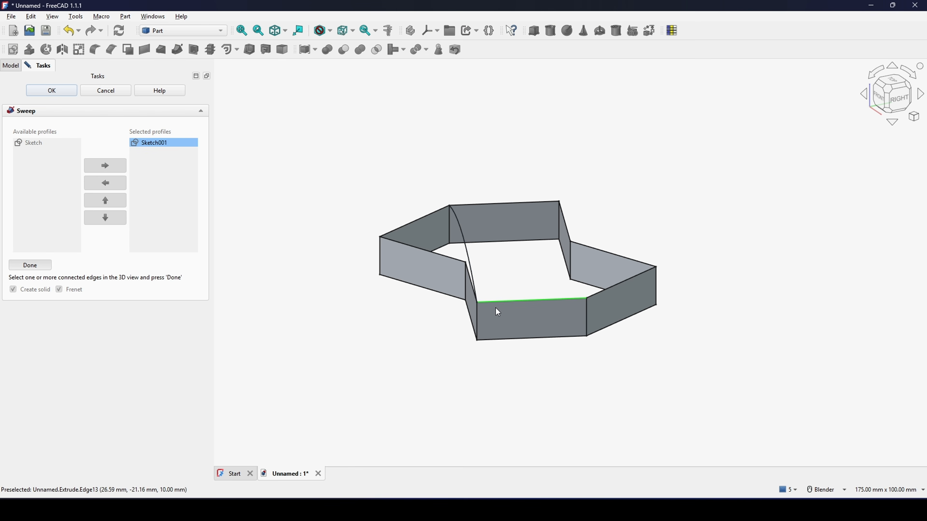
left_click(36, 266)
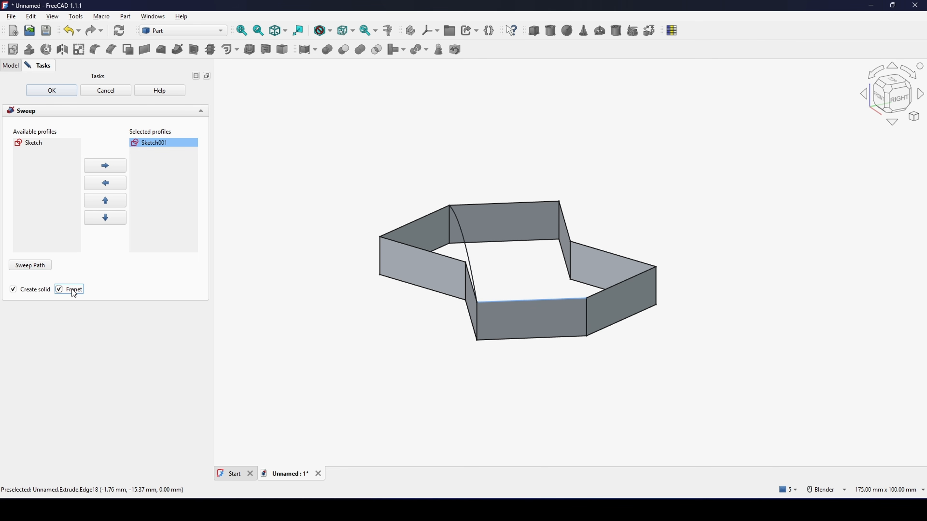
left_click(53, 91)
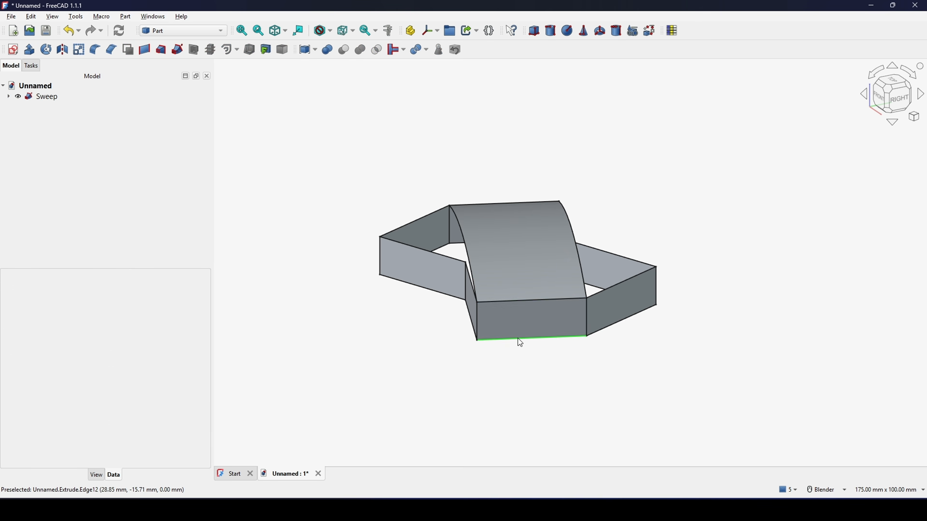
middle_click_drag(517, 342, 712, 368)
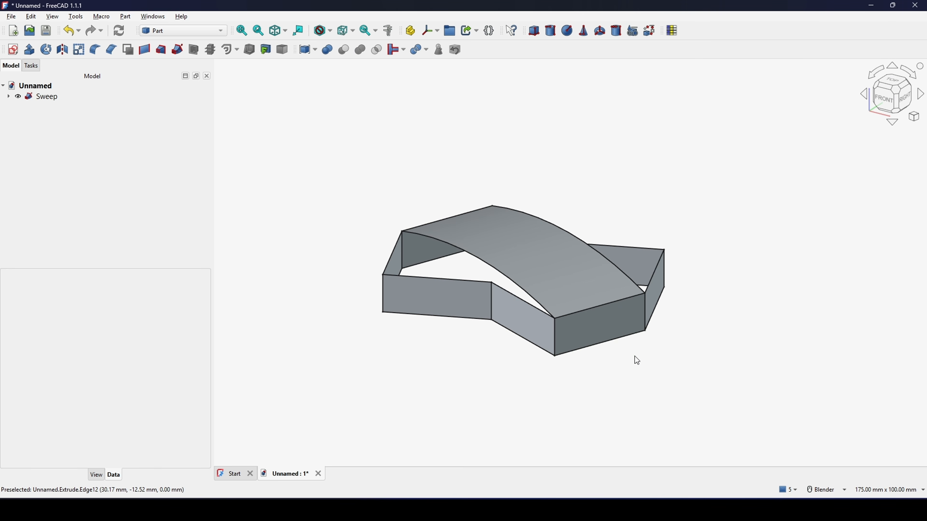
middle_click_drag(637, 360, 489, 355)
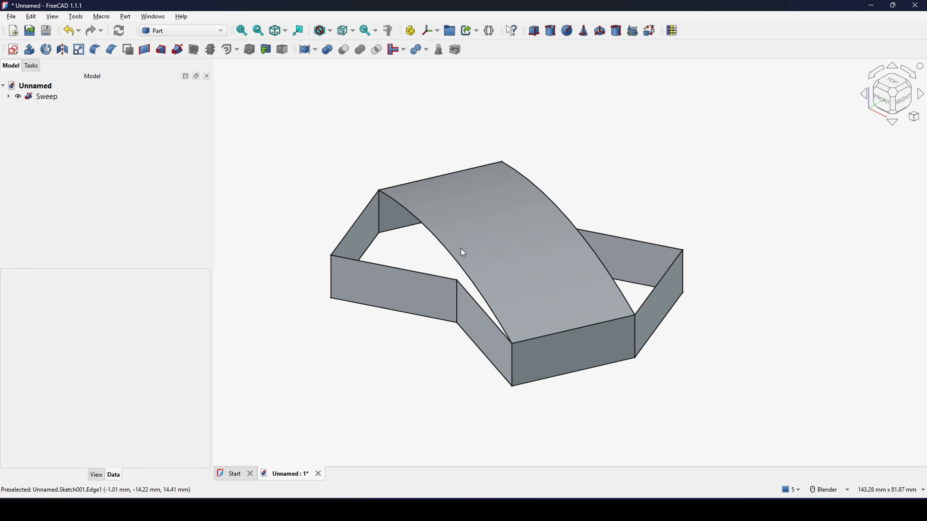
Step: Fuse the extruded walls and the swept curved top surface into one shape with a Boolean union
left_click(461, 311)
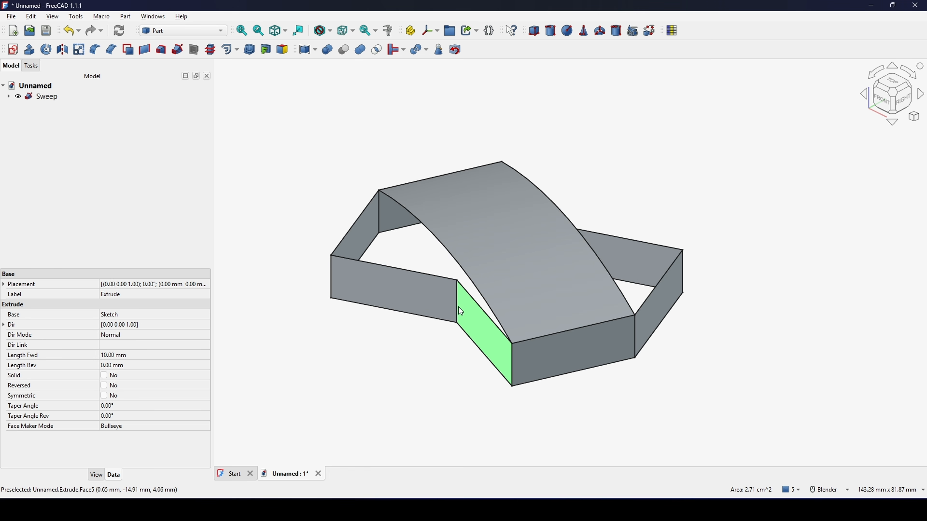
left_click(511, 247)
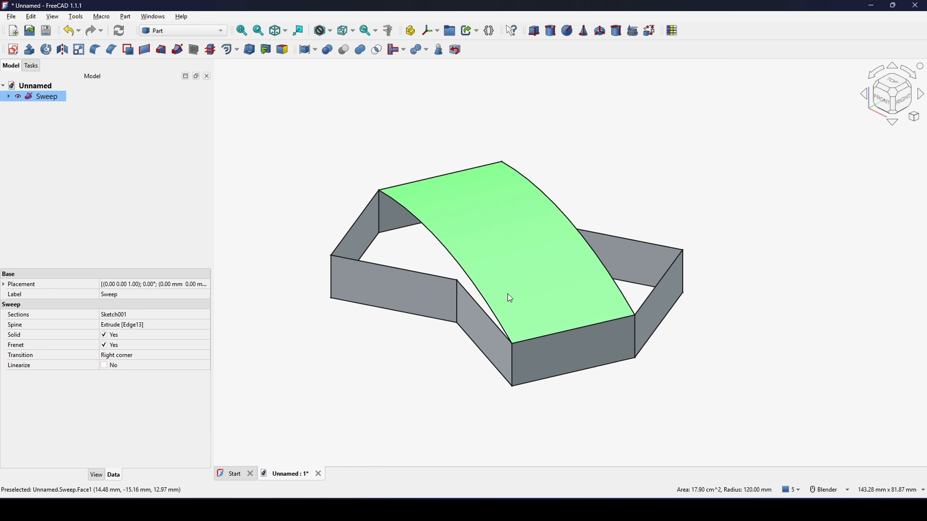
middle_click_drag(472, 332, 469, 316)
left_click(454, 352)
middle_click_drag(453, 353, 448, 362, "shift")
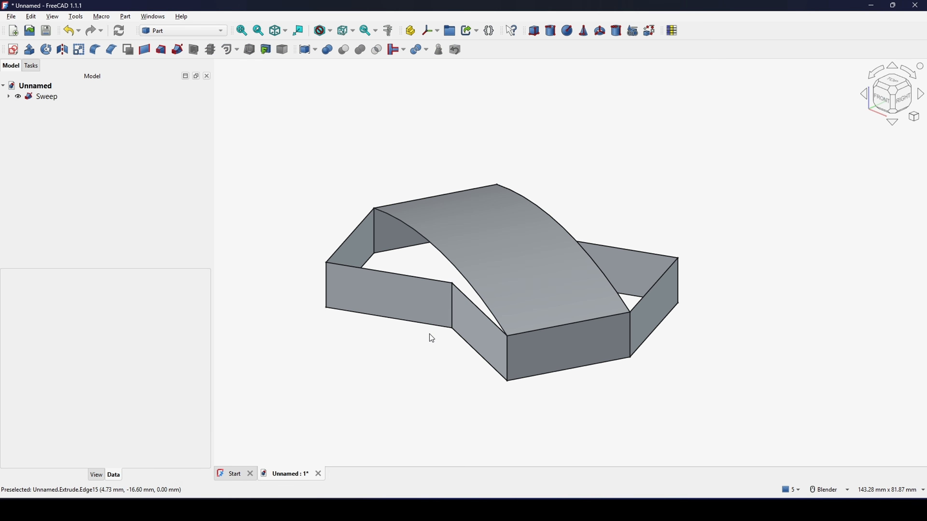
left_click(426, 302)
key("space")
key("space")
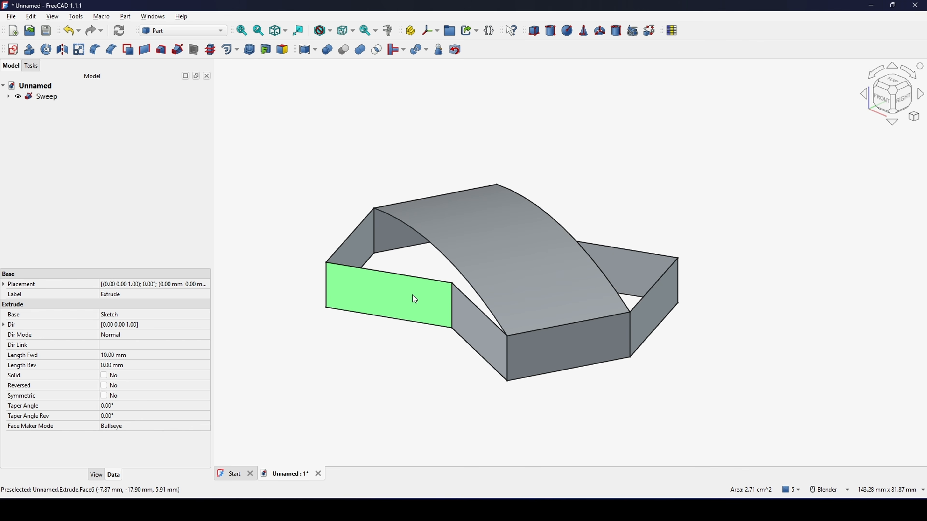
left_click(526, 233, "ctrl")
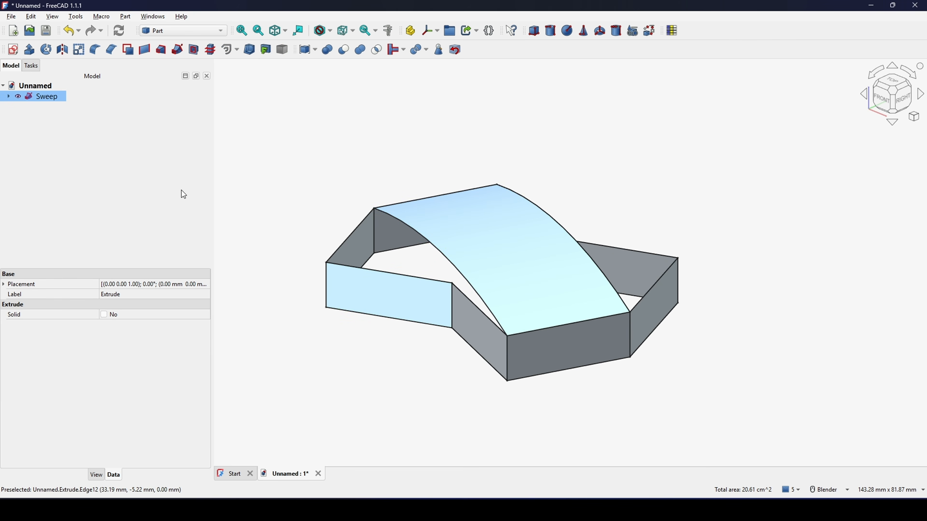
left_click(360, 50)
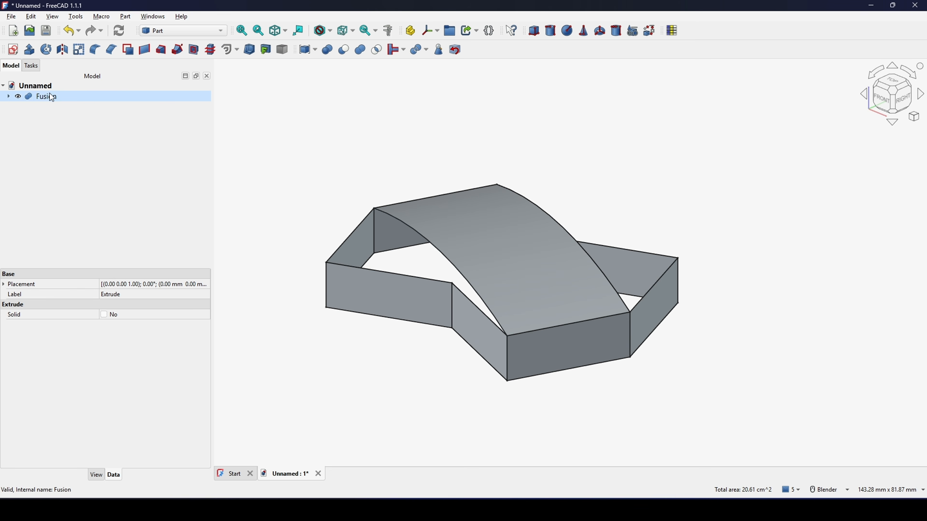
Step: Hide the arc sketch that overlaps the curved top edge while keeping the fused shape displayed
left_click(531, 261)
key("space")
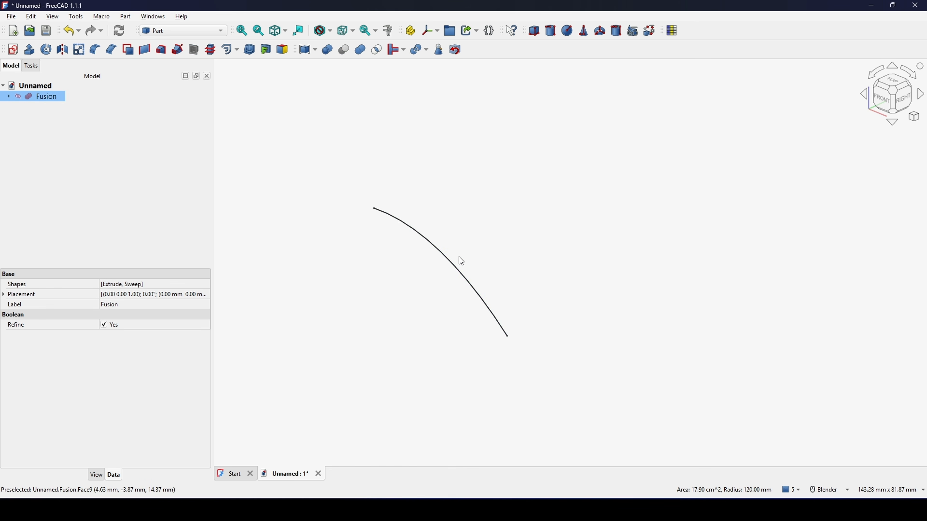
left_click(432, 241)
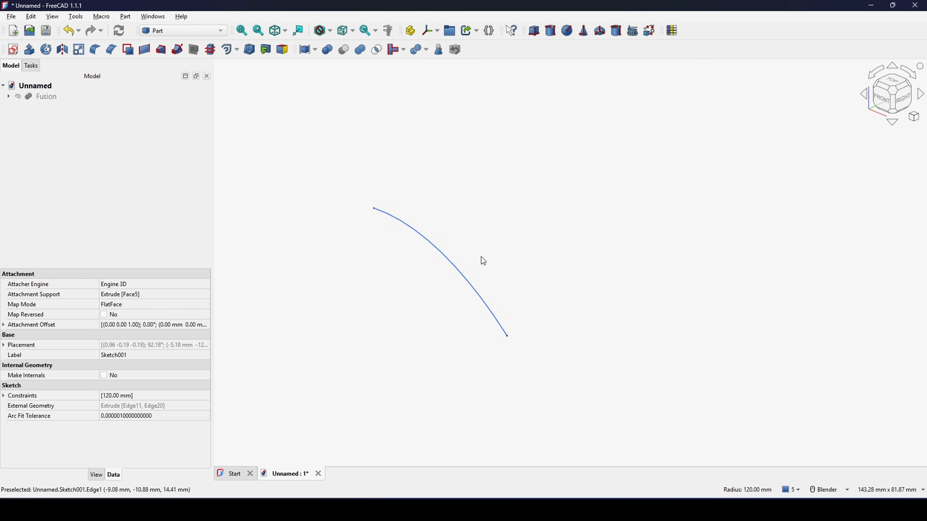
key("space")
left_click(35, 96)
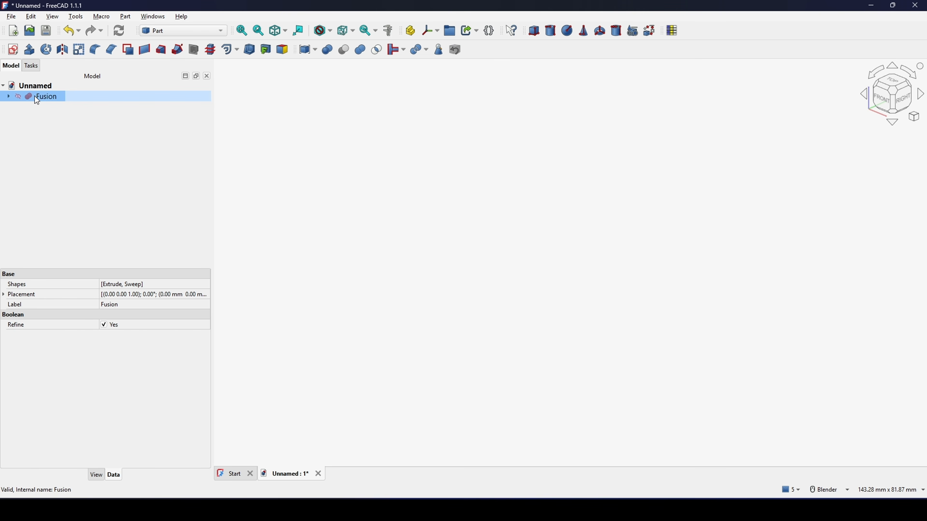
key("space")
left_click(591, 180)
middle_click_drag(506, 268, 587, 262)
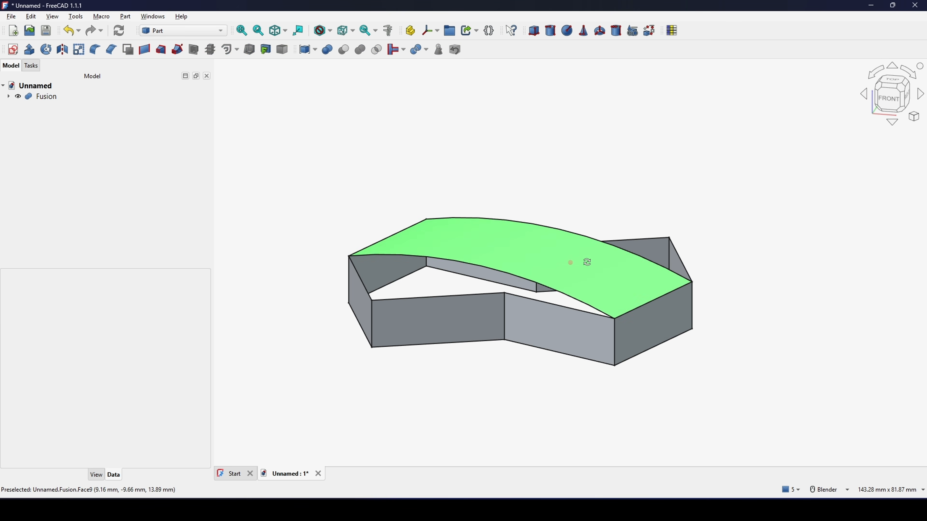
Step: Fillet the two vertical edges at the opposite inner notches of the fused shape with a constant radius
left_click(508, 314)
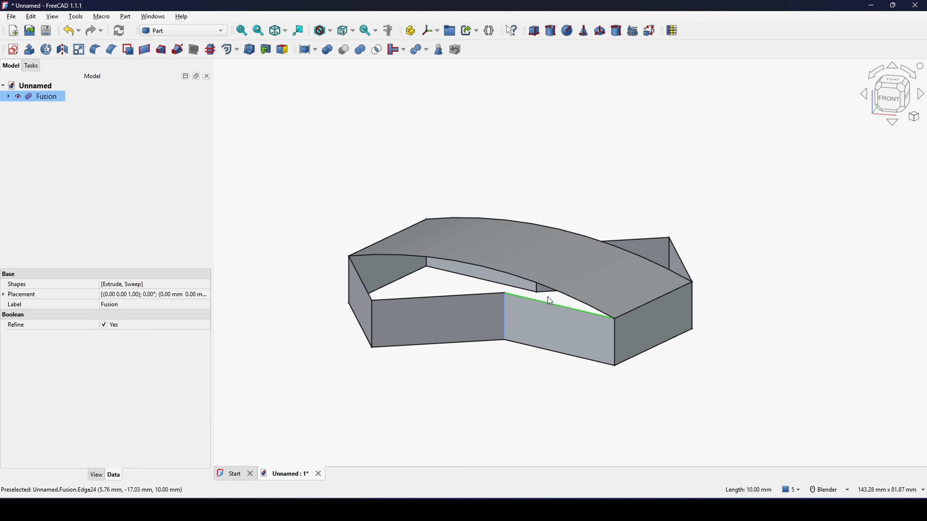
middle_click_drag(548, 297, 520, 298)
scroll(497, 306, "down", 3)
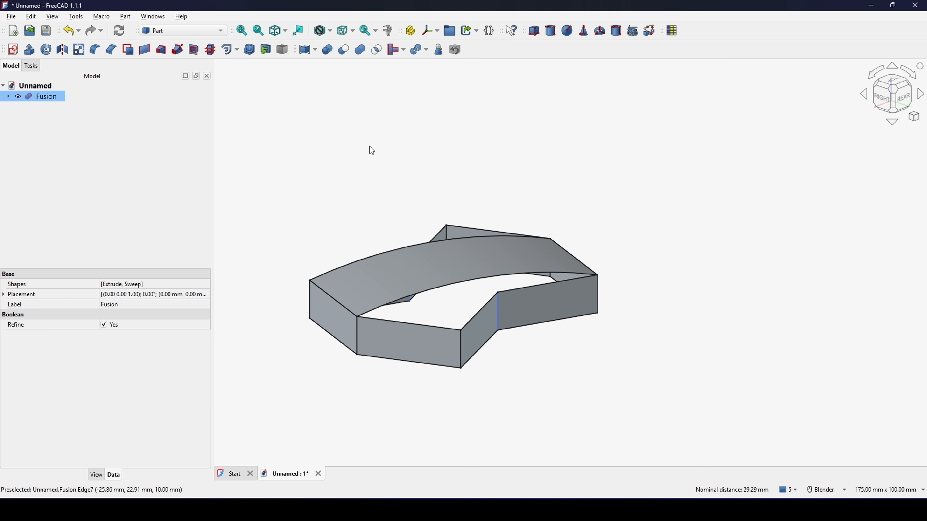
left_click(95, 49)
left_click_drag(143, 457, 27, 451)
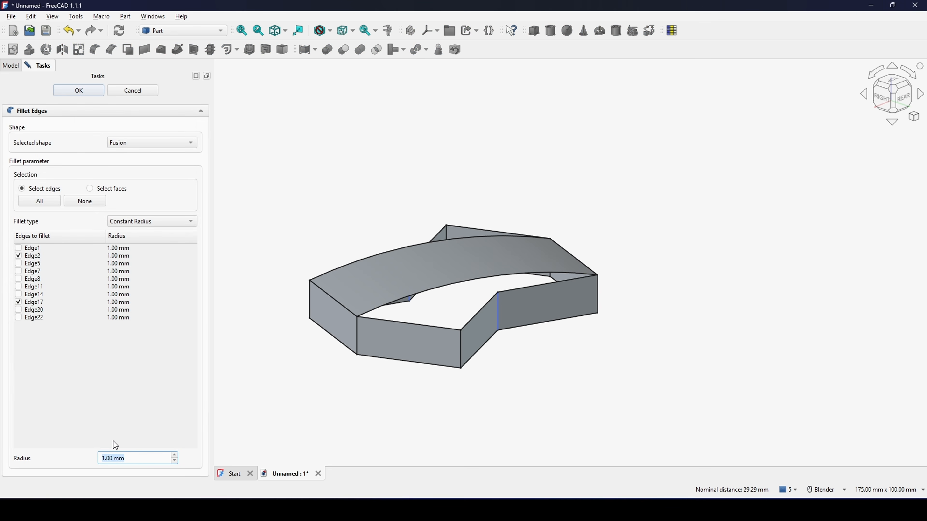
left_click(88, 91)
middle_click_drag(467, 369, 641, 440)
middle_click_drag(620, 328, 555, 334)
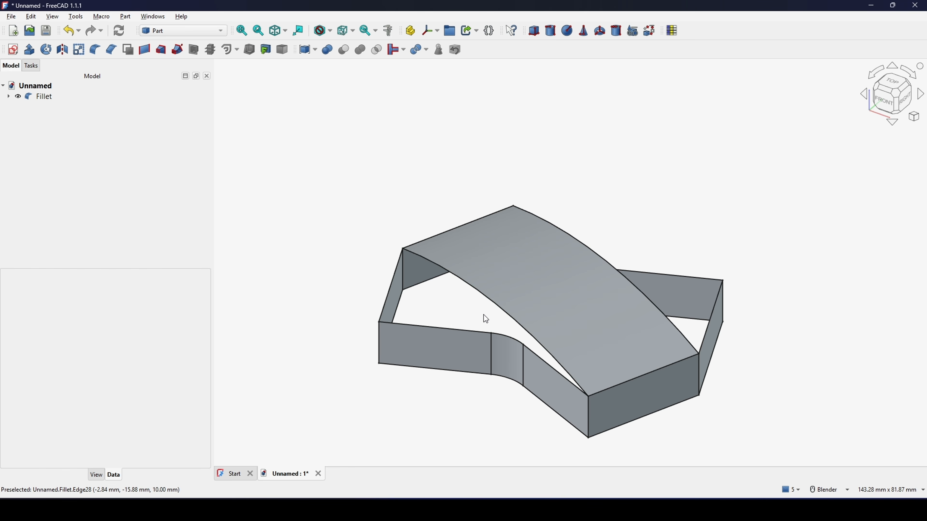
middle_click_drag(474, 315, 660, 288)
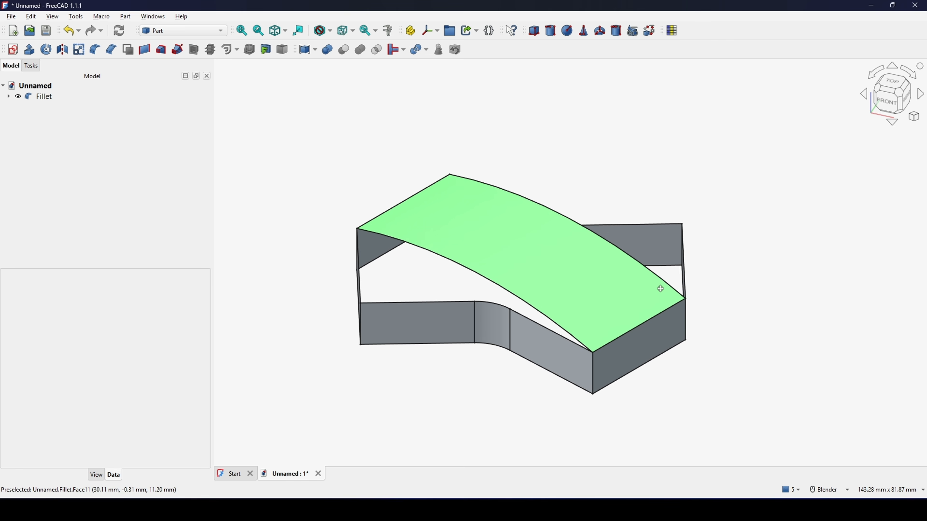
middle_click_drag(428, 259, 495, 296)
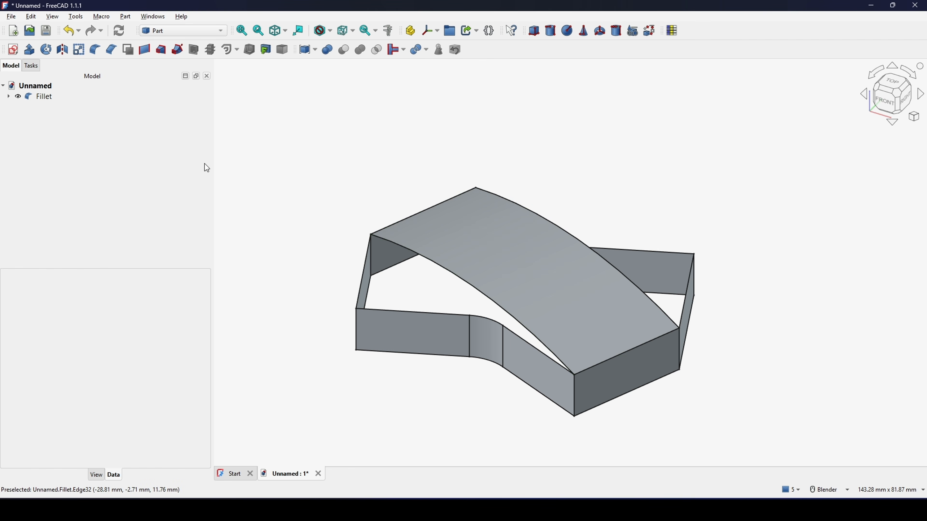
Step: In the Surface workbench, begin a filling surface over the front opening, bounded by the arched edge and the two outer walls' top edges
left_click(179, 36)
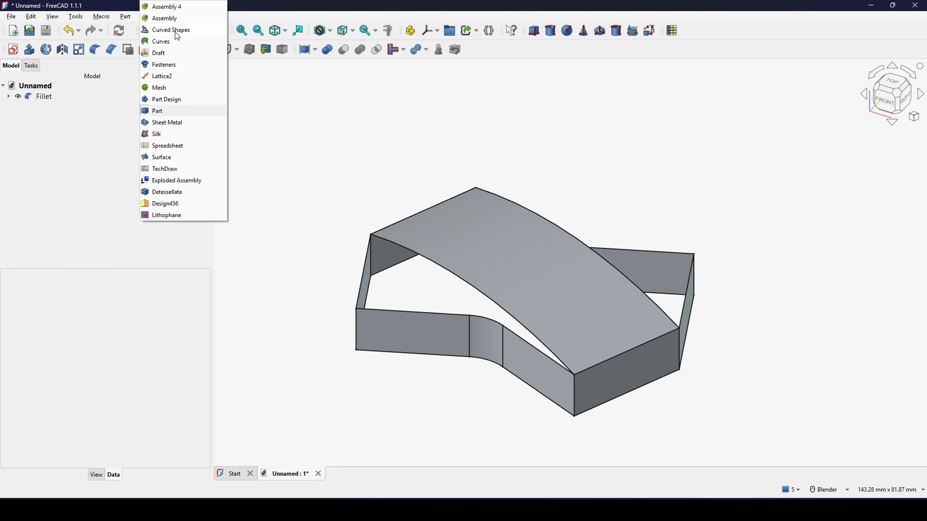
left_click(166, 158)
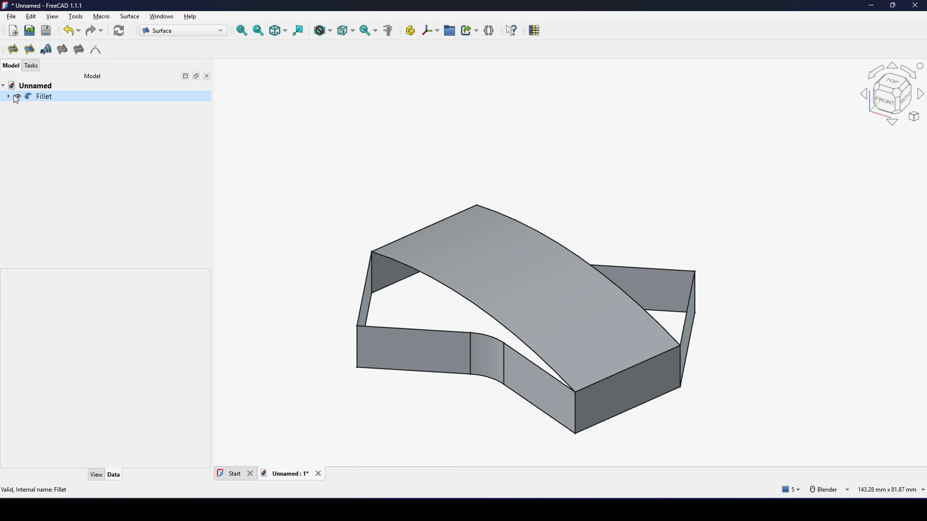
left_click(13, 50)
mouse_move(392, 202)
middle_mouse_down()
mouse_move(395, 194)
mouse_move(397, 204)
middle_mouse_up()
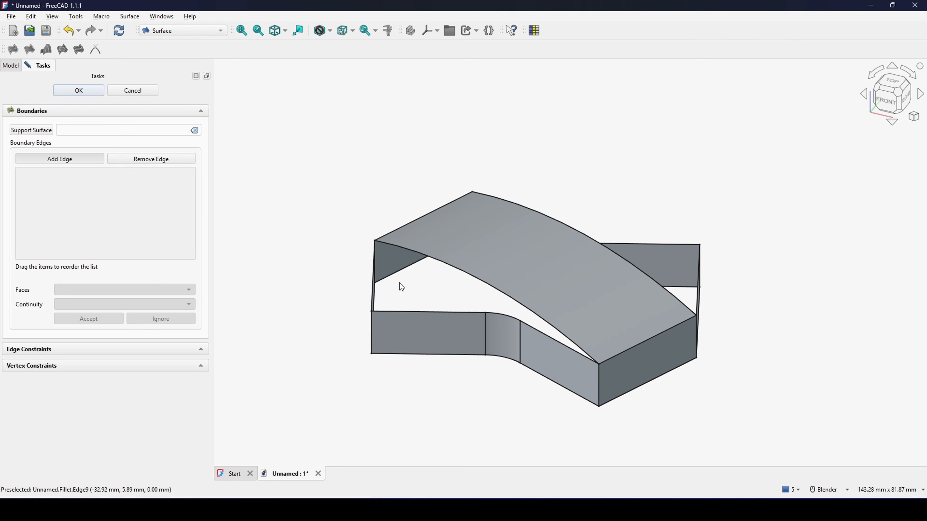
left_click(431, 258)
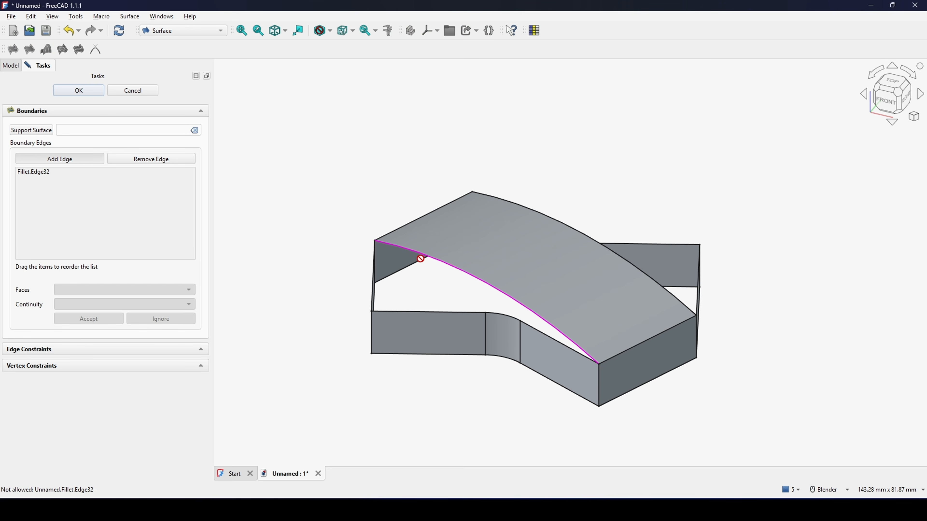
middle_click_drag(406, 284, 431, 305)
left_click(423, 314)
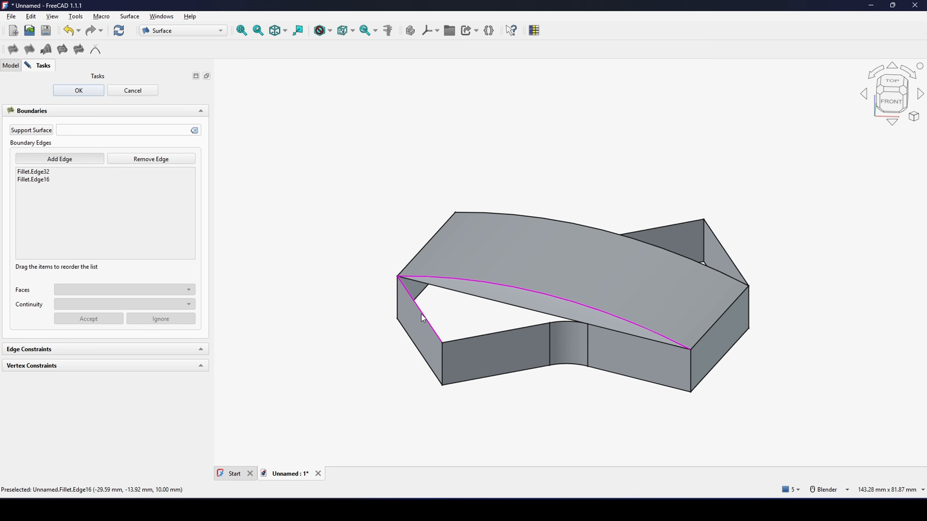
left_click(464, 338)
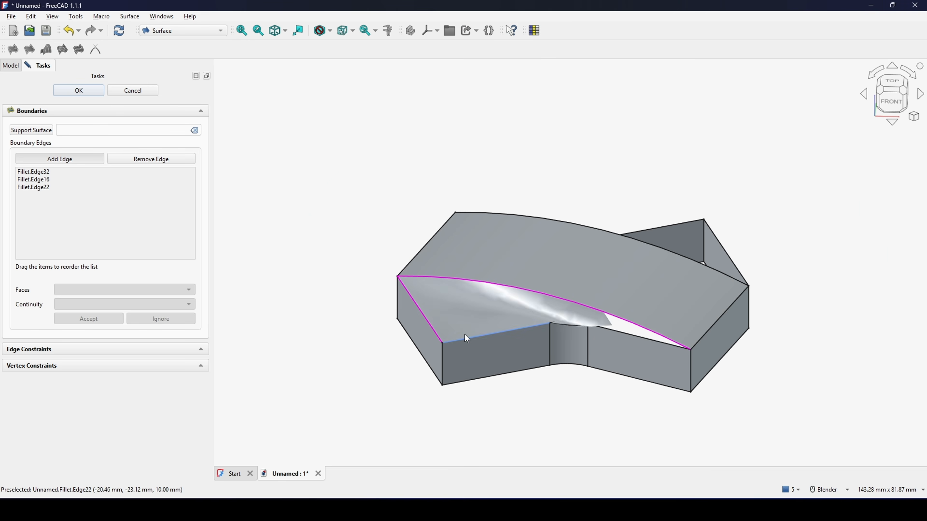
Step: Add the notch fillet's top edge and the remaining slanted wall's top edge as boundaries and create the front filling surface
scroll(464, 338, "up", 3)
middle_click_drag(544, 346, 455, 249)
left_click(612, 173)
left_click(650, 168)
scroll(543, 227, "up", 2)
middle_click_drag(565, 313, 496, 253)
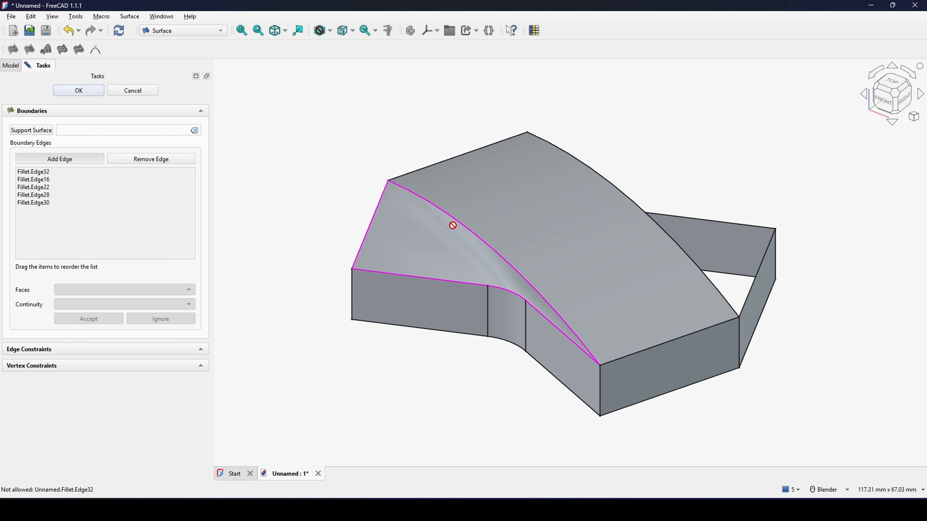
key("0")
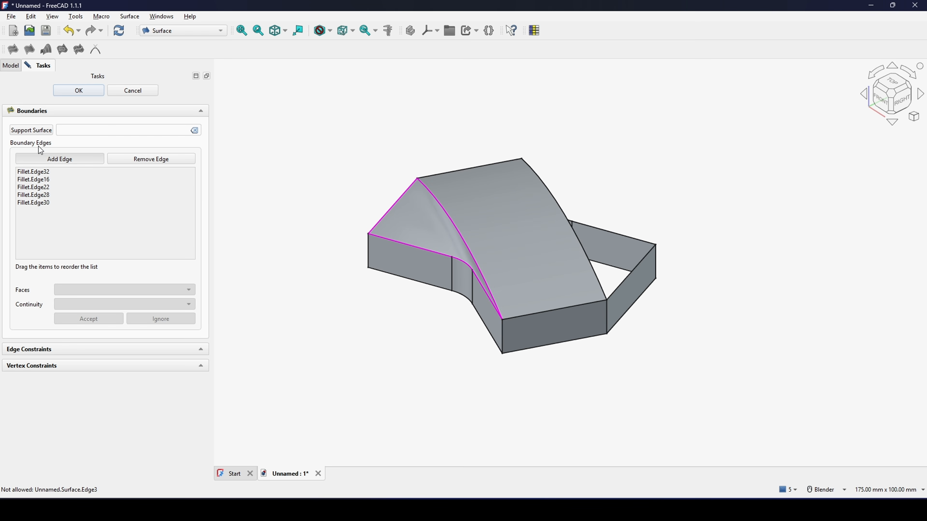
left_click(79, 91)
Step: Create a filling surface over the rear side opening, bounded by the arched edge, the notch fillet's top edge and the adjoining walls' top edges
middle_click_drag(627, 292, 500, 266)
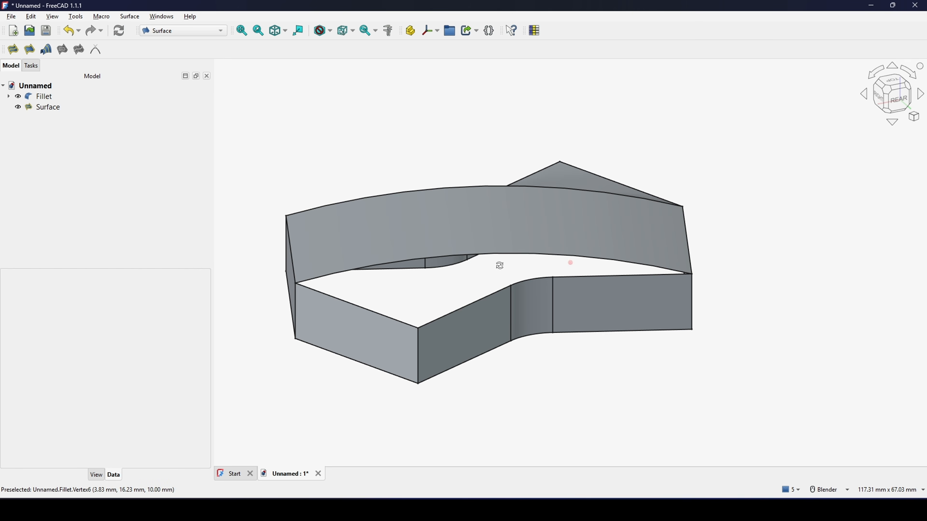
left_click(13, 49)
left_click(484, 255)
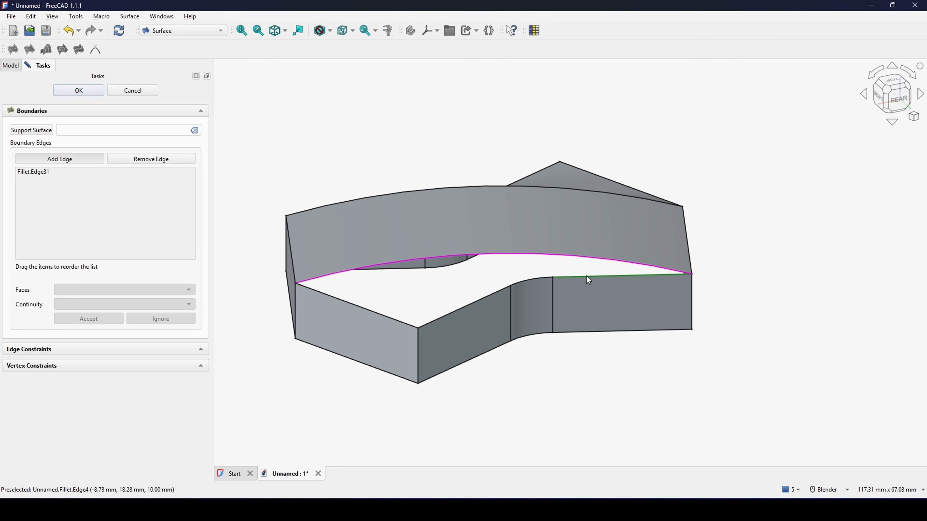
left_click(589, 284)
left_click(527, 282)
left_click(493, 293)
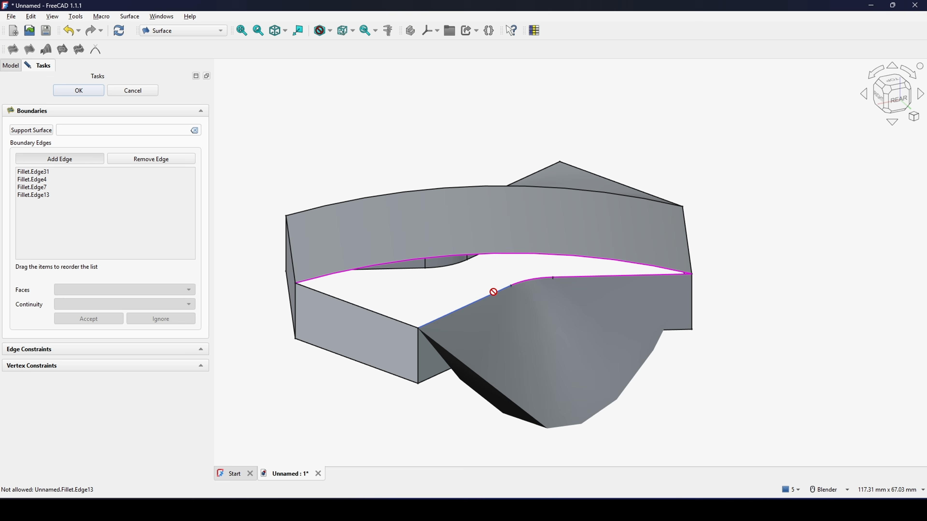
left_click(383, 321)
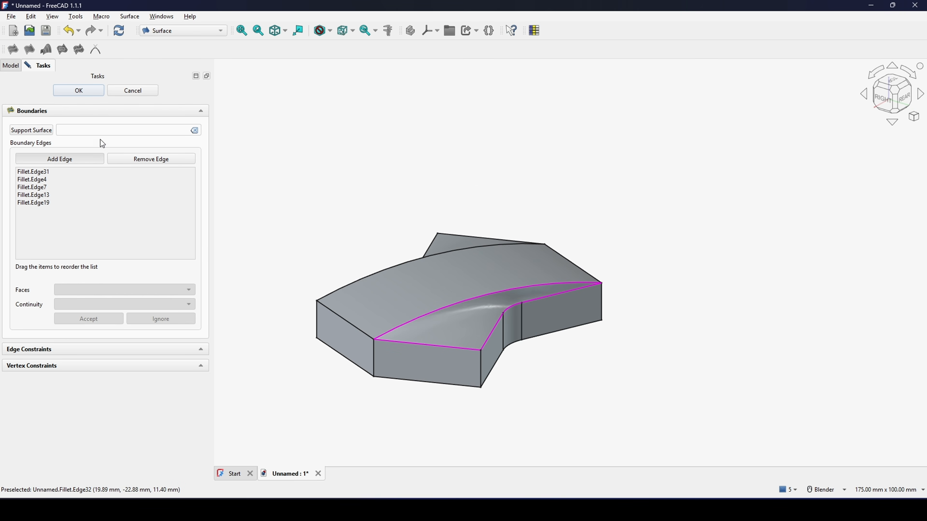
left_click(86, 94)
Step: Begin a filling surface over the open underside, adding six consecutive bottom edges from one end wall around a notch to the opposite end wall
middle_click_drag(591, 296, 579, 167)
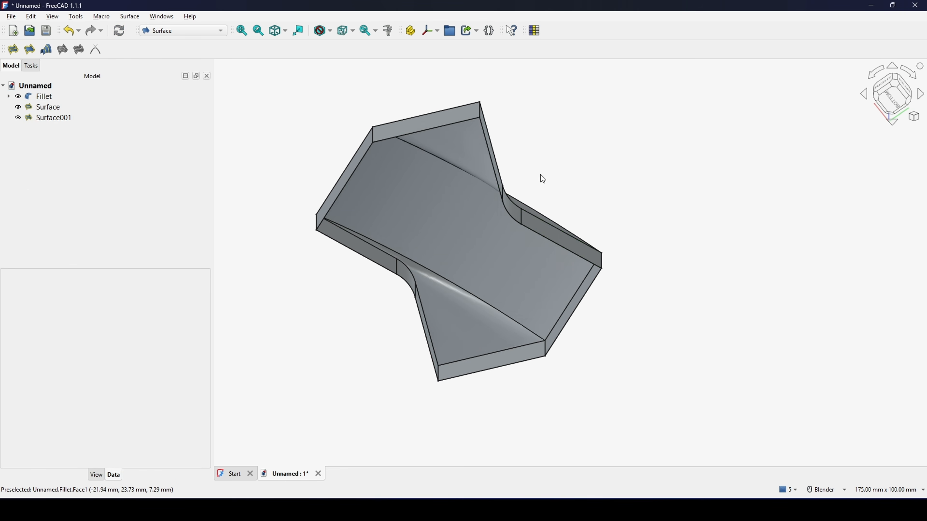
middle_click_drag(473, 187, 575, 223)
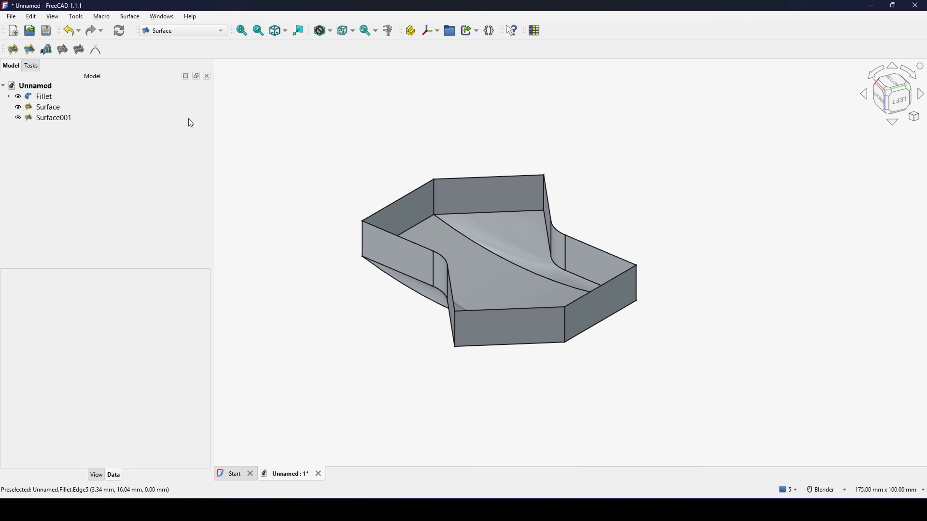
left_click(13, 50)
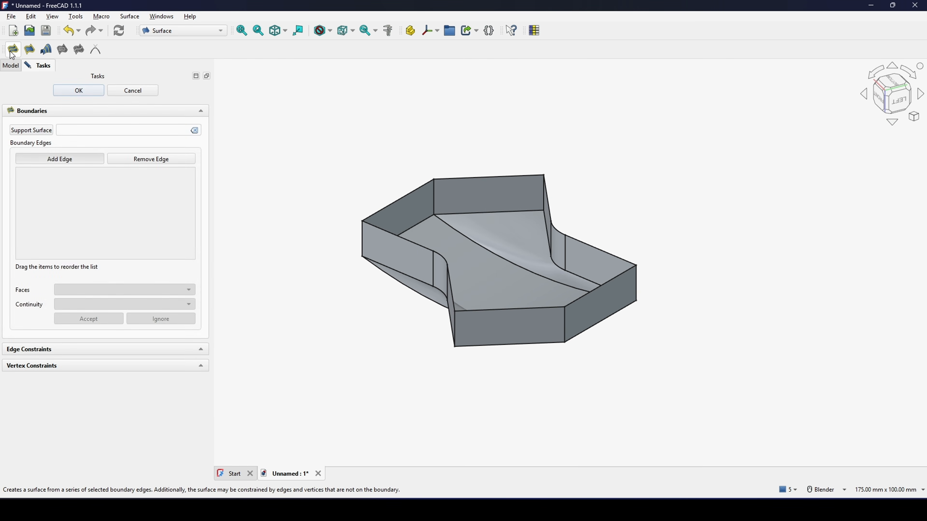
left_click(421, 188)
left_click(454, 178)
left_click(546, 199)
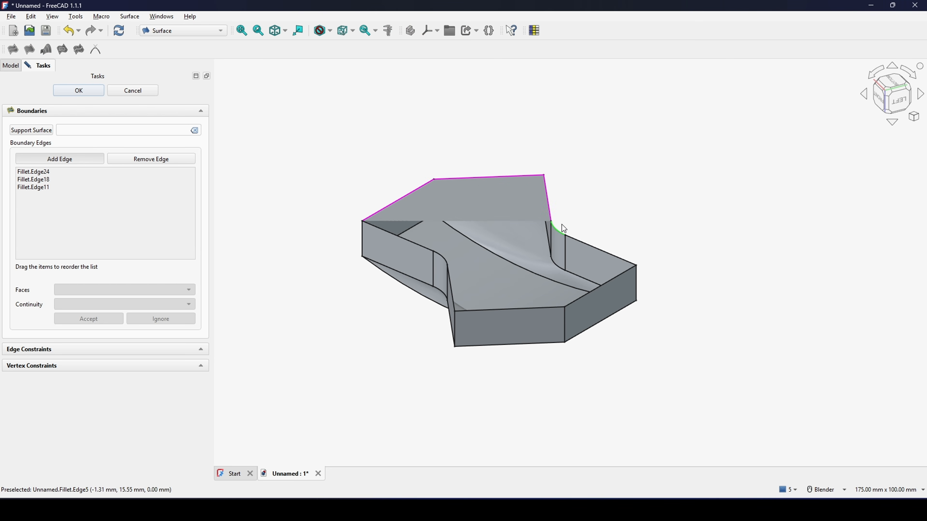
left_click(563, 229)
left_click(583, 241)
left_click(617, 282)
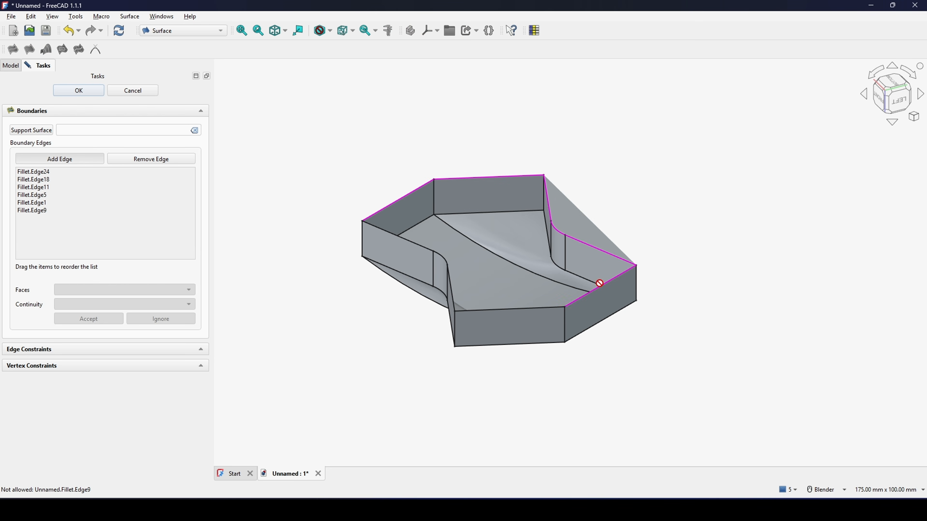
Step: Add the remaining four bottom edges, including the other notch fillet's, to close the boundary and create the underside filling surface
left_click(542, 308)
left_click(452, 290)
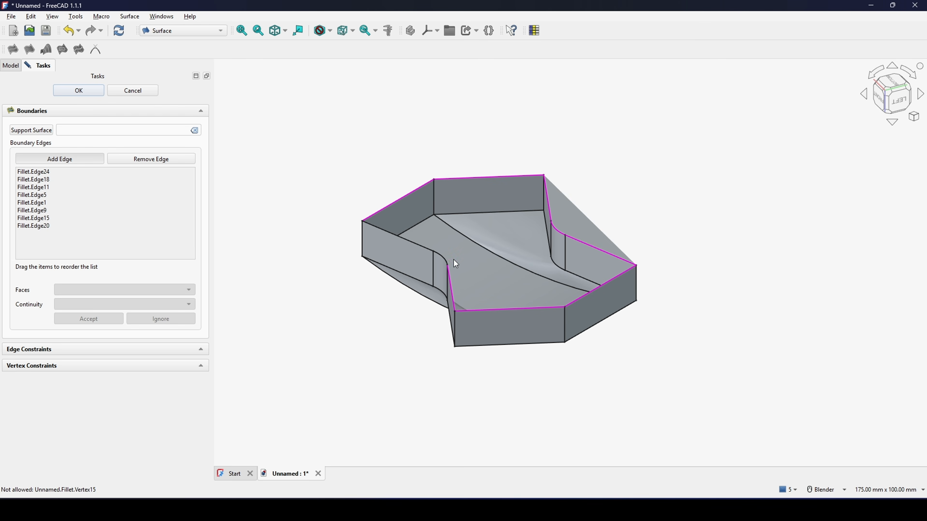
left_click(447, 260)
left_click(424, 248)
middle_click_drag(424, 248, 449, 275)
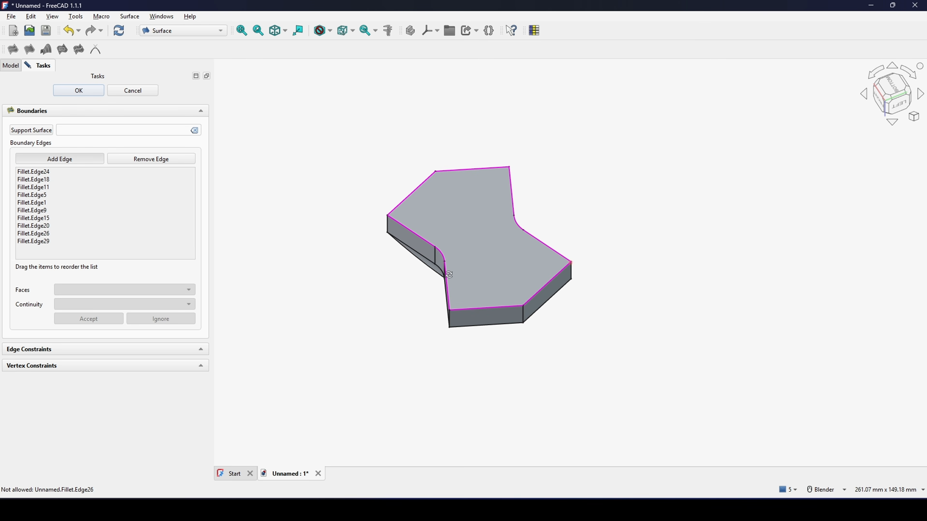
left_click(78, 90)
Step: Switch to the Curves workbench with the tile's curved top in view
key("3")
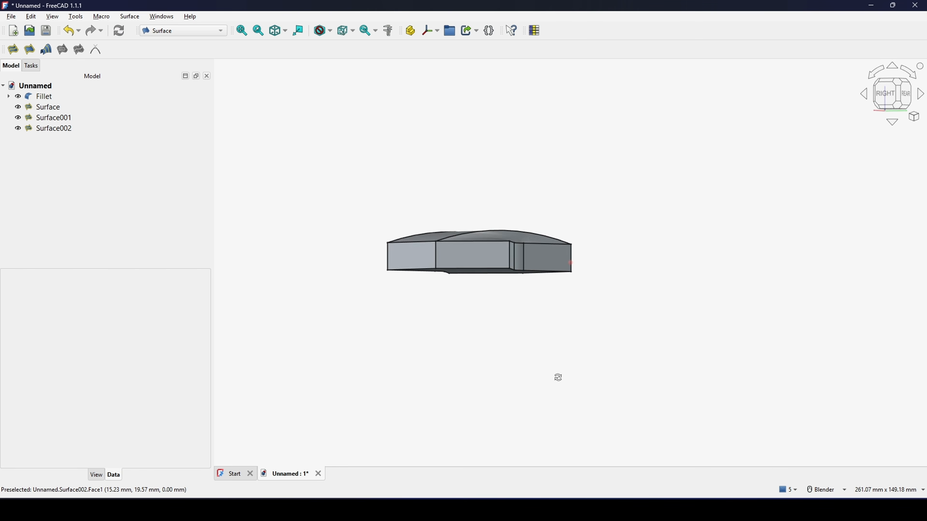
middle_click_drag(558, 377, 565, 201)
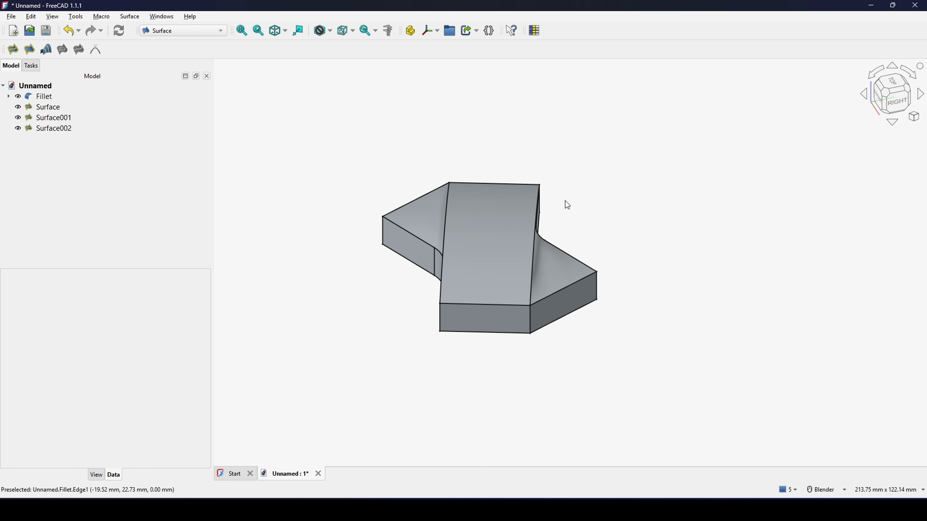
left_click(176, 29)
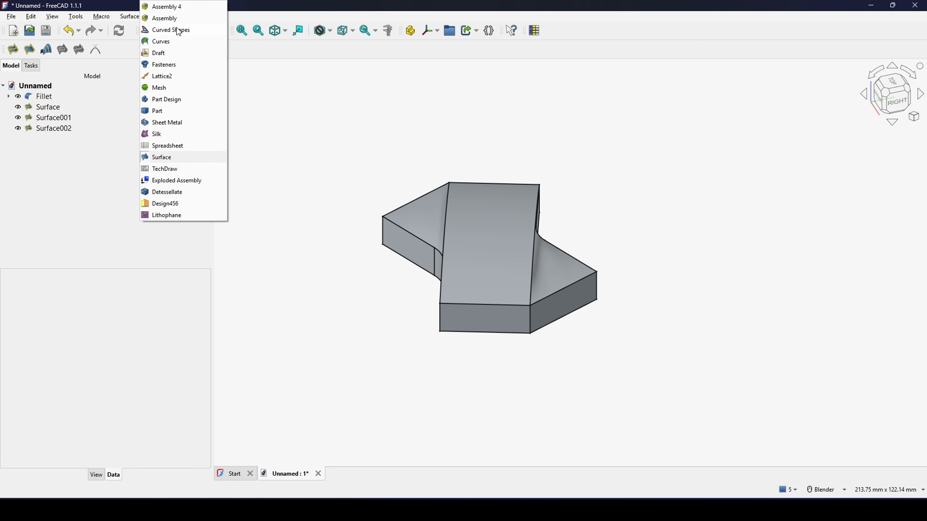
left_click(176, 41)
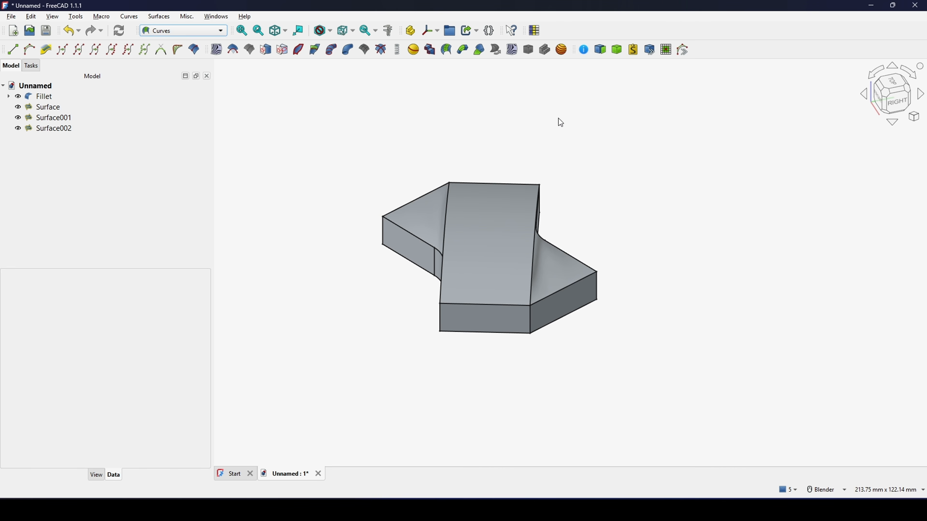
middle_click_drag(600, 136, 572, 141, "shift")
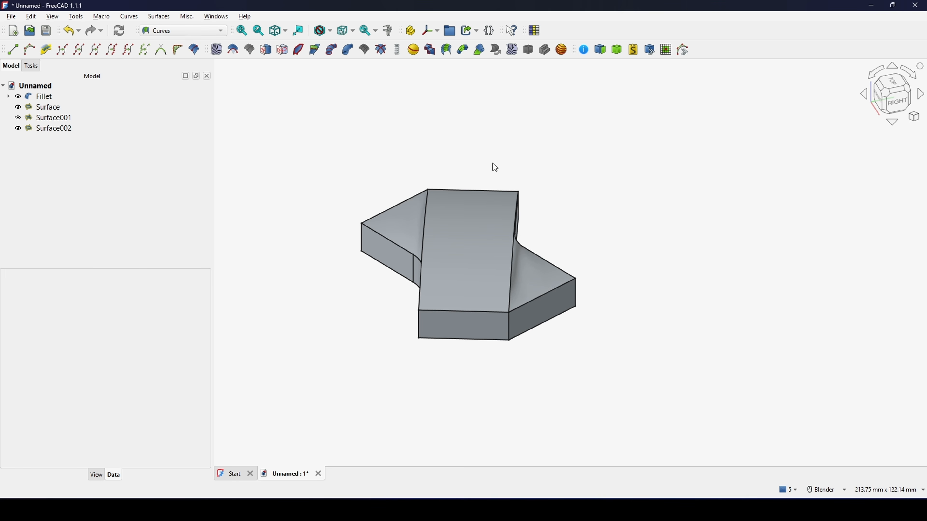
middle_click_drag(493, 162, 476, 167, "shift")
left_click(75, 16)
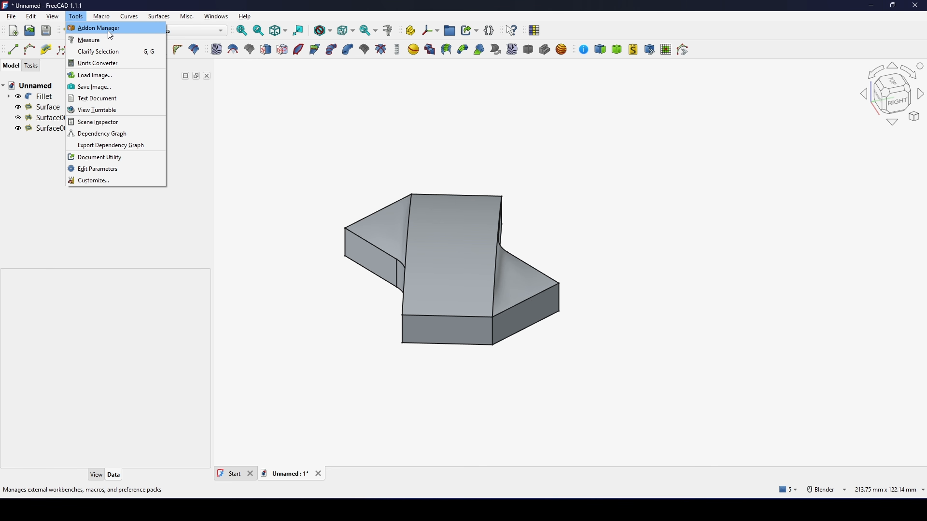
left_click(250, 96)
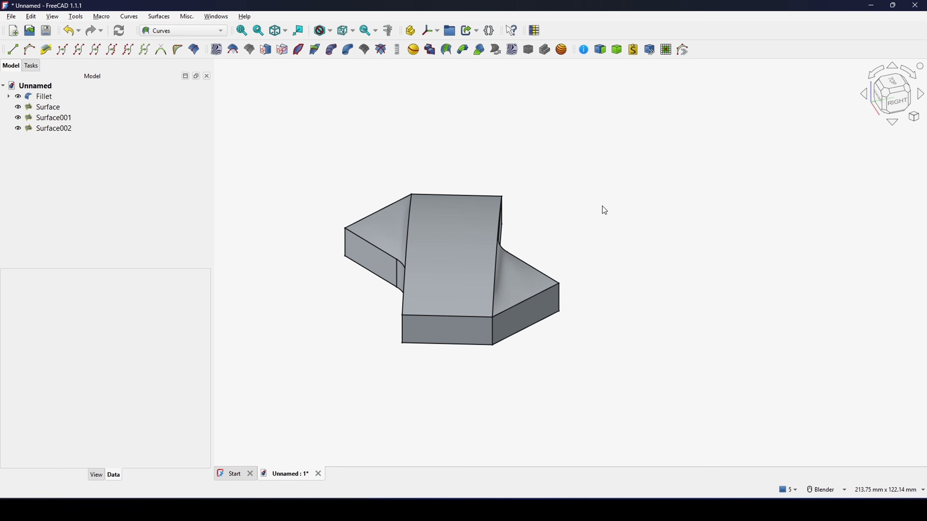
middle_click_drag(602, 205, 559, 268)
middle_click_drag(557, 162, 555, 223)
middle_click_drag(313, 160, 461, 202)
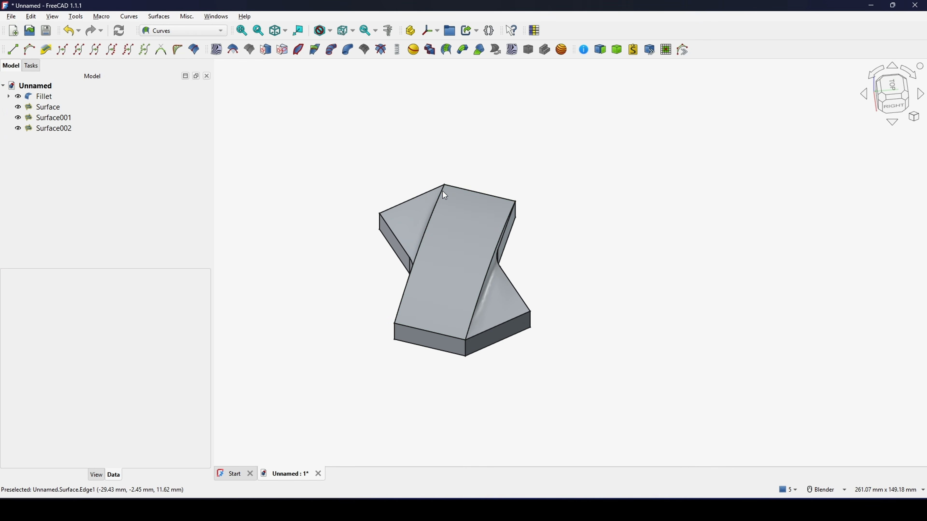
Step: Select the filleted shape together with all three filling surfaces and build a parametric solid from them
key("shift+b")
left_click_drag(303, 145, 650, 388)
middle_click_drag(550, 348, 537, 333)
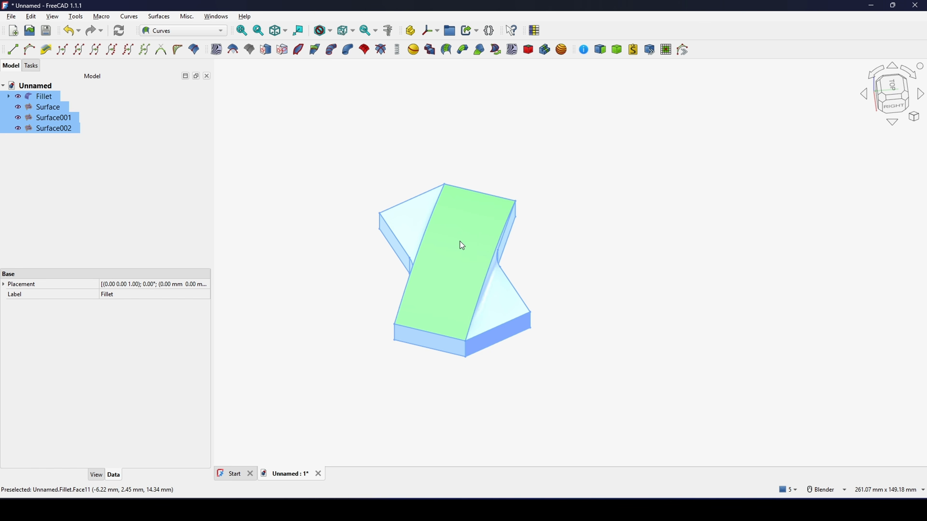
middle_click_drag(460, 241, 461, 223, "shift")
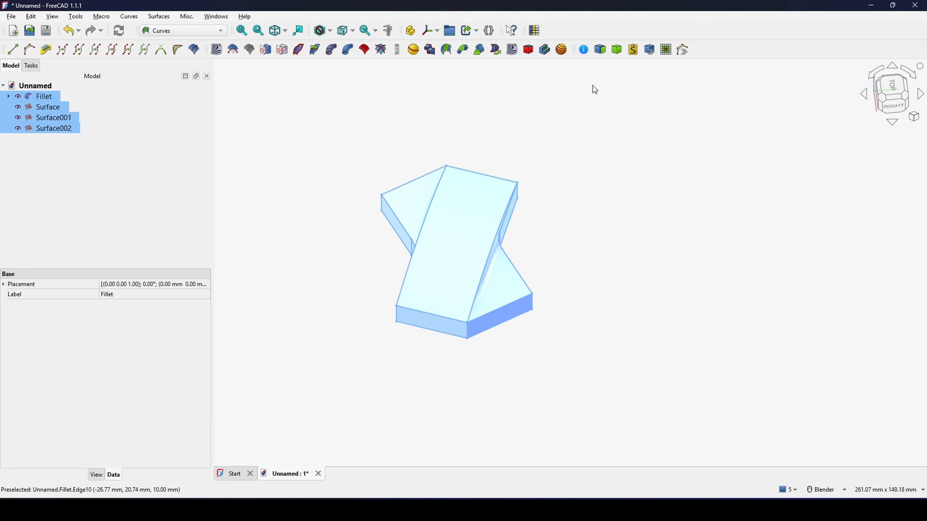
left_click(618, 50)
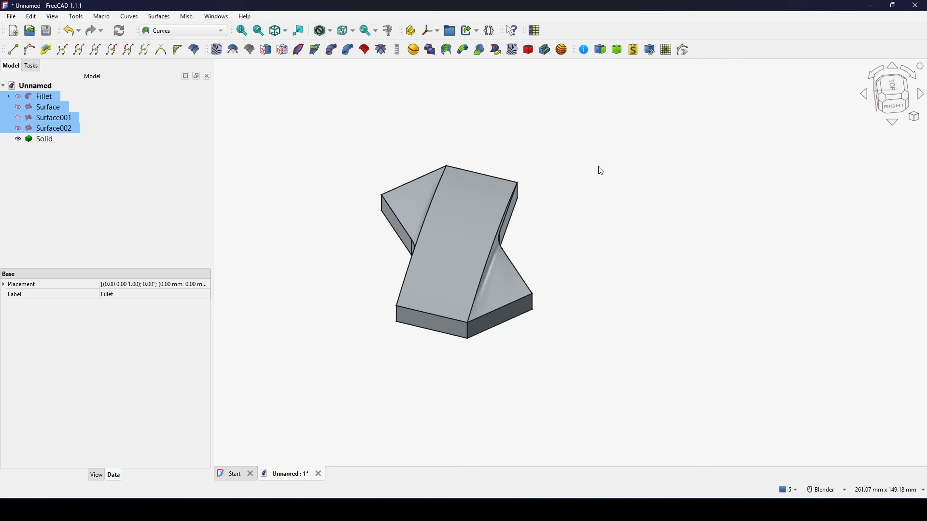
Step: Examine the new solid's properties and inspect its sharp outer corner from above and close up
left_click(38, 139)
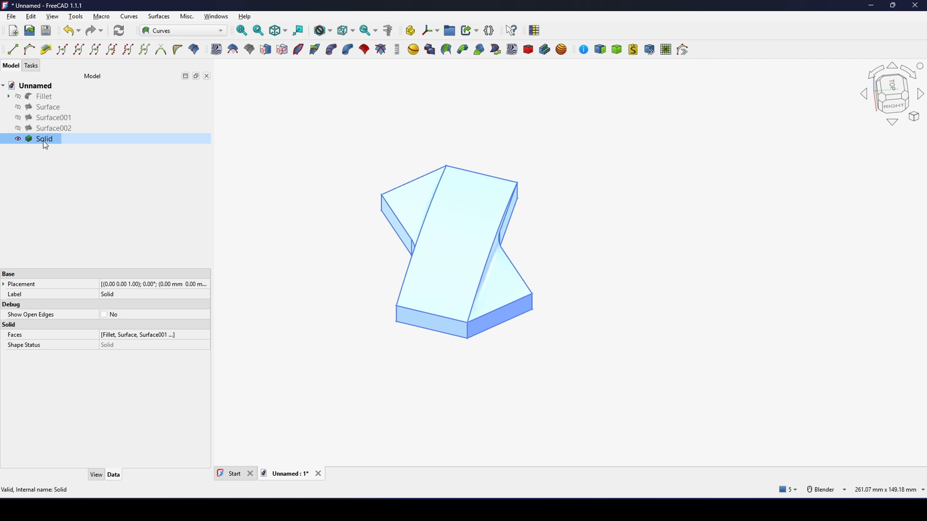
left_click(617, 225)
middle_click_drag(544, 226, 490, 221)
scroll(546, 321, "up", 2)
middle_click_drag(546, 321, 504, 347)
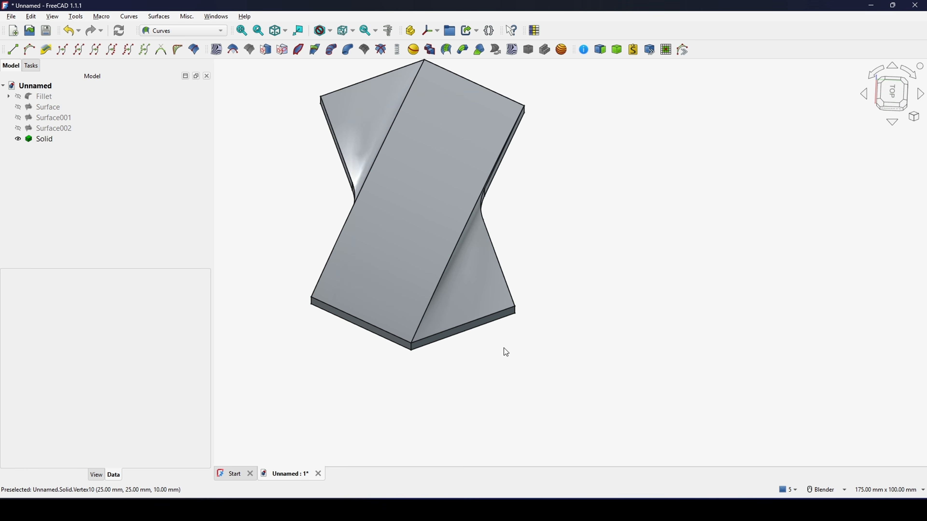
scroll(501, 345, "down", 1)
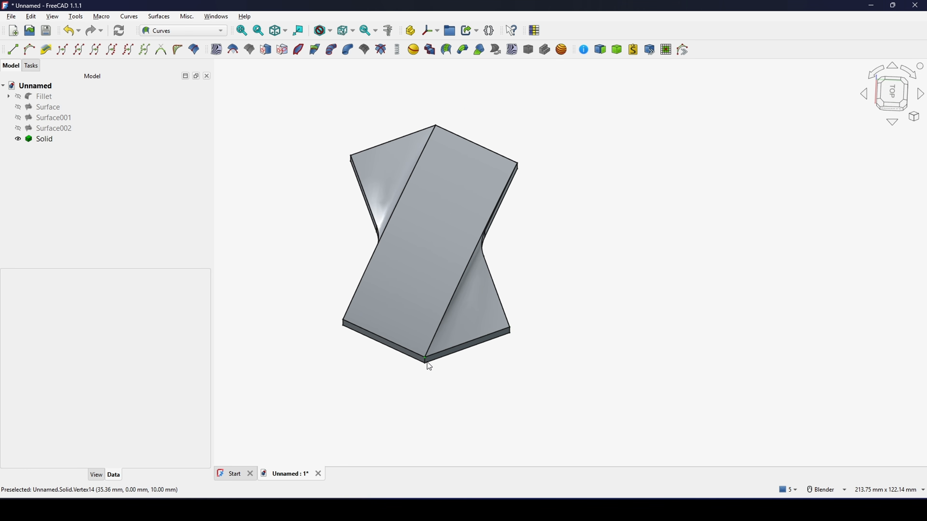
scroll(427, 363, "up", 3)
scroll(425, 360, "up", 3)
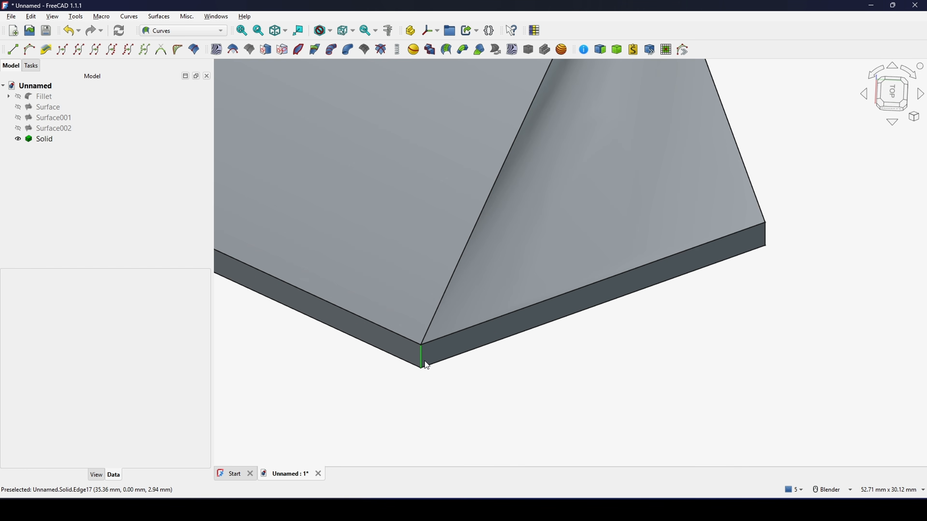
scroll(426, 363, "down", 7)
middle_click_drag(426, 364, 452, 302)
scroll(453, 290, "up", 1)
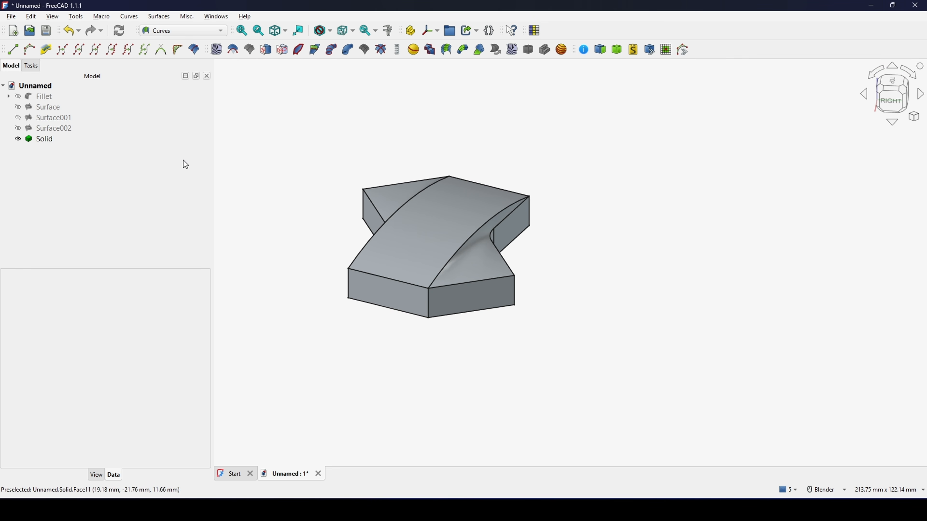
Step: In the Part workbench, start a fillet on the solid's two opposite vertical corner edges where the arched strip meets the side wings
left_click(175, 30)
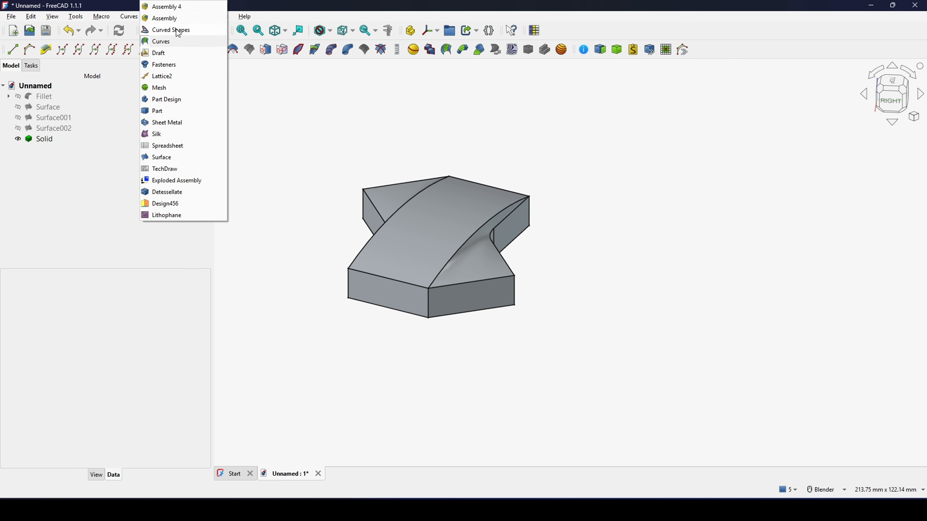
left_click(166, 112)
scroll(438, 330, "up", 1)
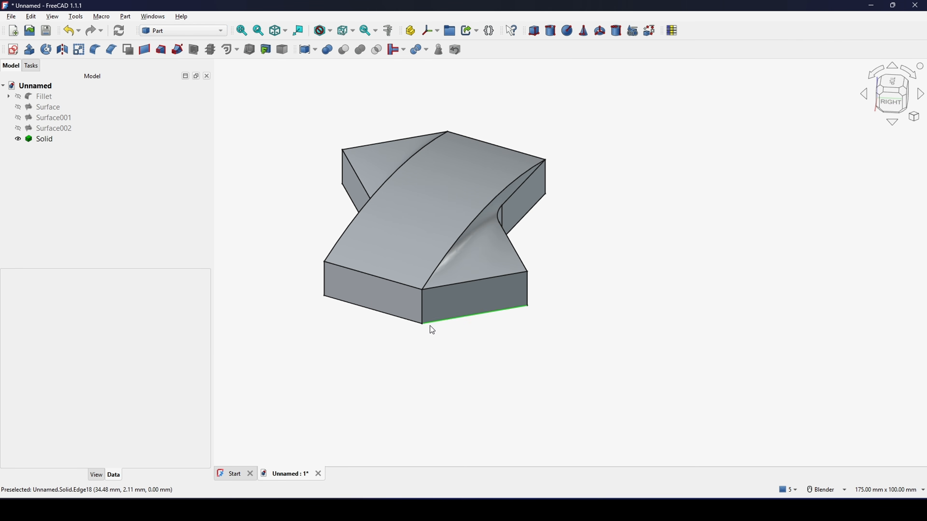
left_click(425, 315)
scroll(424, 310, "down", 1)
middle_click_drag(423, 310, 449, 188)
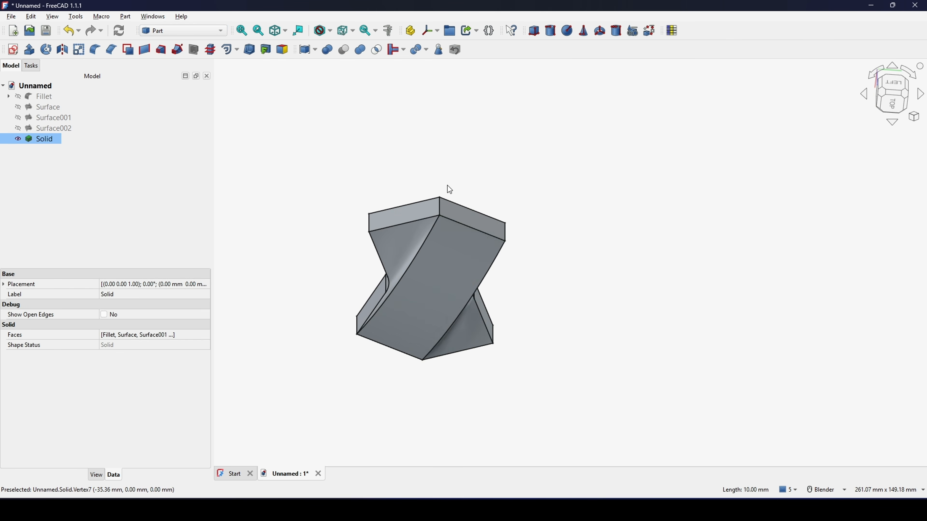
scroll(449, 189, "up", 3)
left_click(433, 209, "ctrl")
scroll(469, 292, "down", 3)
middle_click_drag(493, 314, 492, 216)
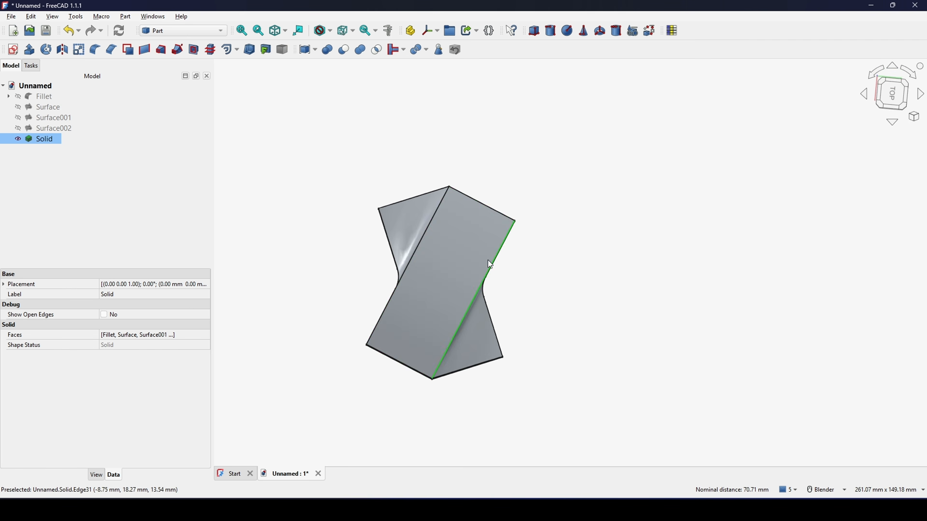
middle_click_drag(488, 261, 488, 215)
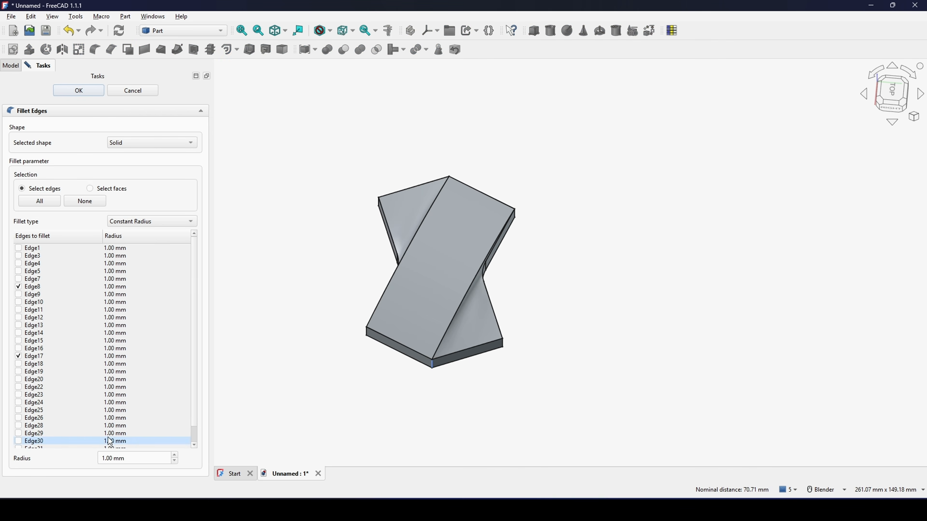
Step: Set the constant fillet radius to 10 mm, apply it to both corner edges and check the rounded corner
left_click_drag(133, 458, 56, 452)
type("10")
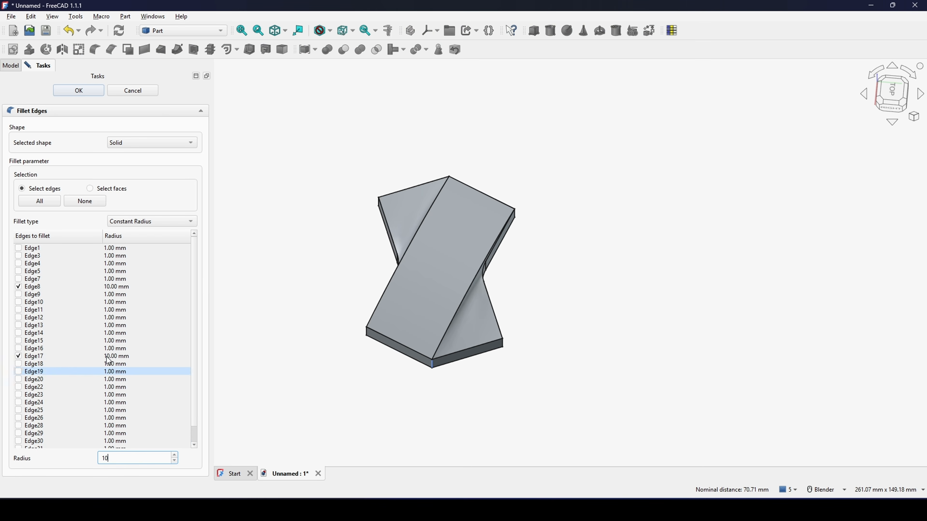
left_click(78, 90)
middle_click_drag(516, 351, 569, 261)
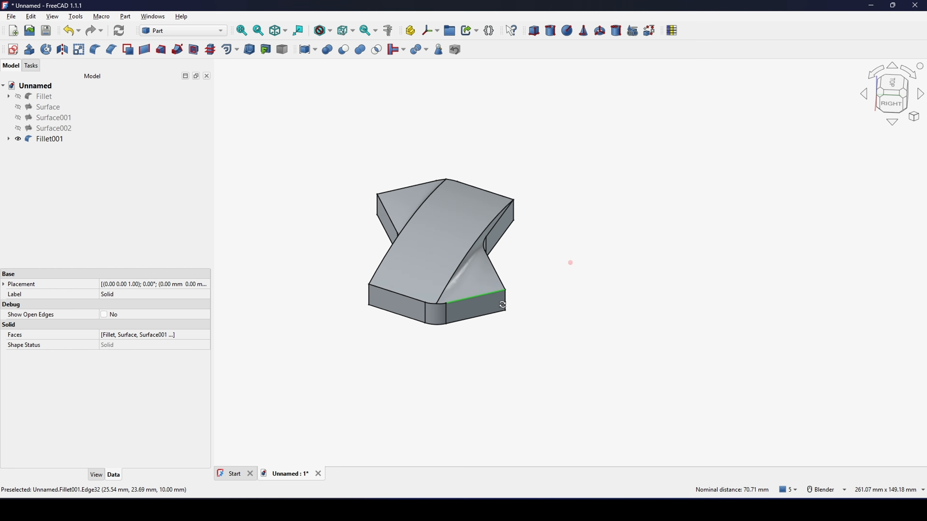
scroll(439, 305, "up", 8)
scroll(444, 314, "down", 2)
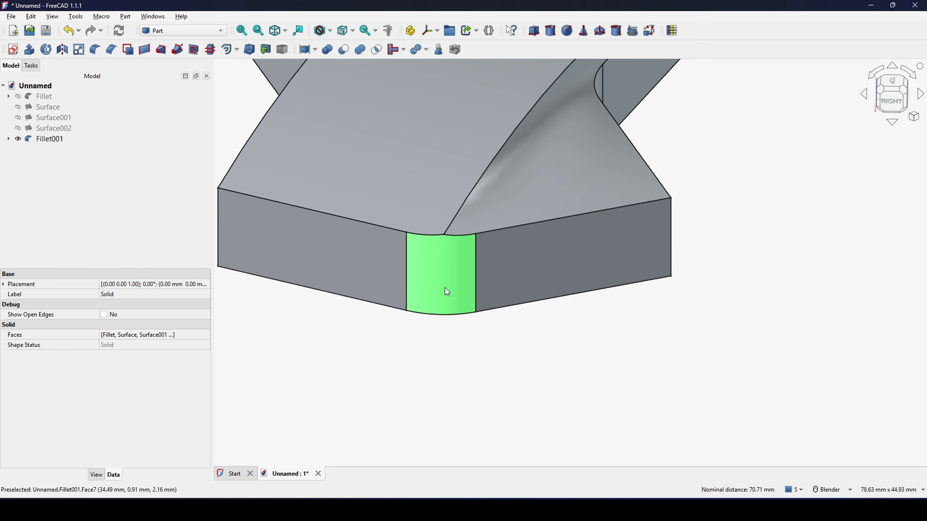
Step: Inspect the rounded corners at both ends of the tile from several angles and from directly above
scroll(449, 235, "down", 6)
mouse_move(455, 239)
middle_mouse_down()
mouse_move(569, 261)
mouse_move(471, 234)
middle_mouse_up()
scroll(430, 218, "up", 5)
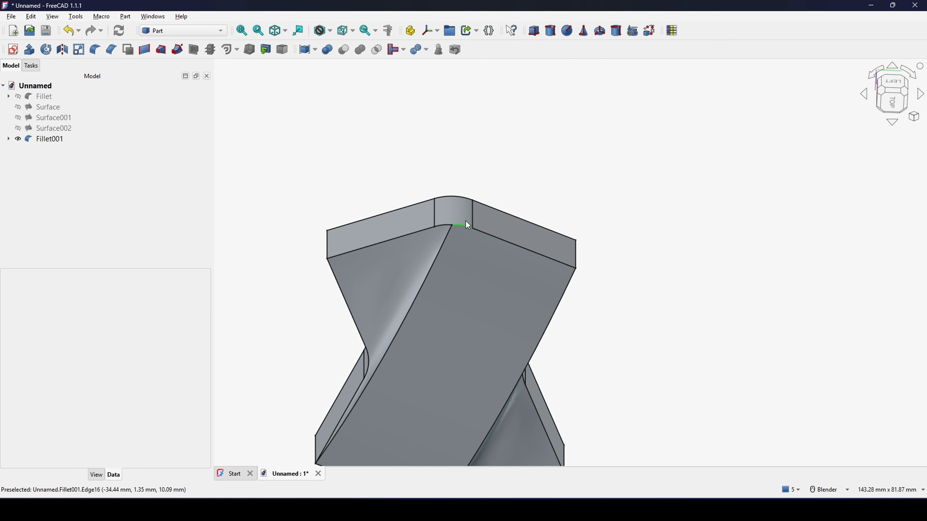
scroll(463, 224, "down", 3)
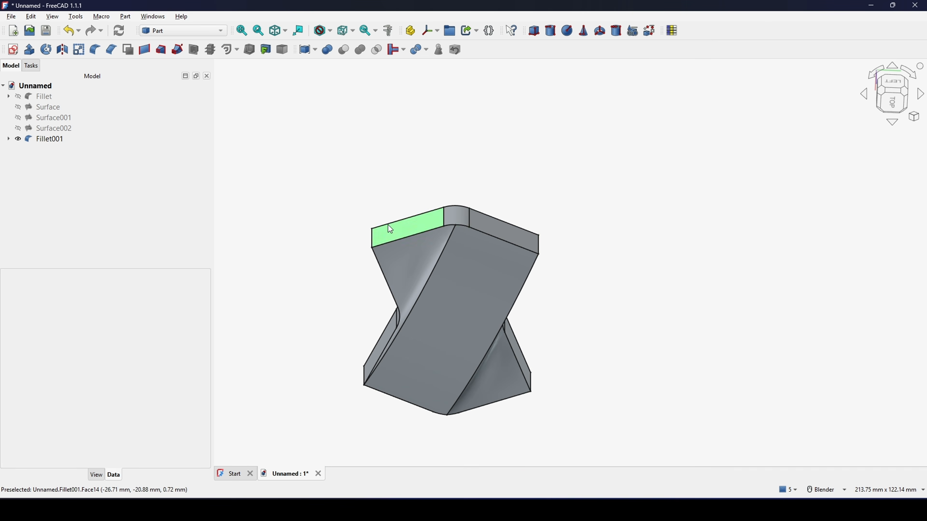
middle_click_drag(509, 276, 502, 237)
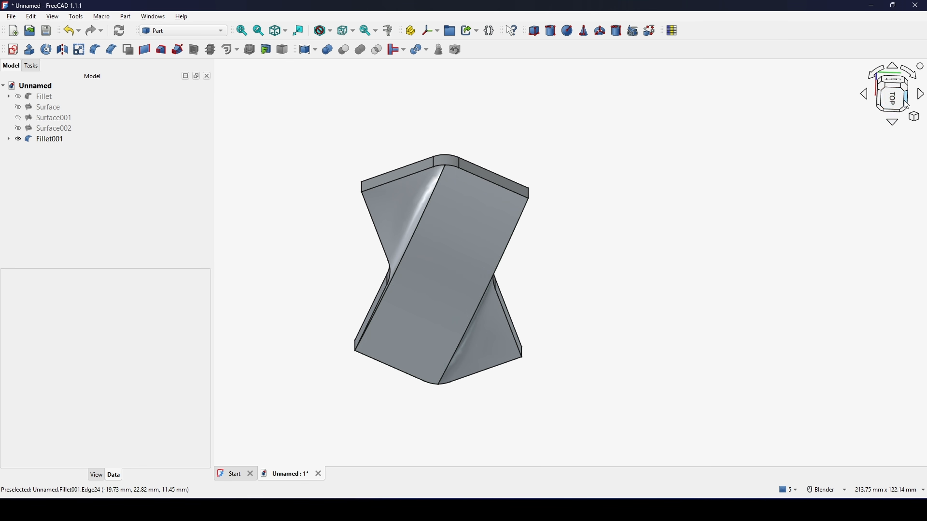
left_click(892, 95)
middle_click_drag(618, 206, 621, 199, "shift")
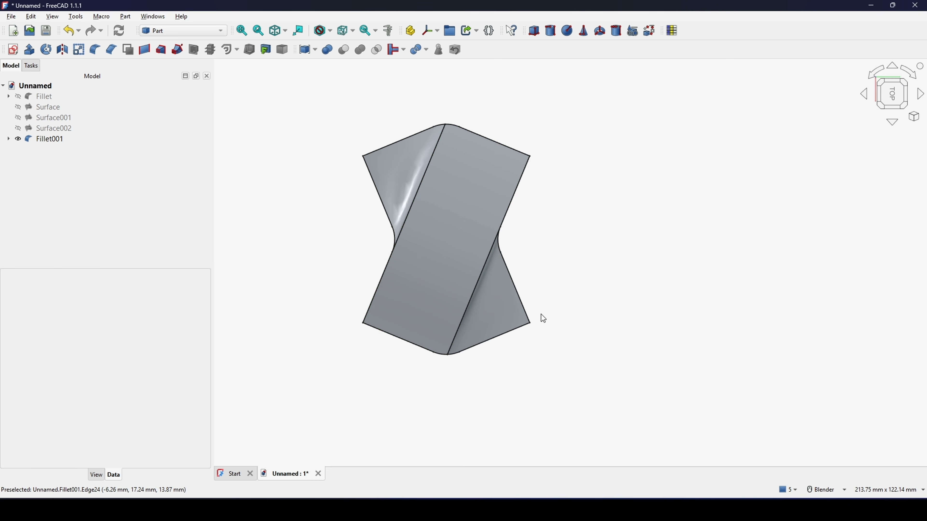
mouse_move(542, 316)
middle_mouse_down()
mouse_move(568, 296)
mouse_move(550, 294)
mouse_move(550, 312)
middle_mouse_up()
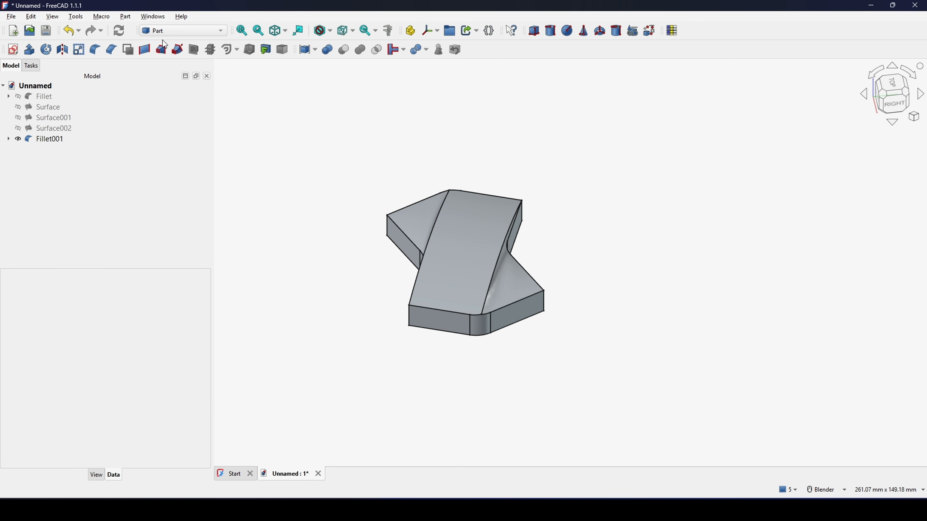
Step: In the Draft workbench, start a polar array of the filleted tile with 4 elements
left_click(166, 31)
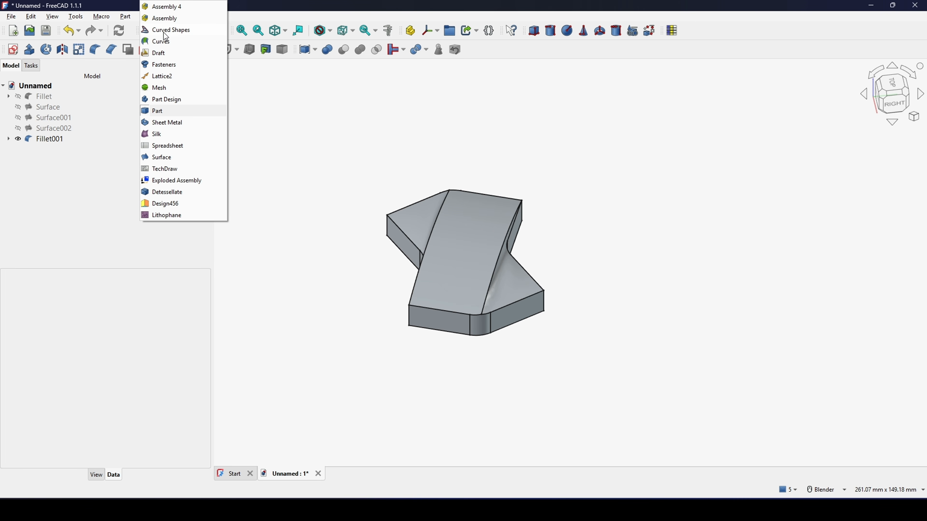
left_click(168, 54)
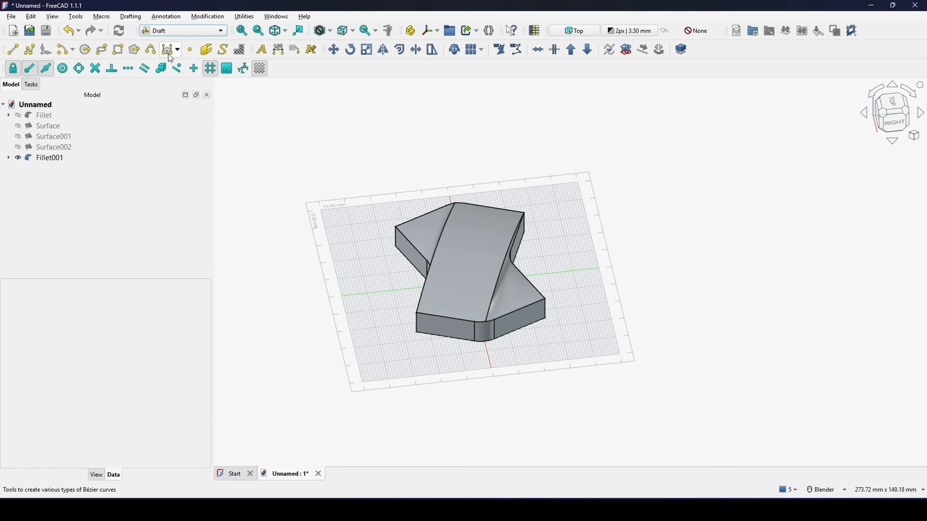
left_click(74, 161)
left_click(211, 17)
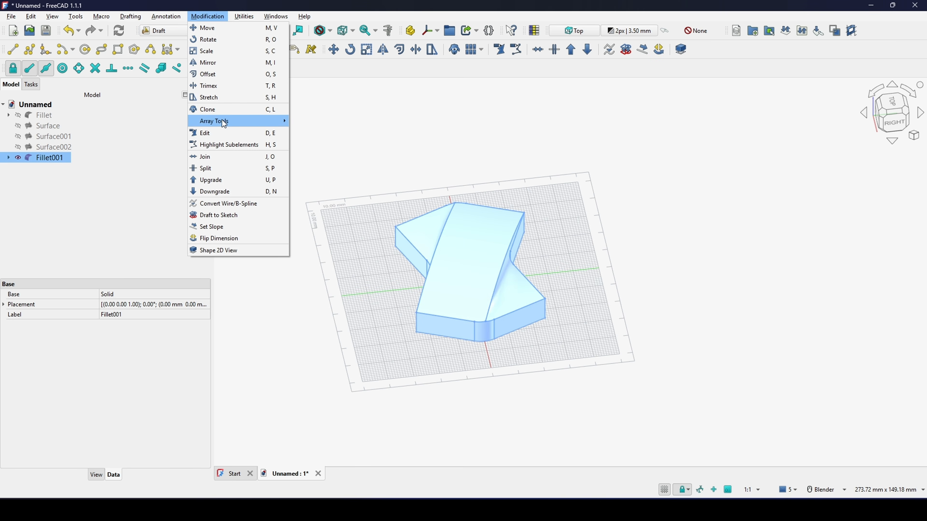
mouse_move(233, 121)
left_click(332, 133)
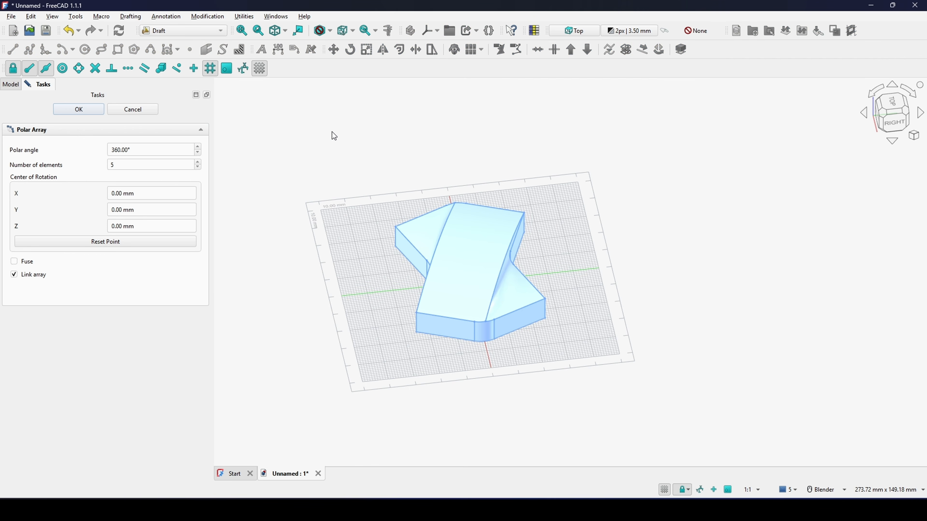
left_click(135, 162)
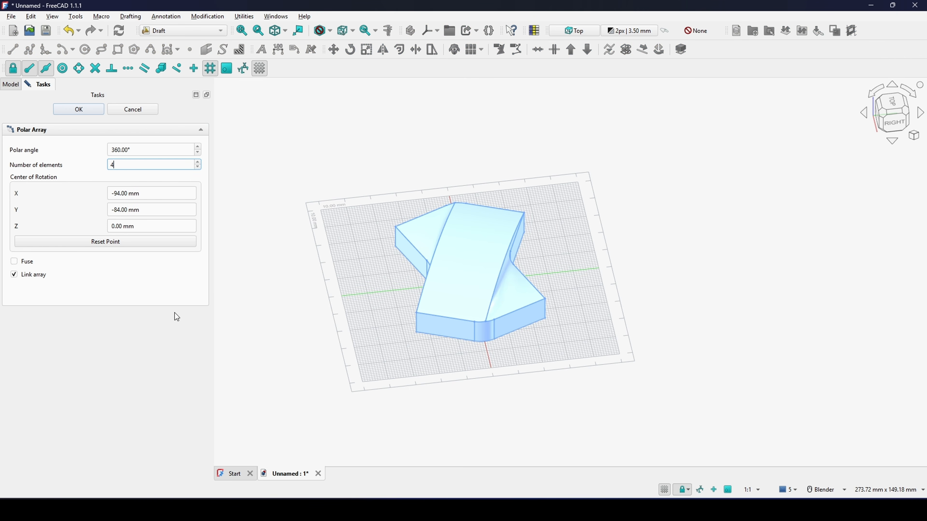
Step: Place the array's centre of rotation on the tile's bottom corner at X 25 mm, Y -25 mm and view the arrayed tiles from above
middle_click_drag(348, 347, 413, 320)
scroll(387, 314, "up", 2)
scroll(393, 313, "up", 1)
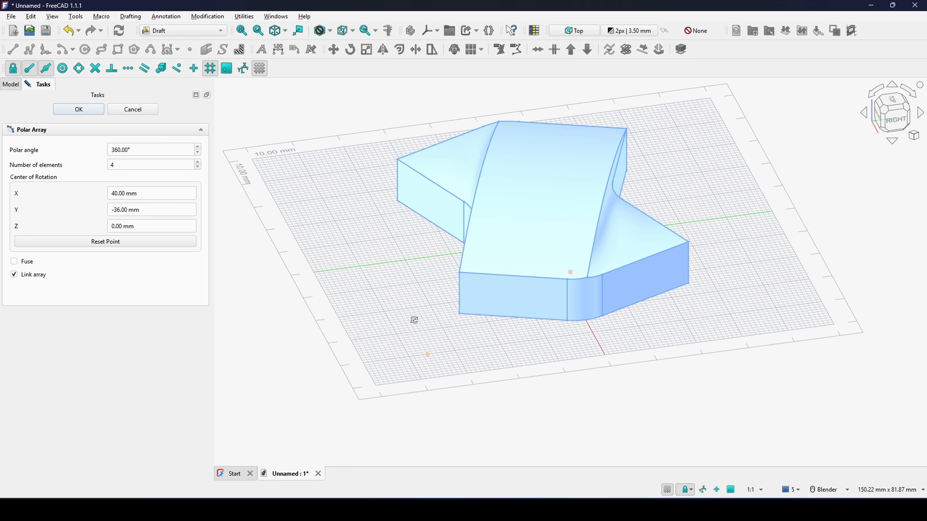
scroll(443, 326, "up", 1)
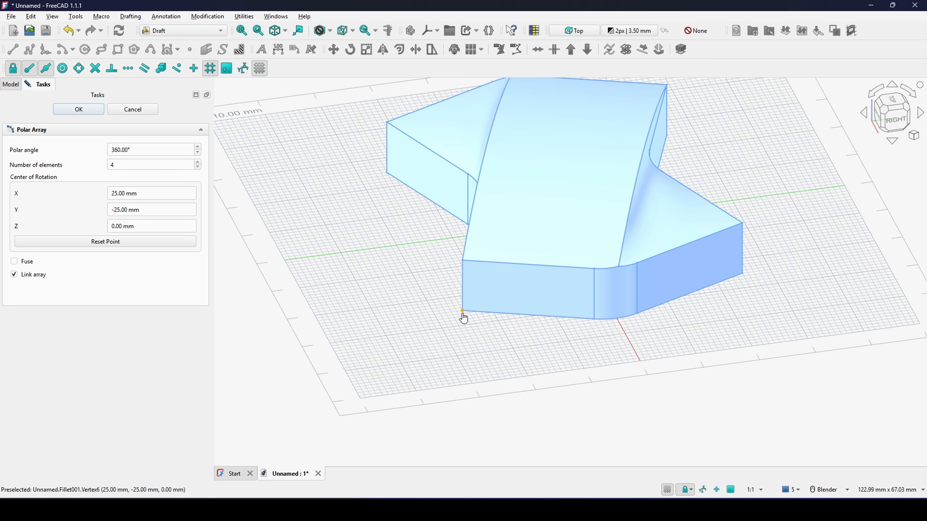
left_click(462, 313)
scroll(460, 314, "down", 4)
middle_click_drag(461, 314, 525, 379)
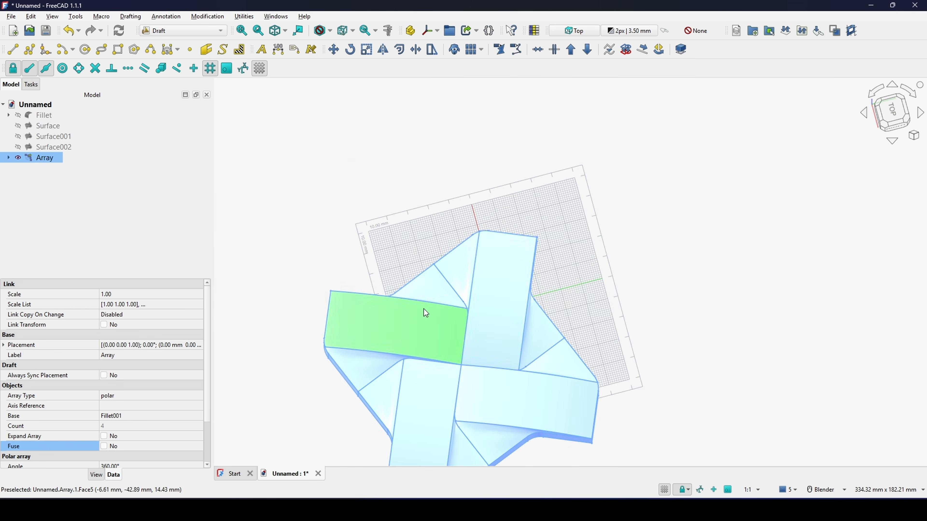
middle_click_drag(515, 315, 490, 228, "shift")
left_click(623, 246)
middle_click_drag(620, 246, 559, 229)
left_click(897, 114)
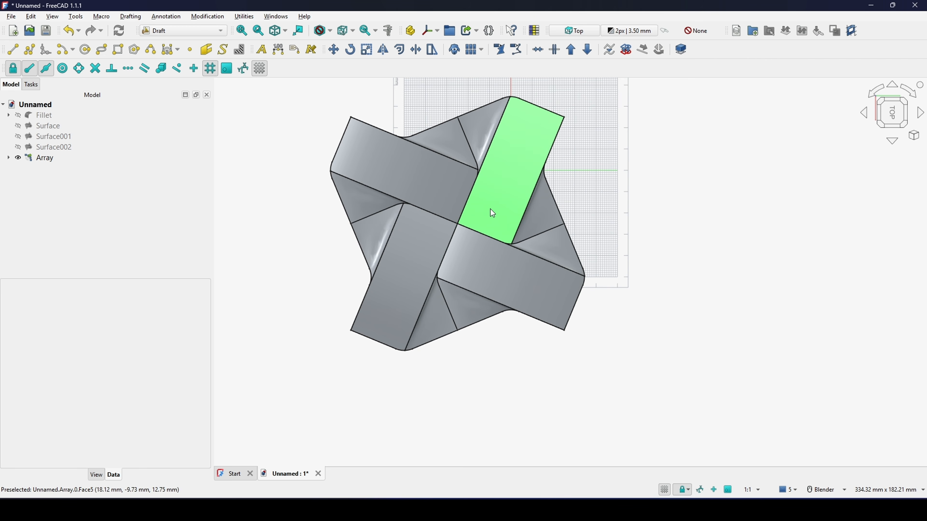
Step: In the Part workbench, try to fuse the polar array's tiles into one body
left_click(180, 32)
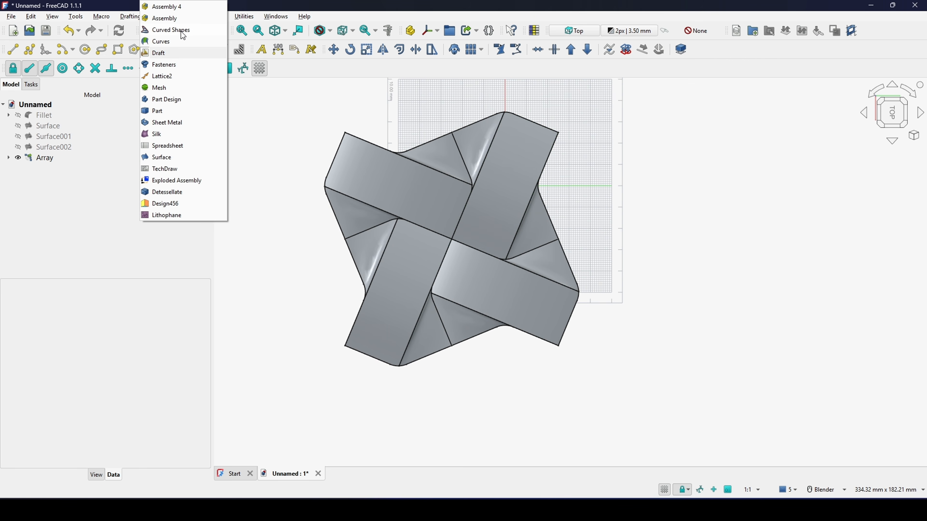
left_click(168, 110)
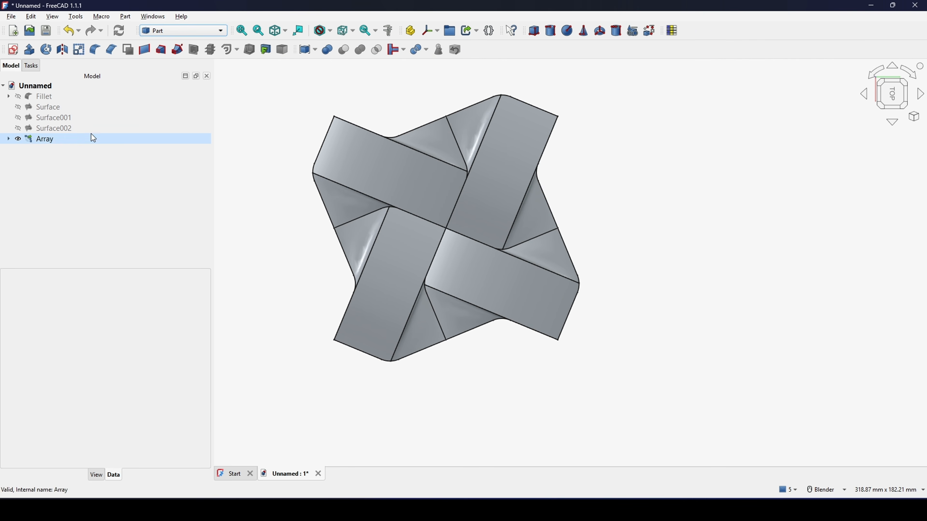
left_click(74, 139)
left_click(54, 129, "ctrl")
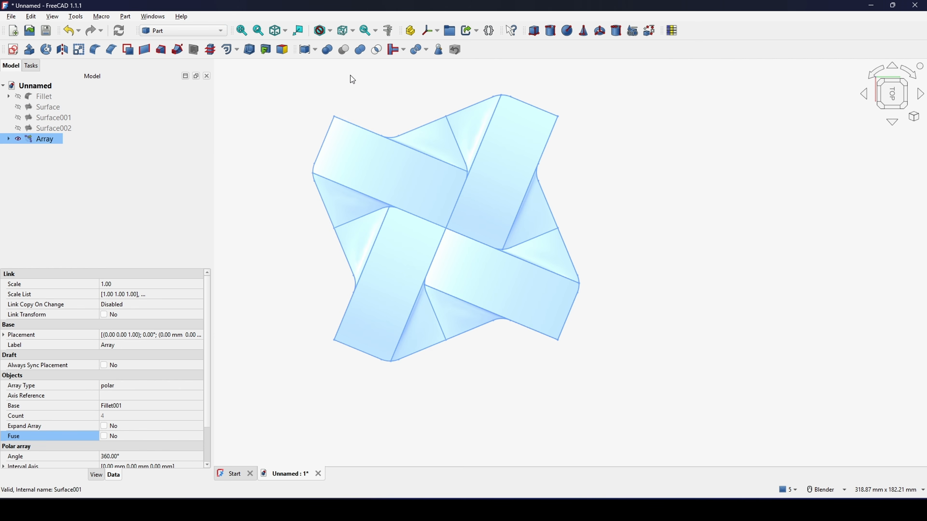
left_click(360, 49)
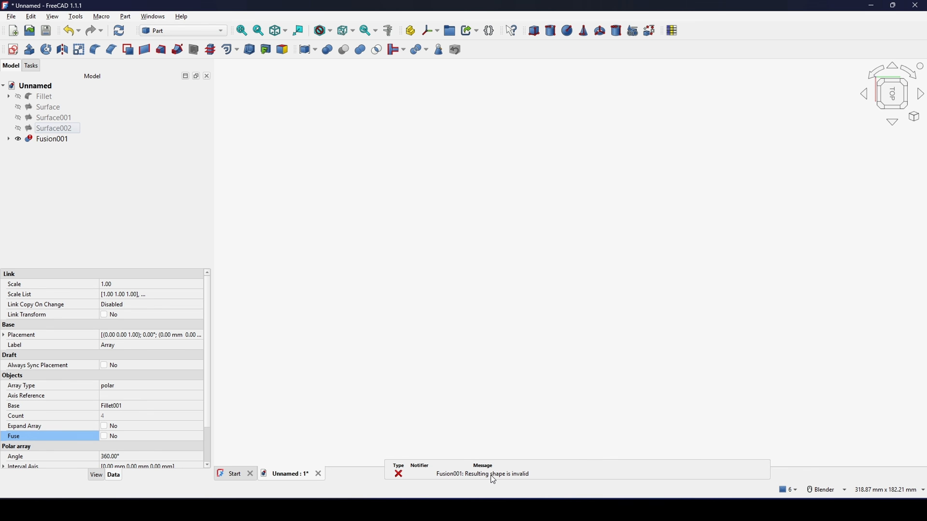
left_click(518, 248)
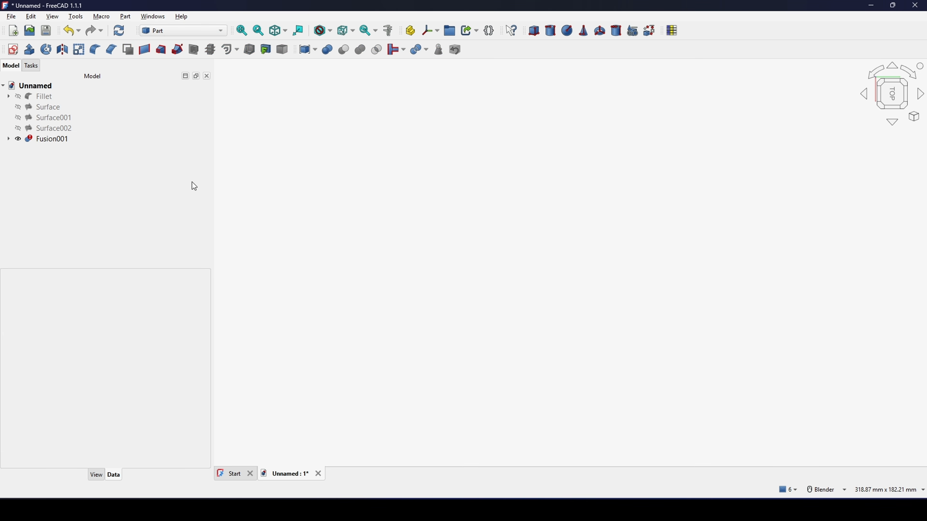
Step: Delete the fusion while keeping its input object, and delete the polar array as well
left_click(50, 138)
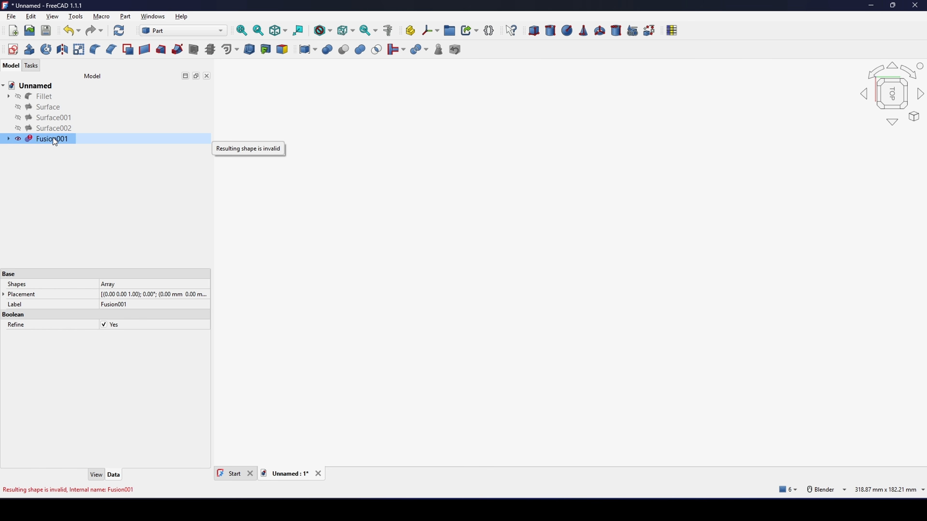
key("Delete")
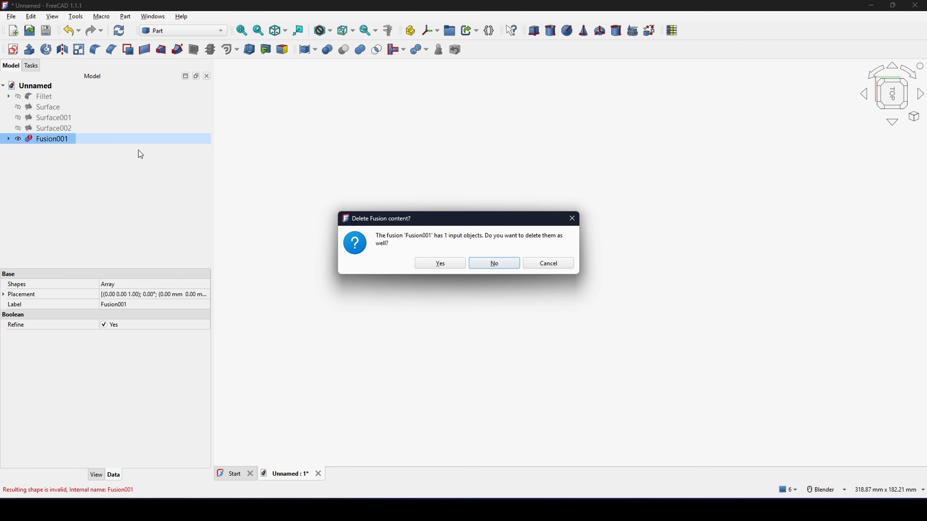
left_click(494, 263)
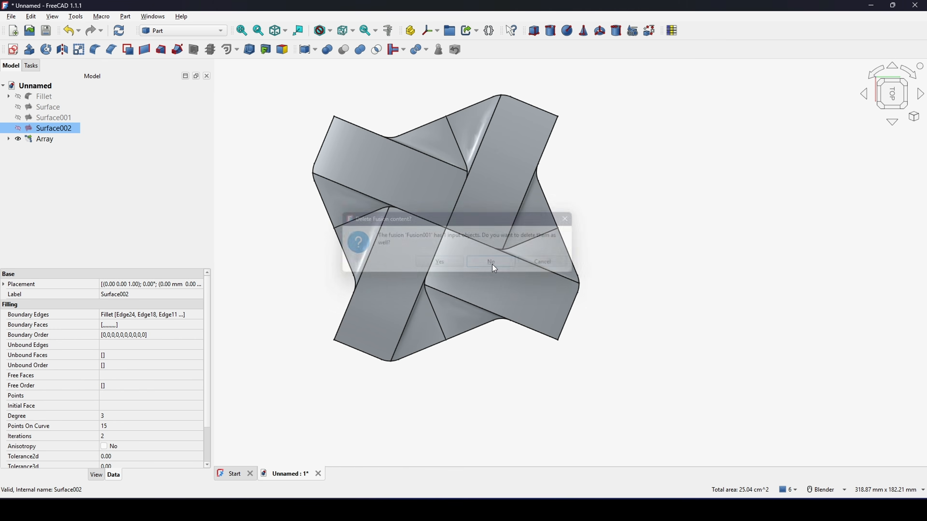
left_click(98, 194)
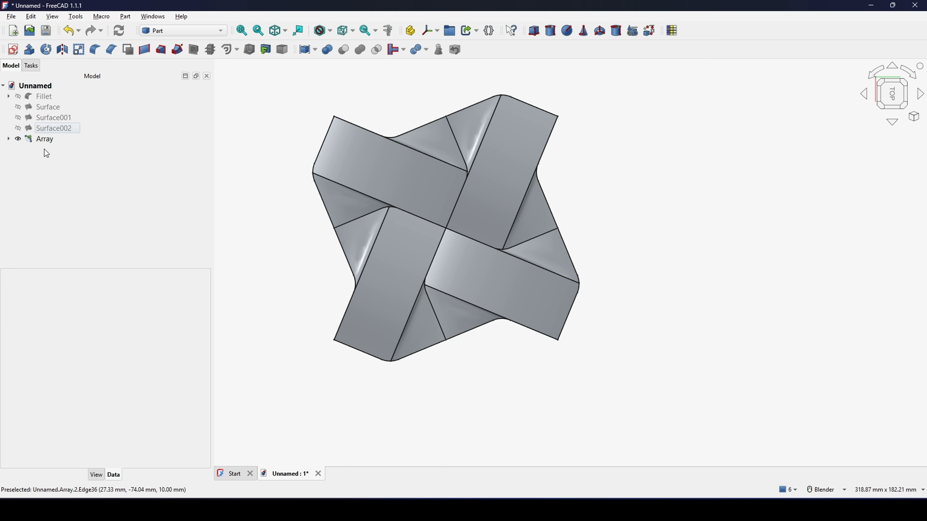
left_click(43, 140)
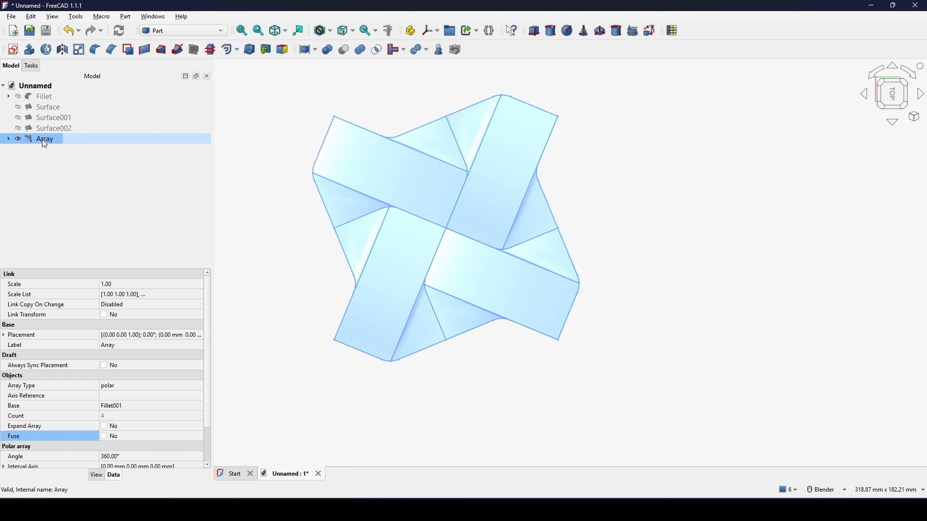
key("Delete")
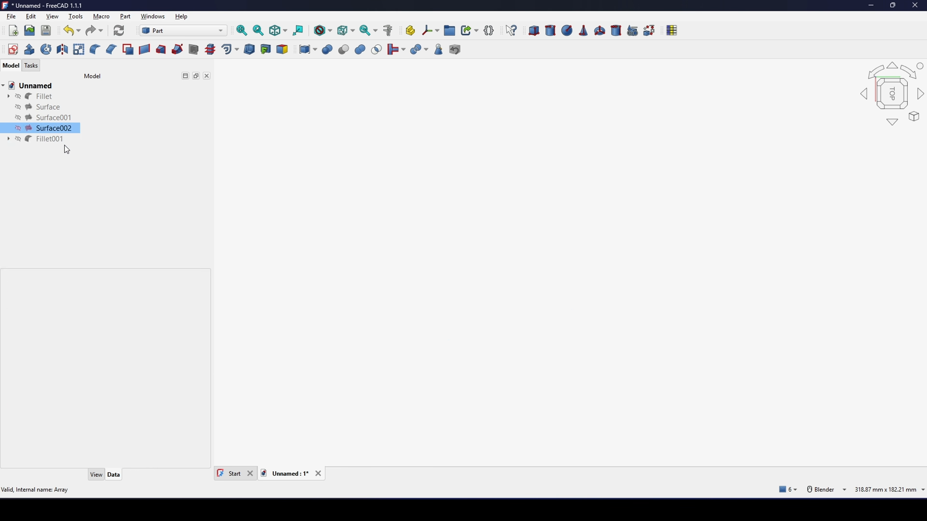
Step: Show the filleted tile again and remove its corner fillet to return to the unrounded solid
left_click(55, 137)
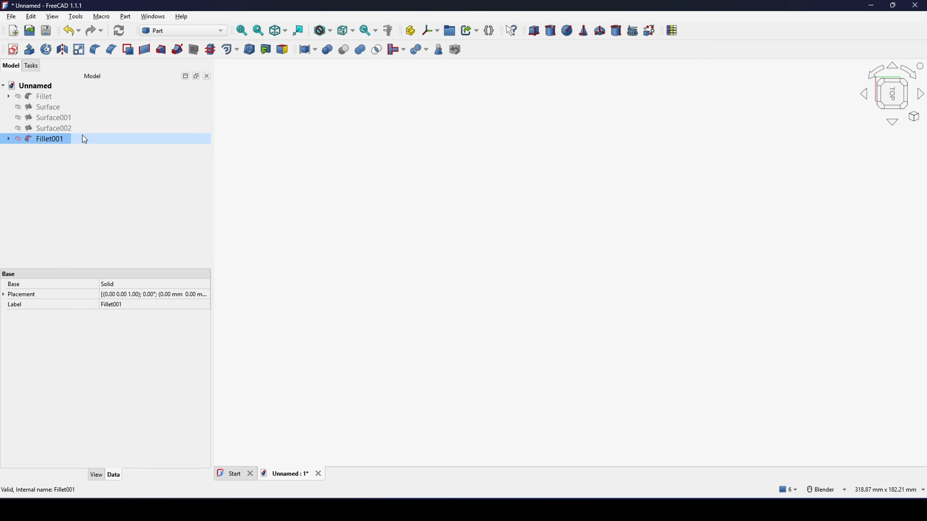
key("space")
left_click(567, 195)
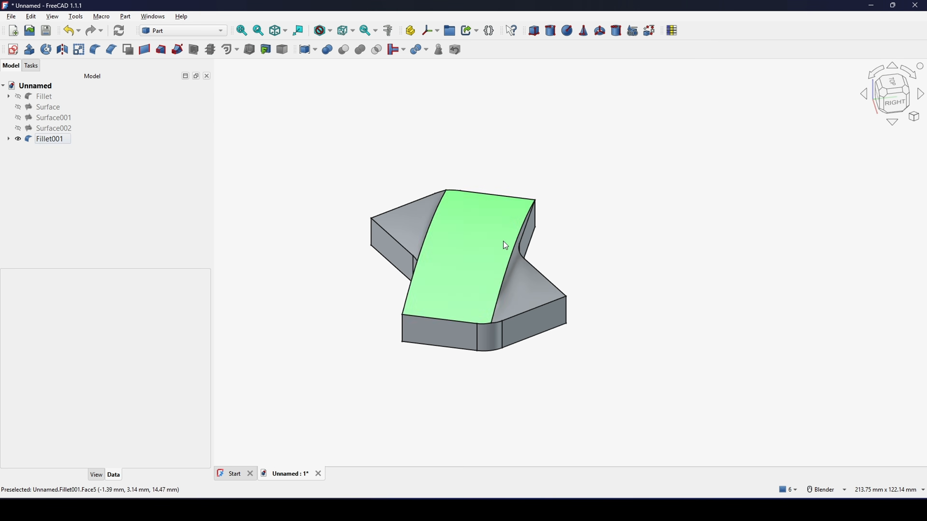
middle_click_drag(503, 241, 524, 268)
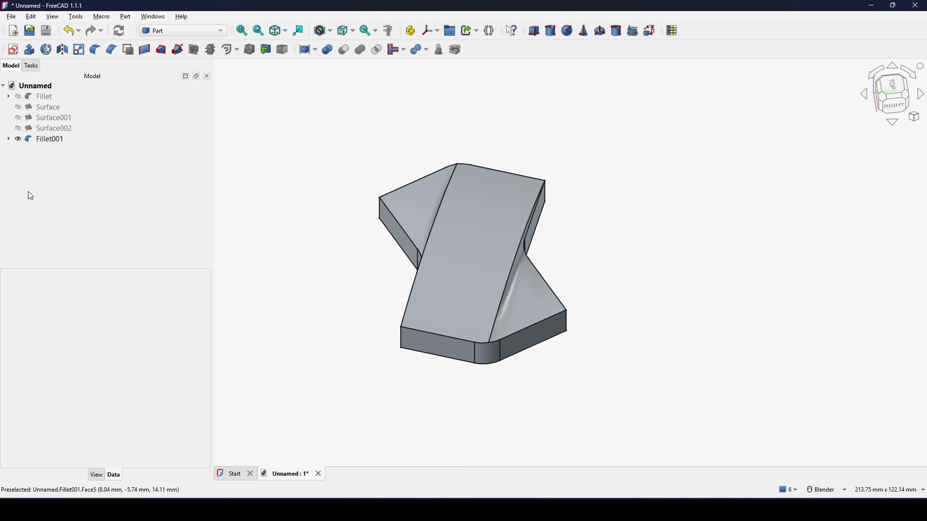
left_click(52, 140)
key("ctrl+z")
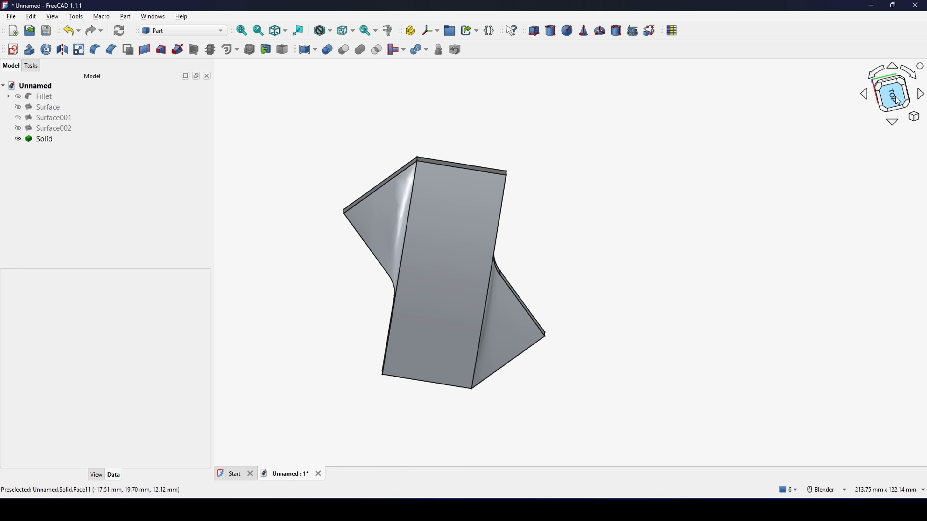
Step: View the solid from directly above and create a new sketch on the XY-plane with no offset
left_click(895, 96)
scroll(642, 179, "up", 2)
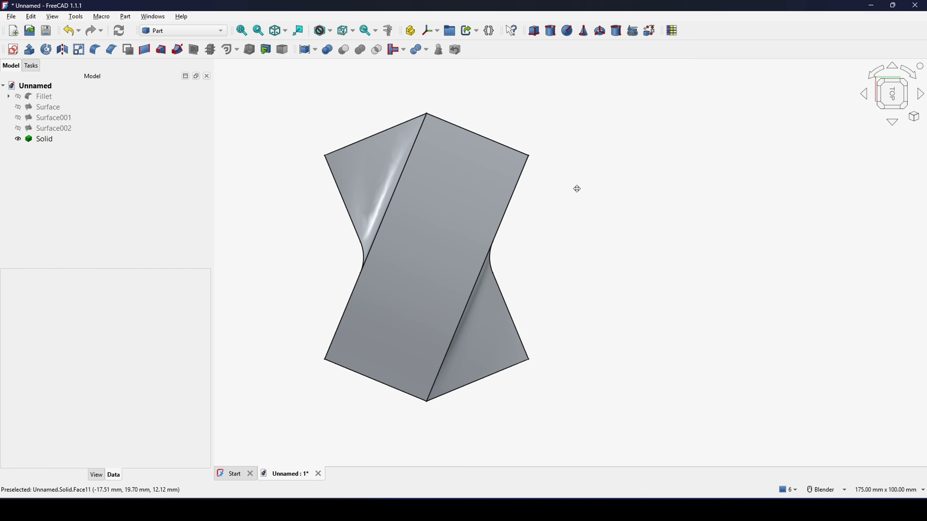
left_click(13, 50)
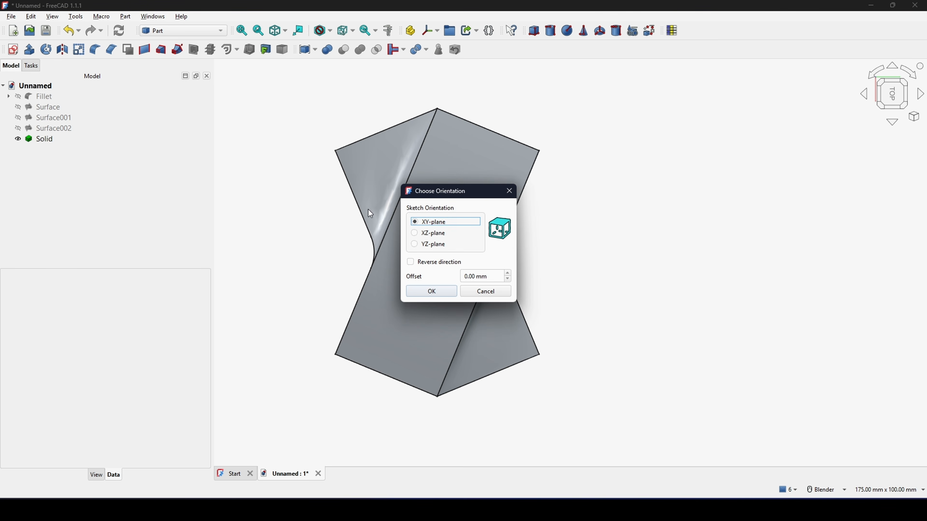
left_click(430, 292)
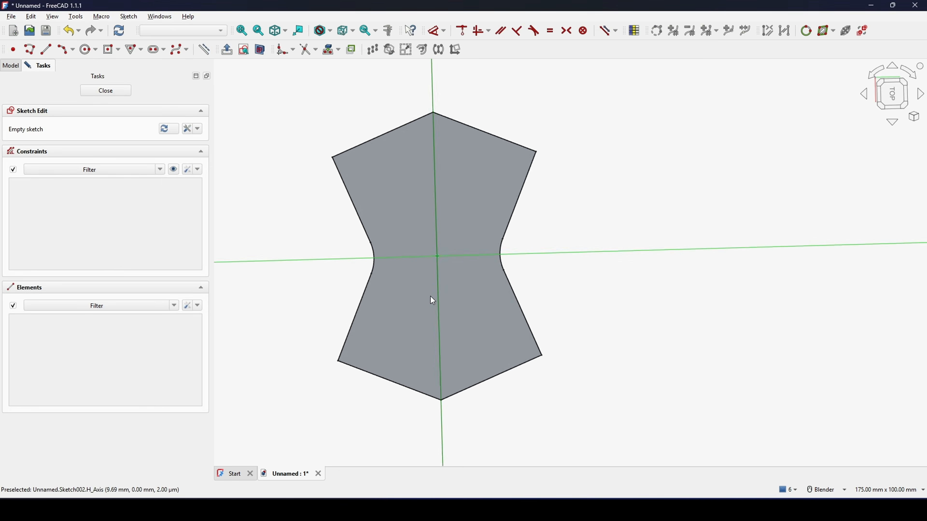
scroll(646, 205, "up", 2)
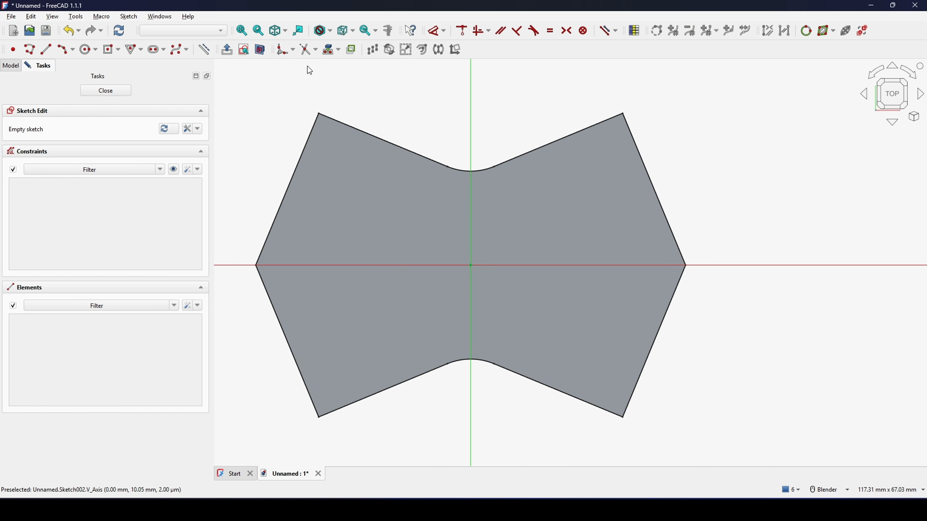
Step: Project the two outline edges meeting at the solid's negative-X tip into the sketch as external geometry
left_click(329, 49)
left_click(264, 238)
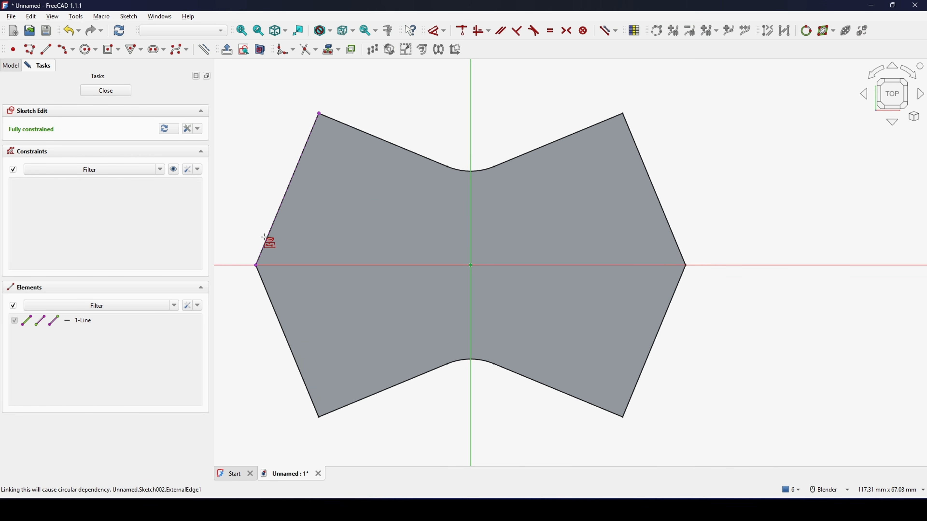
left_click(266, 292)
right_click(325, 278)
middle_click_drag(325, 279, 385, 243, "shift")
scroll(396, 248, "up", 1)
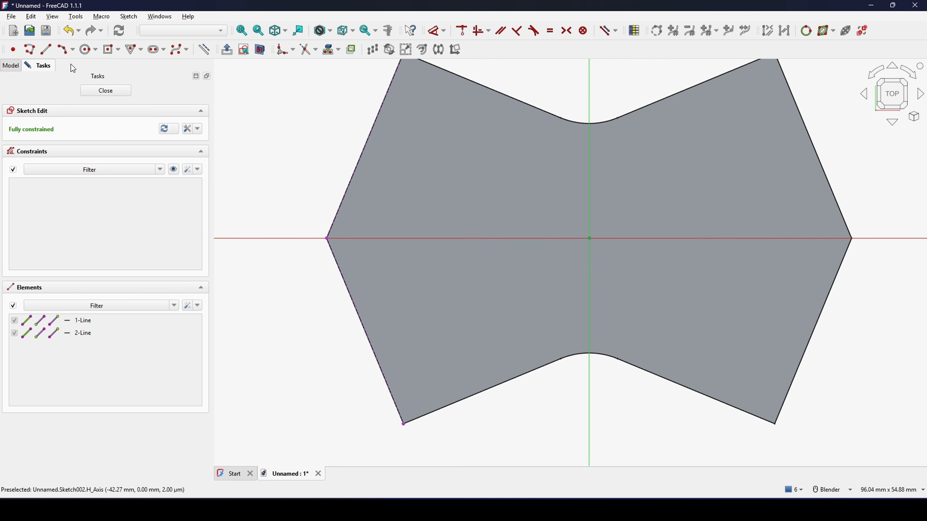
Step: Draw a three-point arc across the negative-X tip, with its ends on the two projected edges
left_click(69, 54)
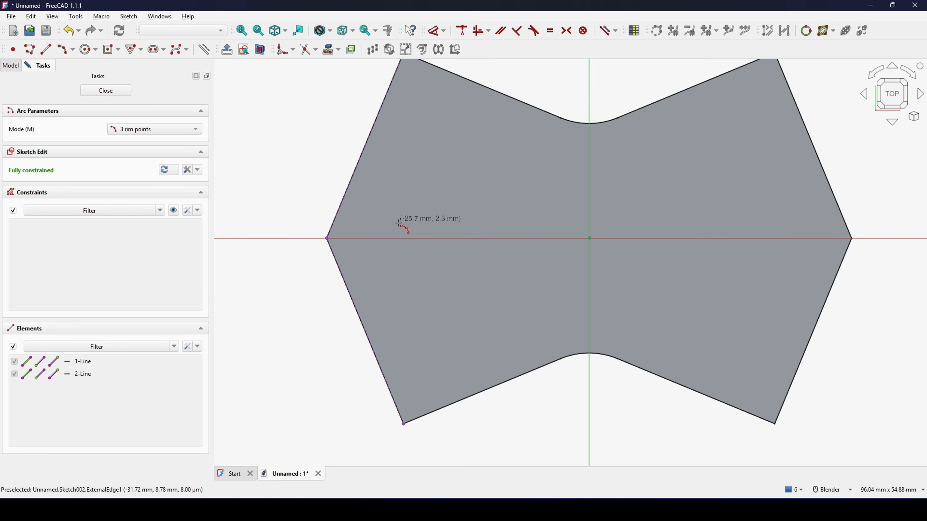
left_click(341, 204)
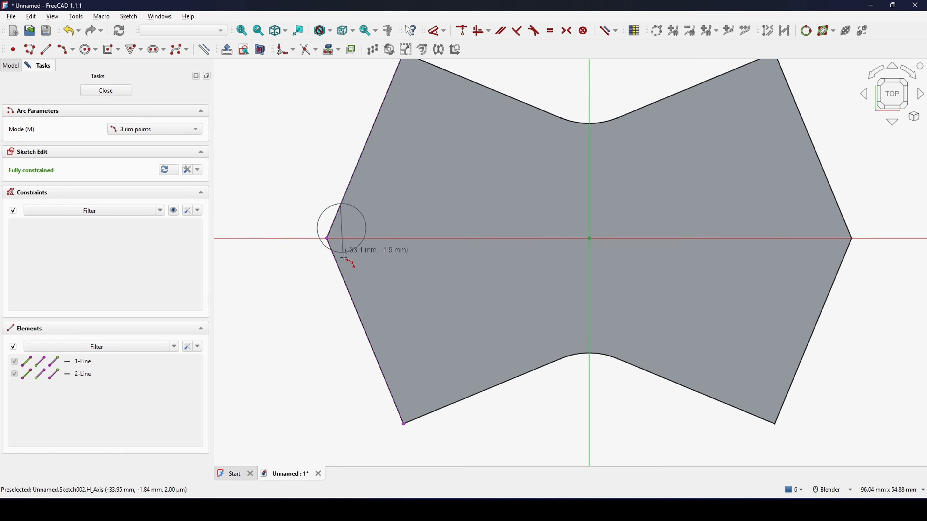
left_click(347, 287)
left_click(340, 254)
right_click(366, 252)
scroll(355, 246, "up", 1)
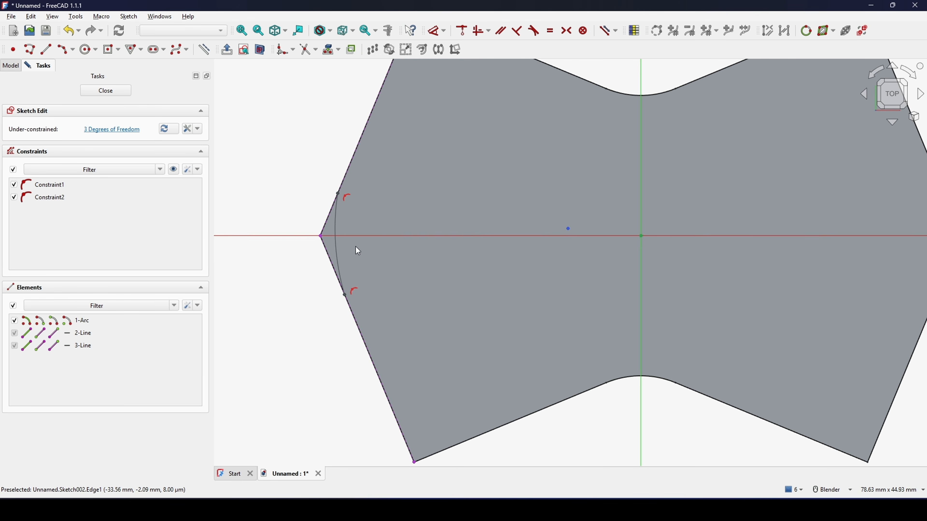
Step: Align the arc's two endpoints vertically and make the arc tangent to the upper projected edge
left_click(340, 212)
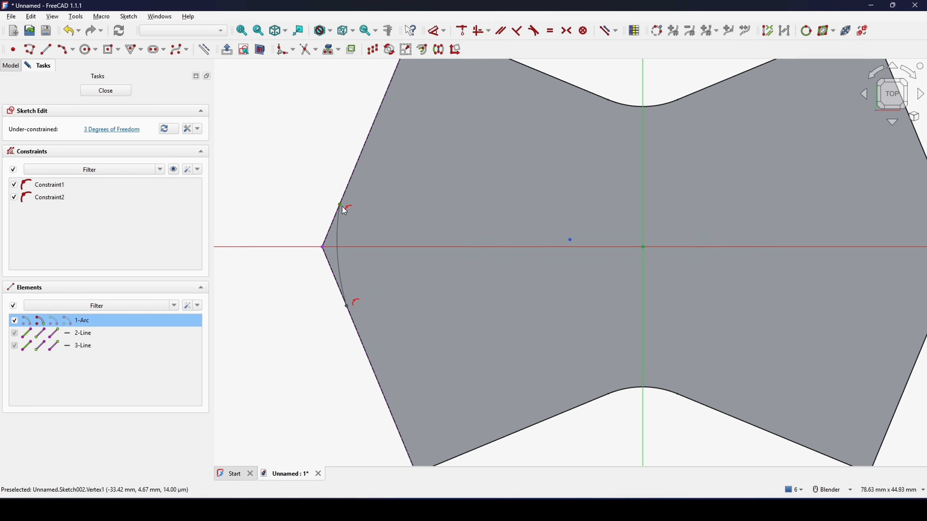
key("v")
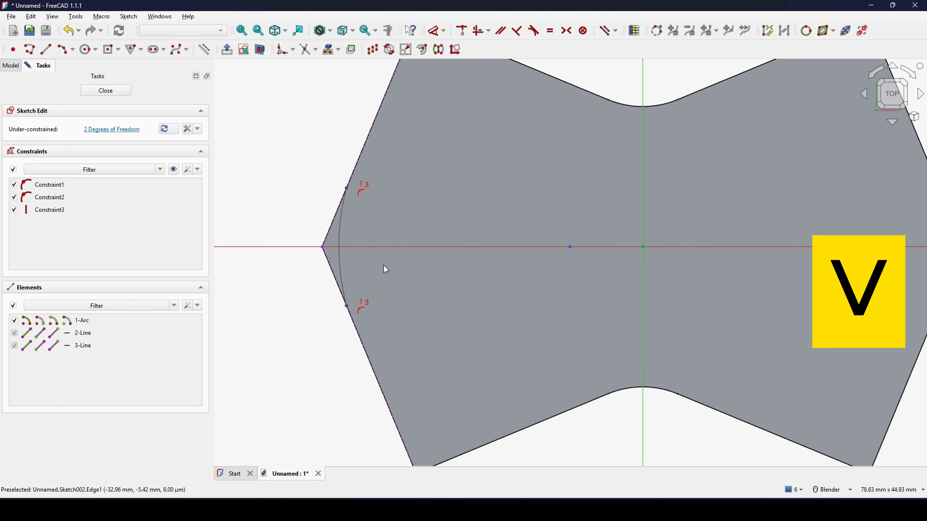
left_click(347, 241)
scroll(345, 241, "up", 4)
left_click(326, 233)
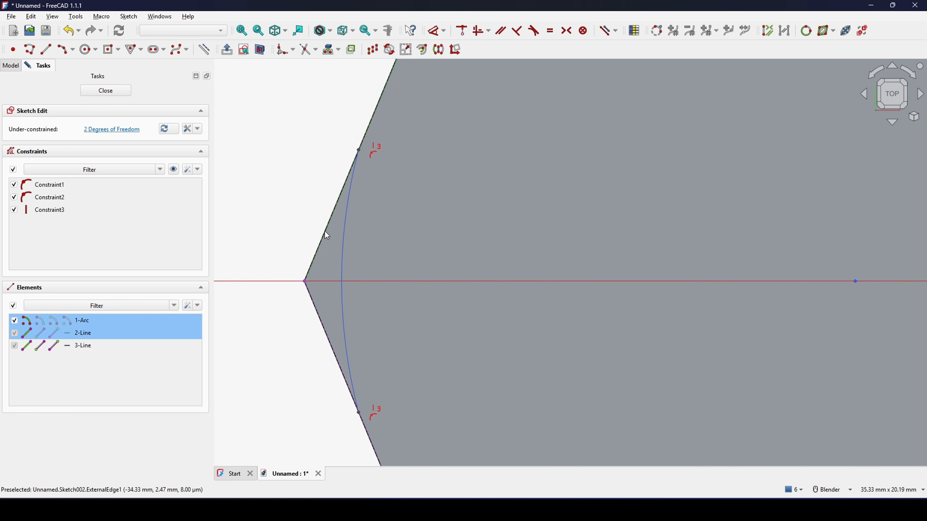
scroll(324, 231, "down", 4)
key("t")
scroll(366, 239, "down", 2)
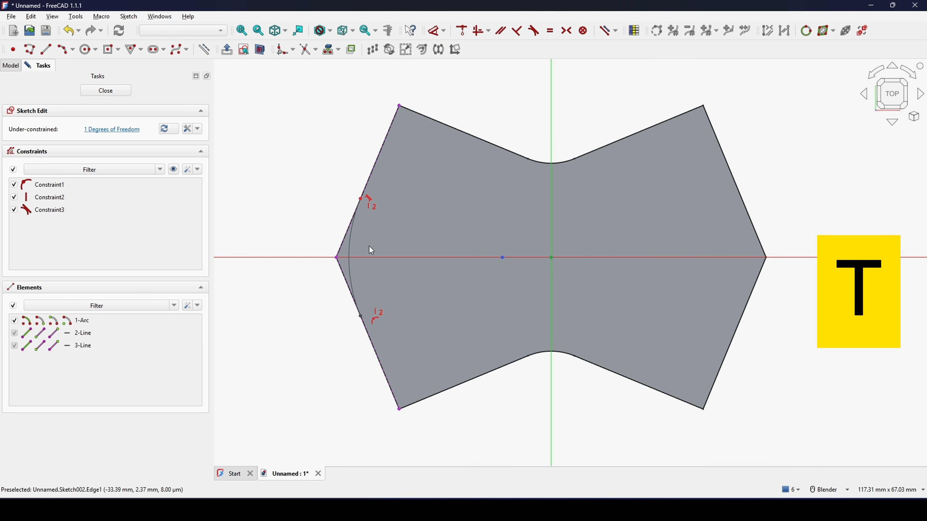
Step: Constrain the tip arc's radius to 10 mm
key("d")
left_click(349, 241)
left_click(248, 221)
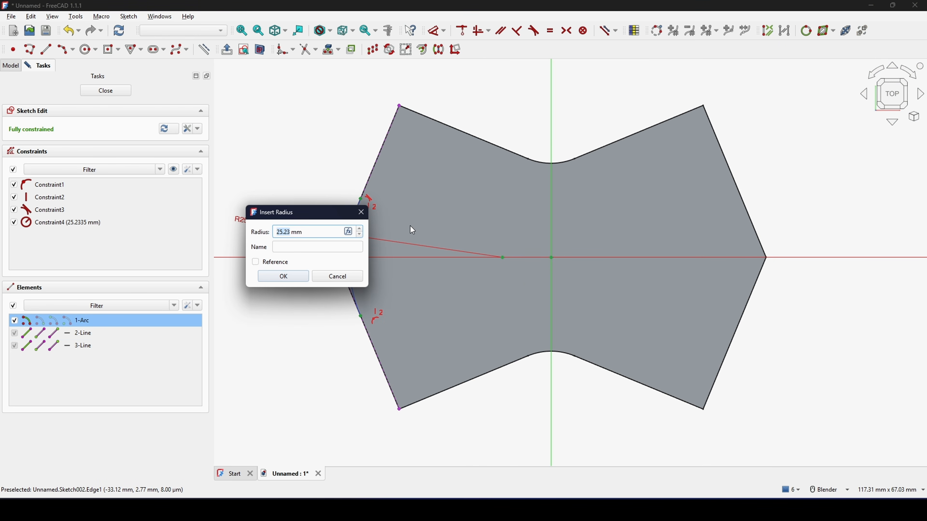
type("10")
key("Return")
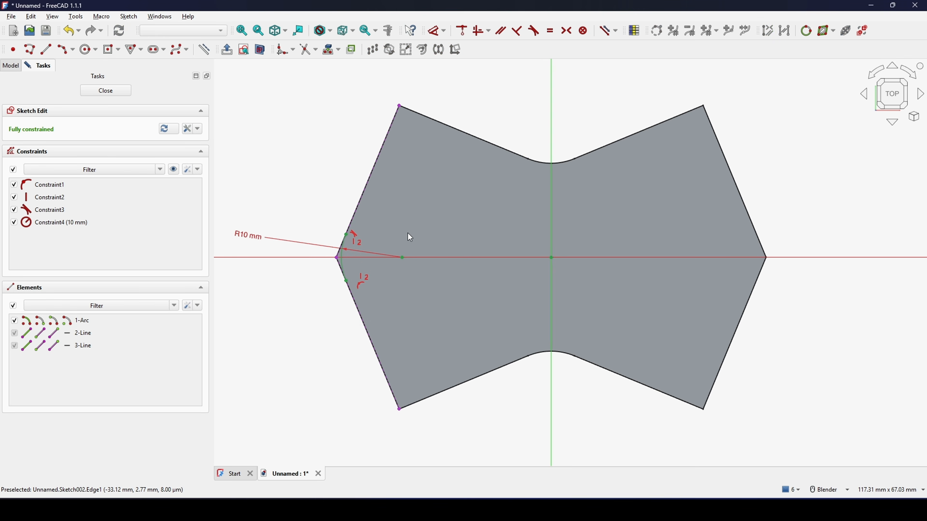
Step: Draw a rectangle about 7.9 mm by 6.1 mm from the arc's upper endpoint outward past the tip
scroll(409, 237, "up", 2)
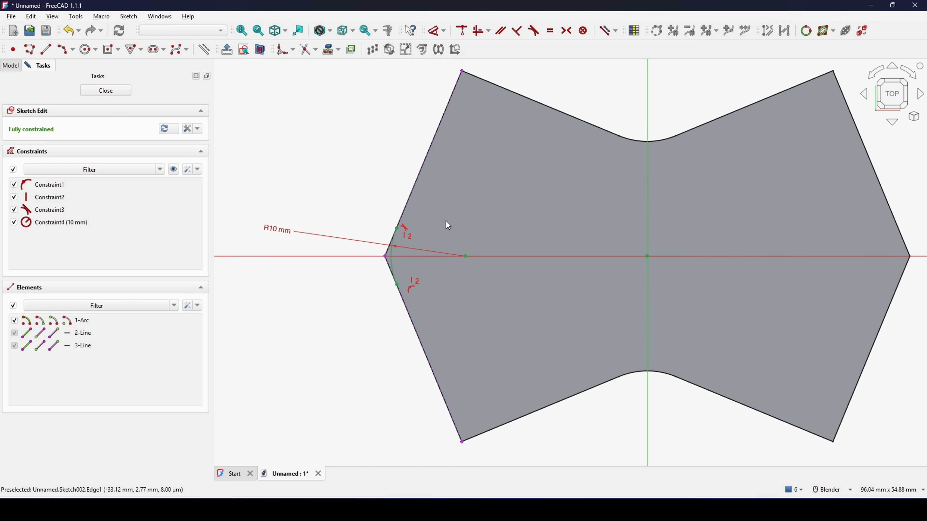
left_click(119, 50)
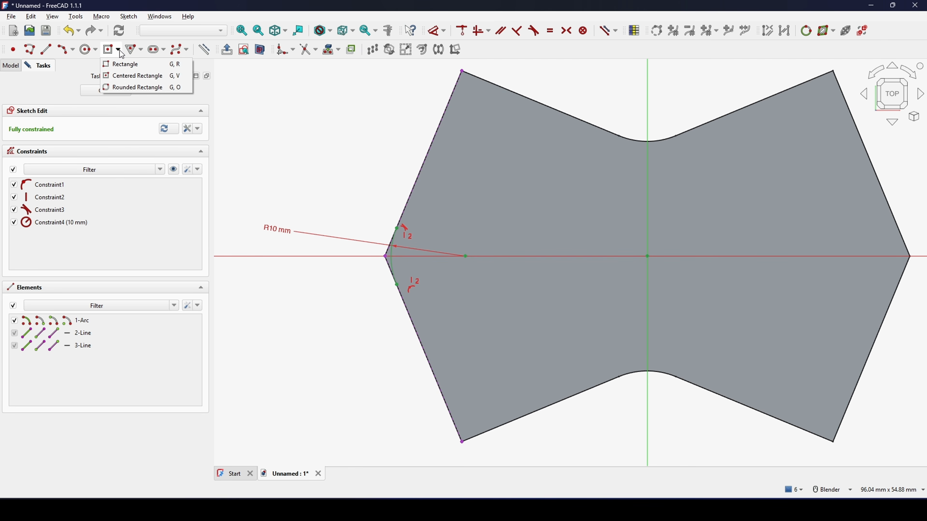
left_click(121, 64)
scroll(439, 201, "up", 2)
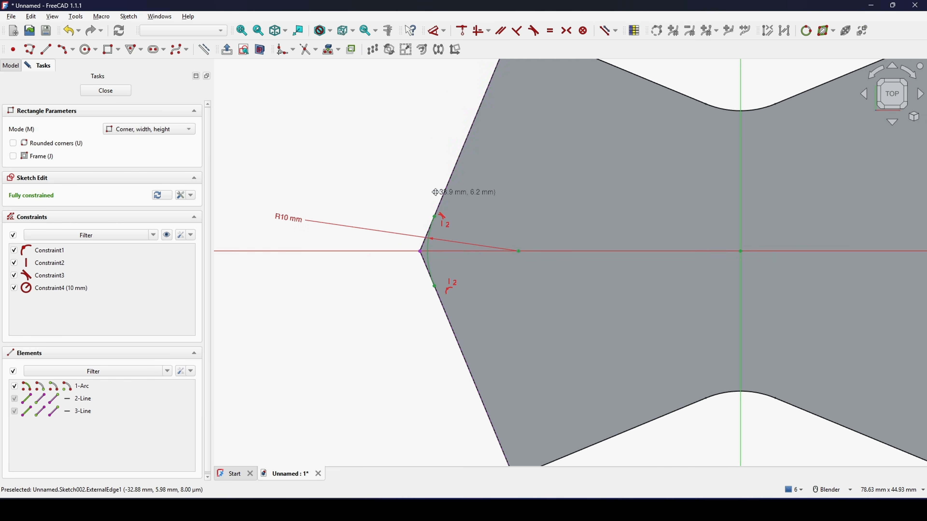
left_click(438, 215)
left_click(330, 270)
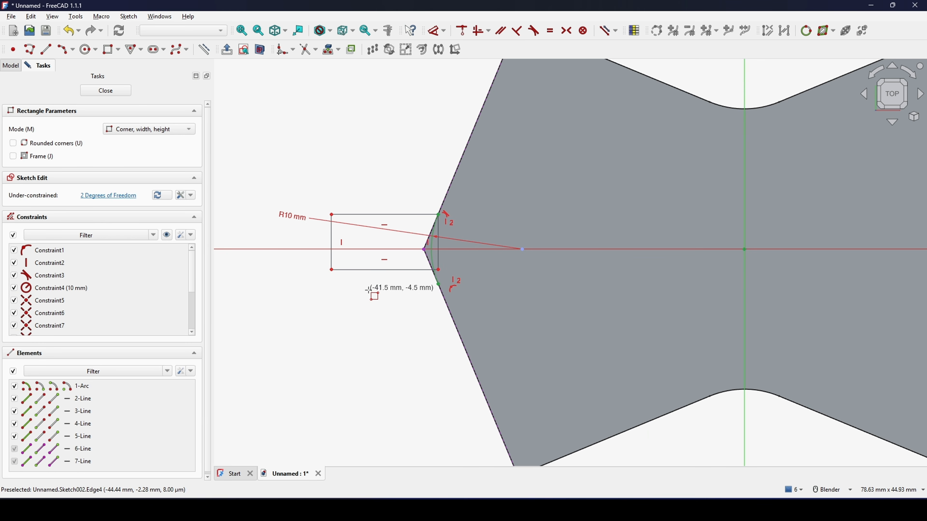
right_click(391, 293)
scroll(401, 308, "up", 2)
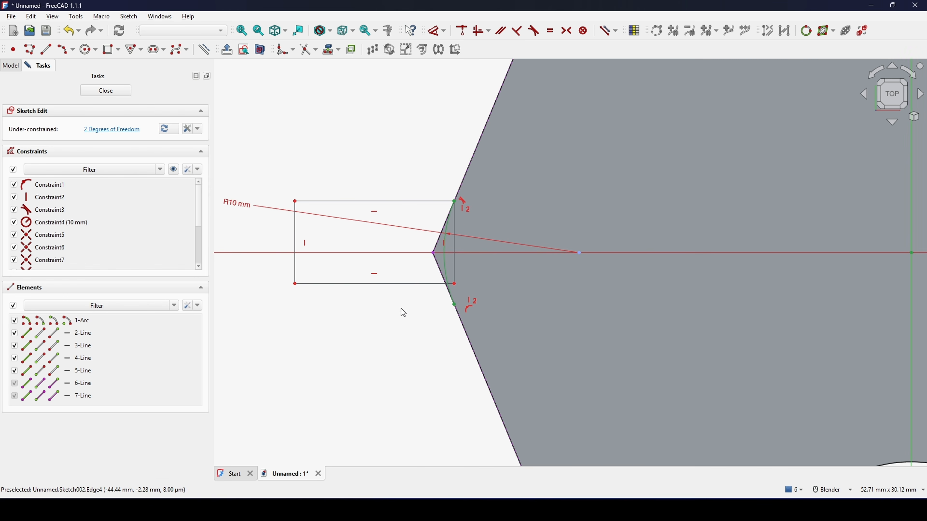
Step: Make the rectangle's lower inner corner coincident with the arc's lower endpoint and turn its inner vertical side into construction geometry
left_click(454, 286)
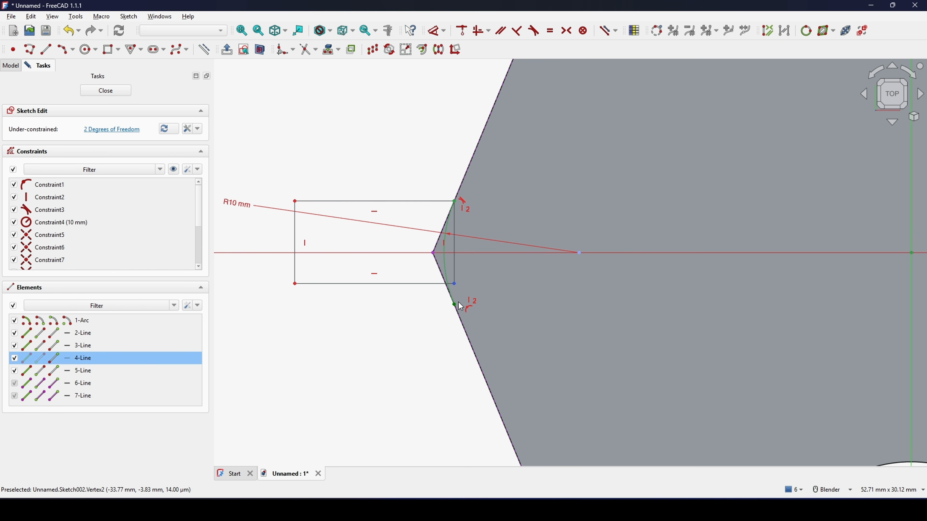
left_click(460, 307)
key("c")
middle_click_drag(507, 287, 474, 291, "shift")
left_click(444, 283)
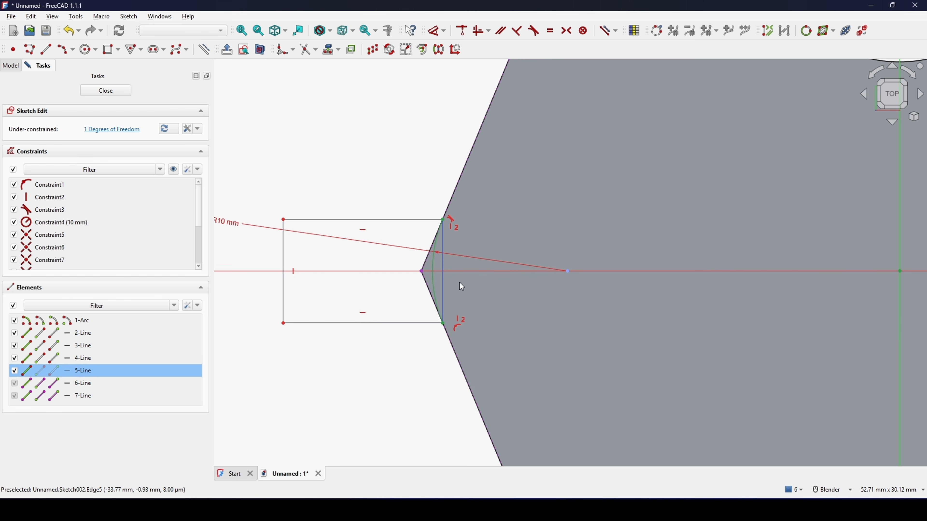
key("g")
key("n")
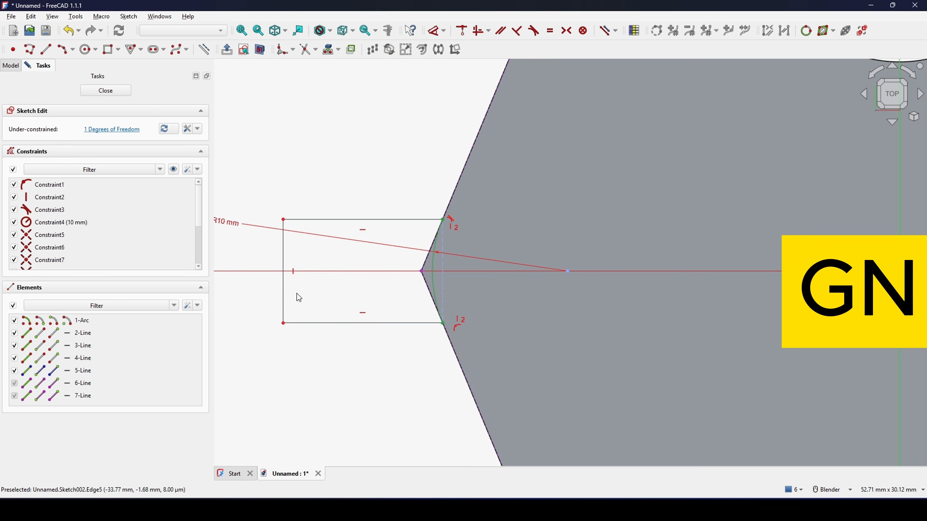
Step: Set the rectangle's horizontal length to 2 mm and move the dimension label clear of the profile
left_click_drag(285, 294, 337, 292)
middle_click_drag(399, 257, 385, 281, "shift")
key("d")
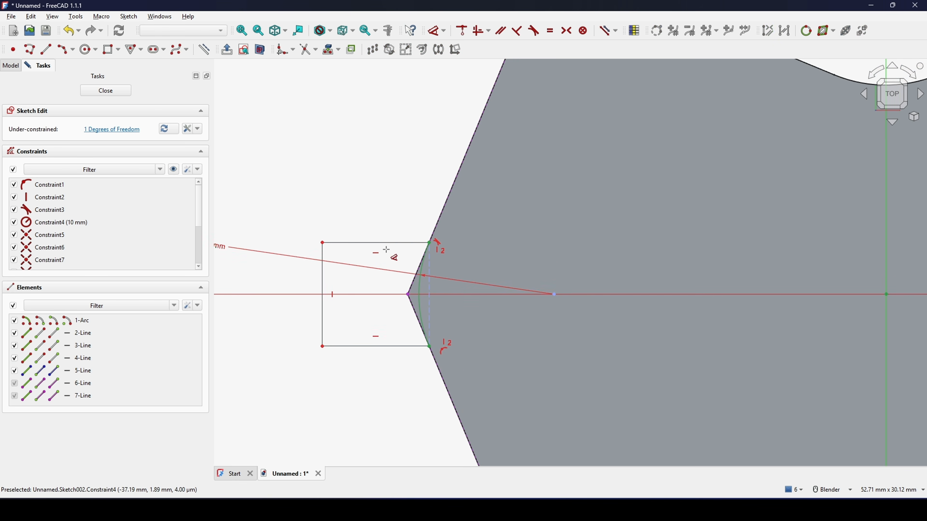
left_click(387, 242)
left_click(382, 175)
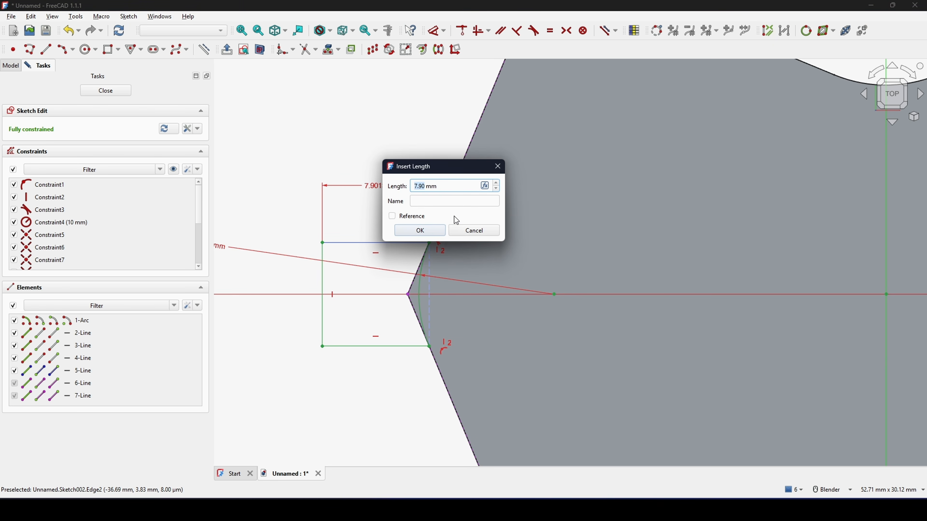
type("2")
left_click(436, 231)
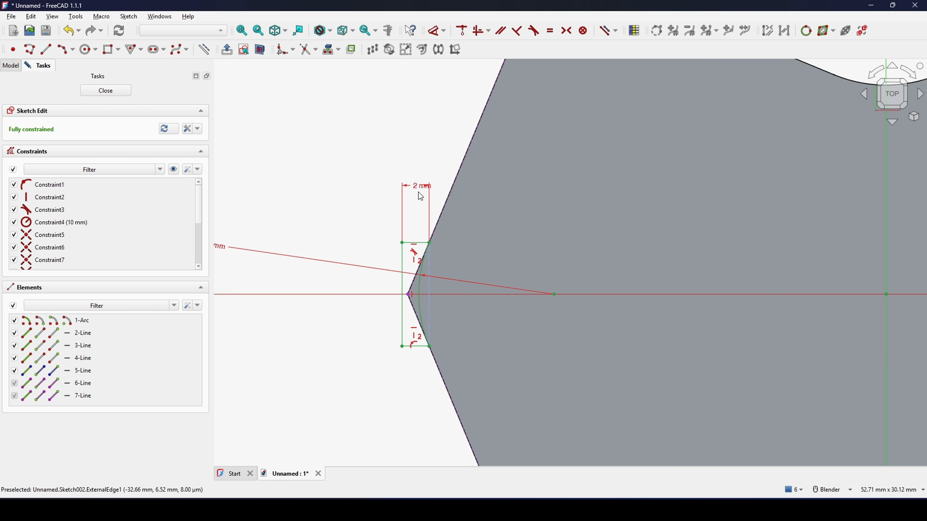
left_click_drag(421, 196, 314, 200)
scroll(472, 195, "down", 3)
scroll(481, 231, "up", 2)
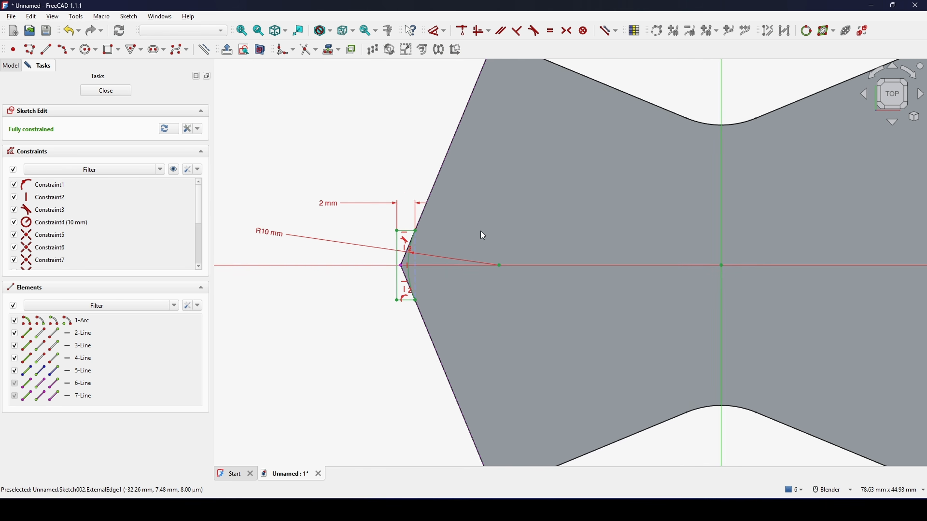
scroll(425, 237, "up", 3)
scroll(446, 267, "down", 1)
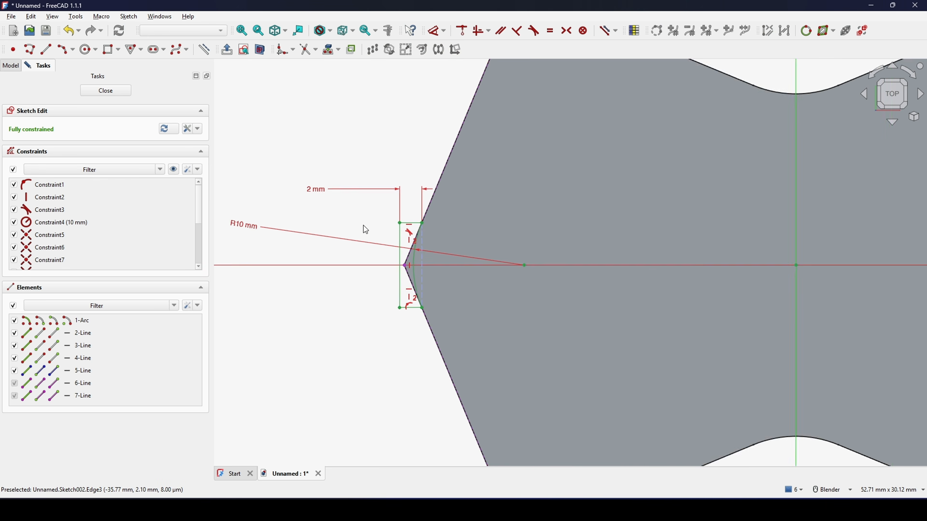
Step: Mirror the whole corner profile about the sketch's vertical axis with symmetry constraints, keeping the original geometry
scroll(366, 229, "down", 3)
mouse_move(296, 151)
left_mouse_down()
mouse_move(493, 360)
mouse_move(491, 352)
left_mouse_up()
middle_click_drag(502, 295, 481, 291, "shift")
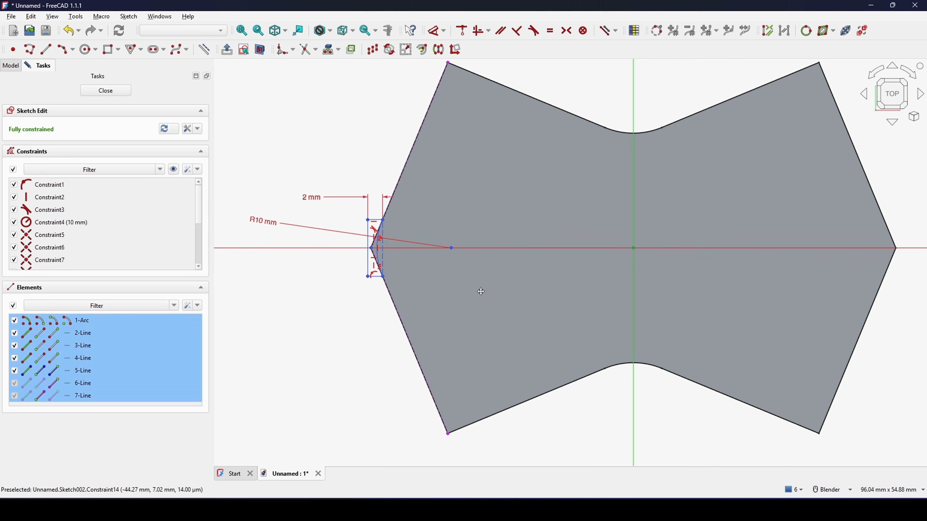
scroll(481, 291, "down", 2)
left_click(438, 49)
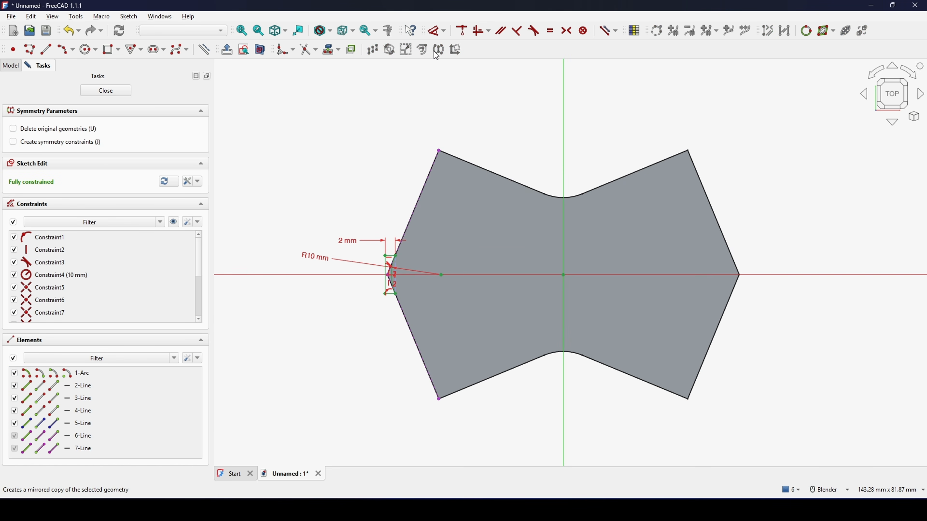
left_click(58, 143)
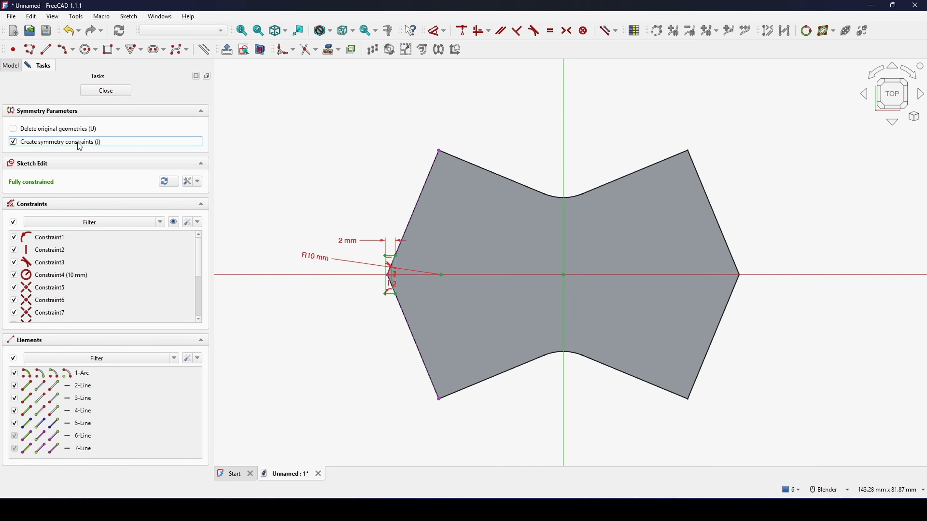
left_click(564, 212)
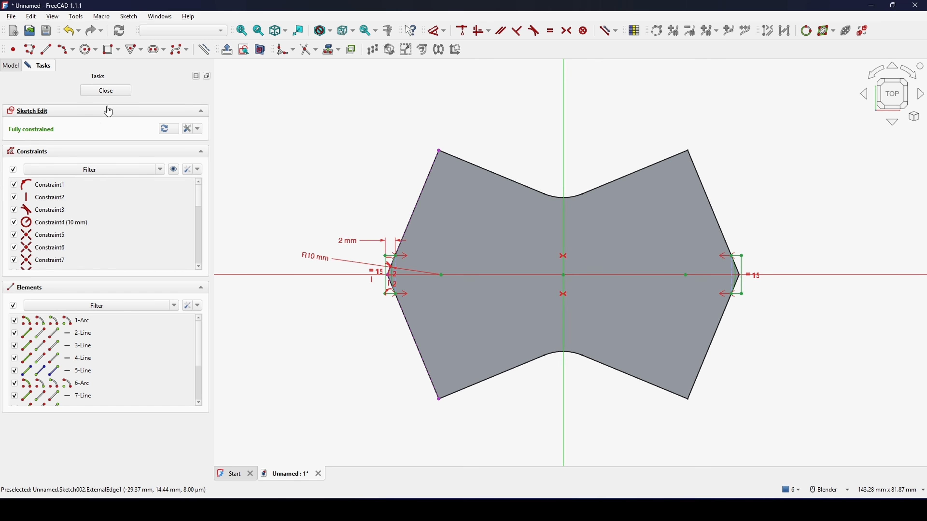
Step: Close the sketch and extrude it 50 mm along its normal as a solid
left_click(118, 89)
scroll(492, 254, "down", 2)
mouse_move(493, 254)
middle_mouse_down()
mouse_move(517, 198)
mouse_move(574, 192)
middle_mouse_up()
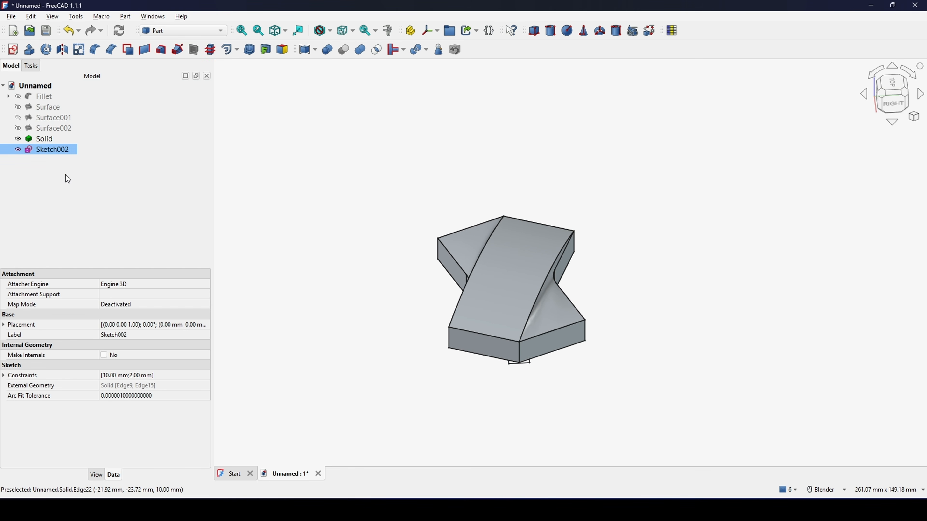
left_click(30, 49)
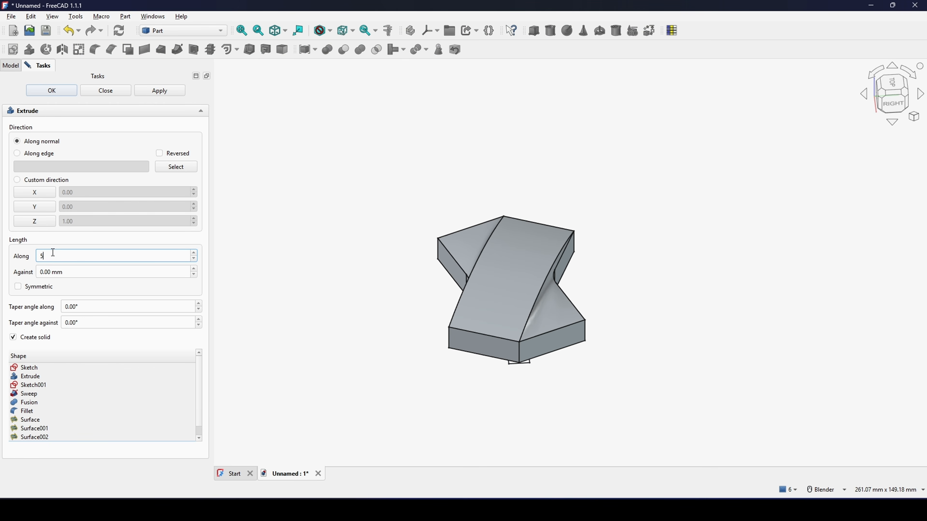
left_click(60, 94)
Step: Cut the extruded corner profiles from the tile solid and inspect the rounded tip up close
middle_click_drag(454, 241, 733, 237)
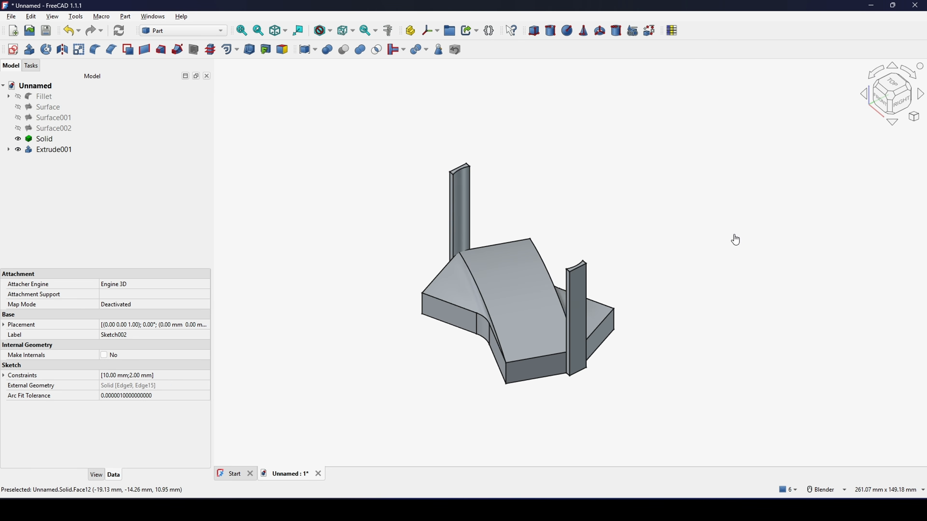
left_click(734, 238)
scroll(570, 349, "up", 2)
left_click(482, 288)
middle_click_drag(482, 288, 455, 277)
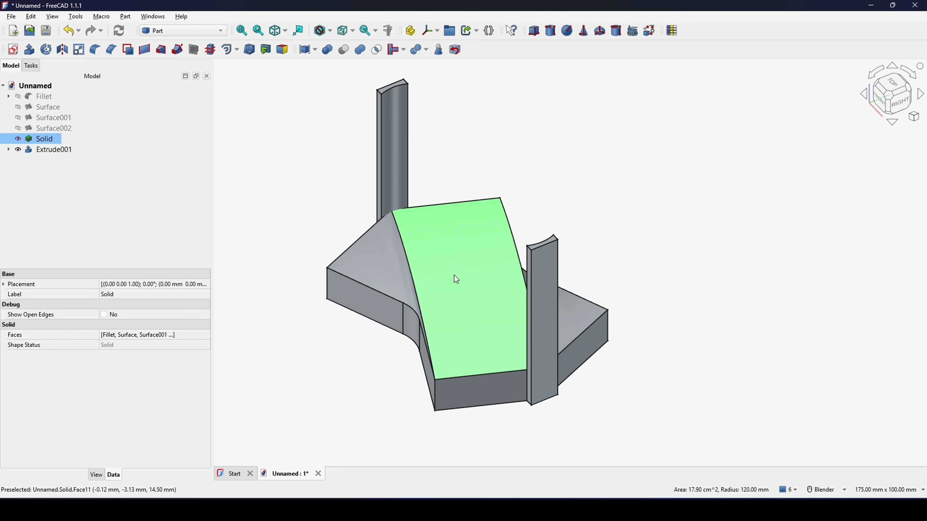
left_click(391, 181, "ctrl")
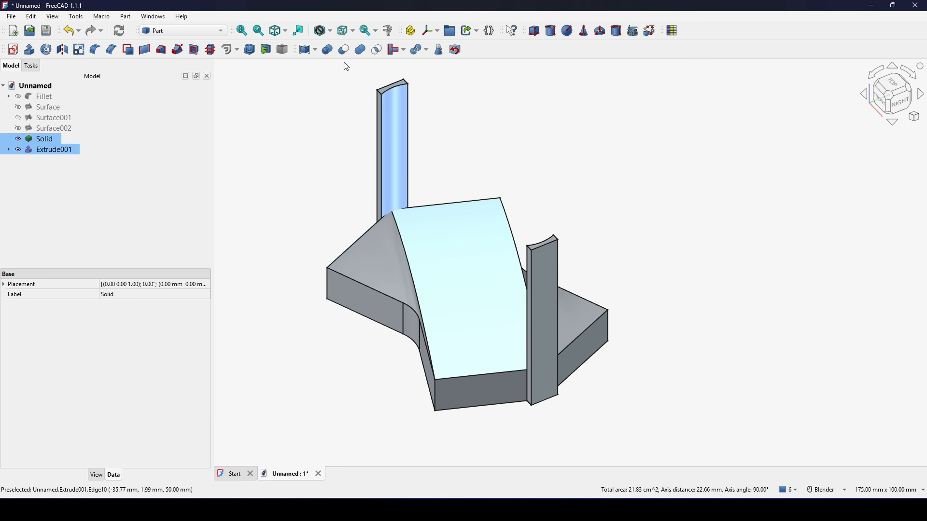
left_click(344, 50)
middle_click_drag(570, 263, 524, 319)
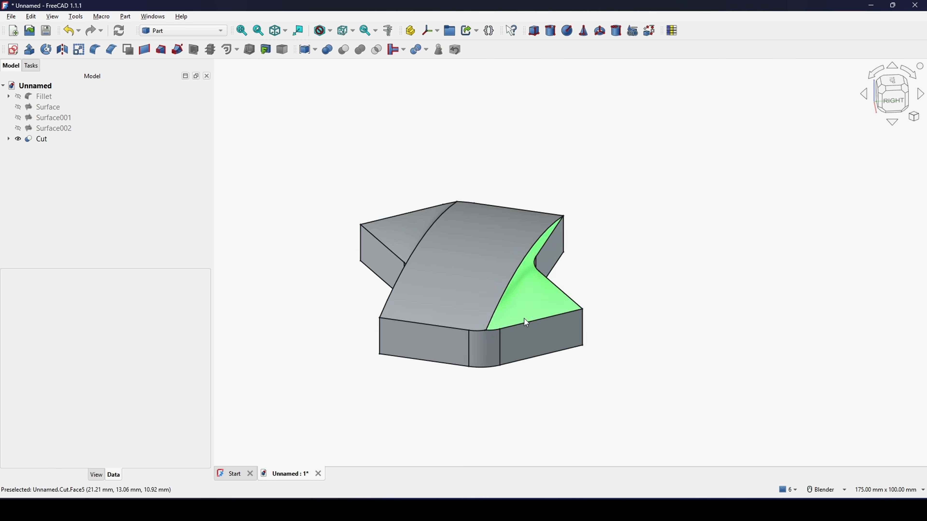
scroll(479, 349, "up", 10)
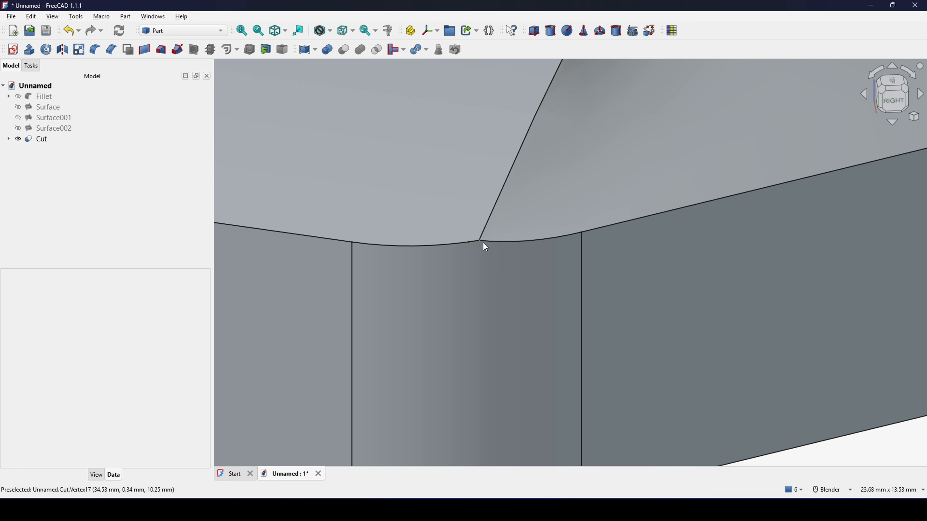
scroll(477, 243, "down", 10)
Step: View the cut tile from directly above and switch to the Draft workbench
middle_click_drag(590, 252, 514, 179)
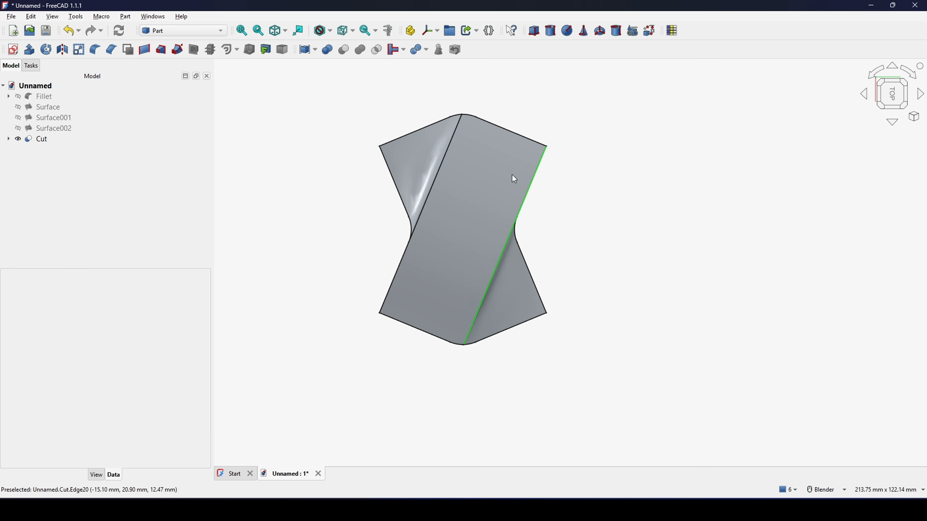
left_click(182, 32)
left_click(168, 54)
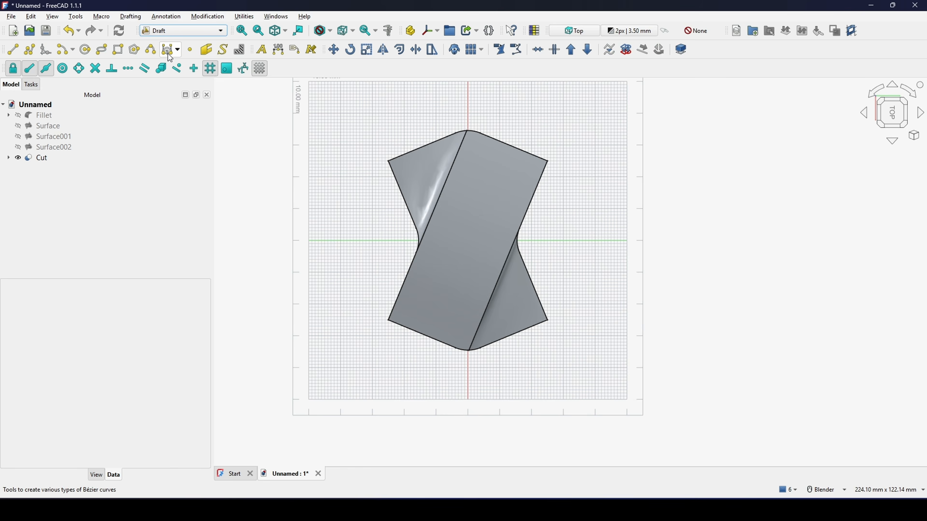
Step: Create a 360° polar array of the cut tile with 4 elements, centred on the tile's lower-left corner in the top view
left_click(33, 157)
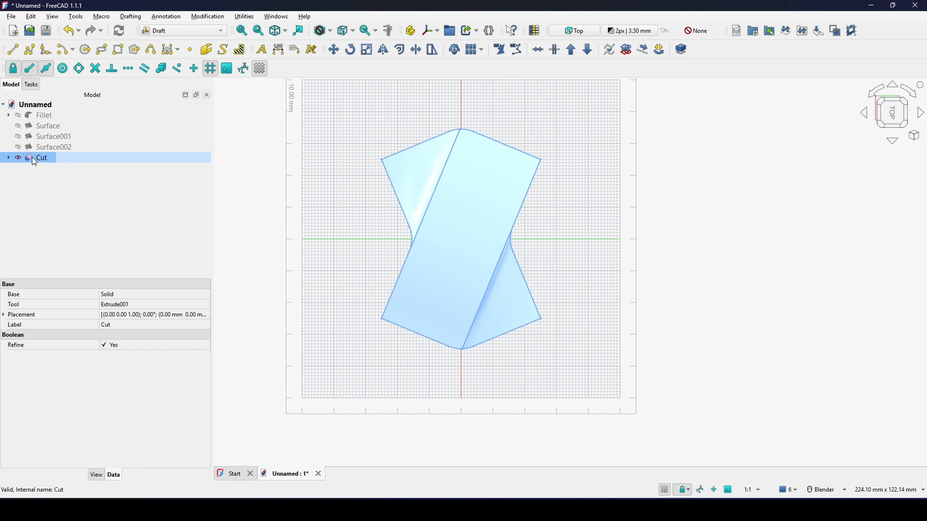
left_click(212, 17)
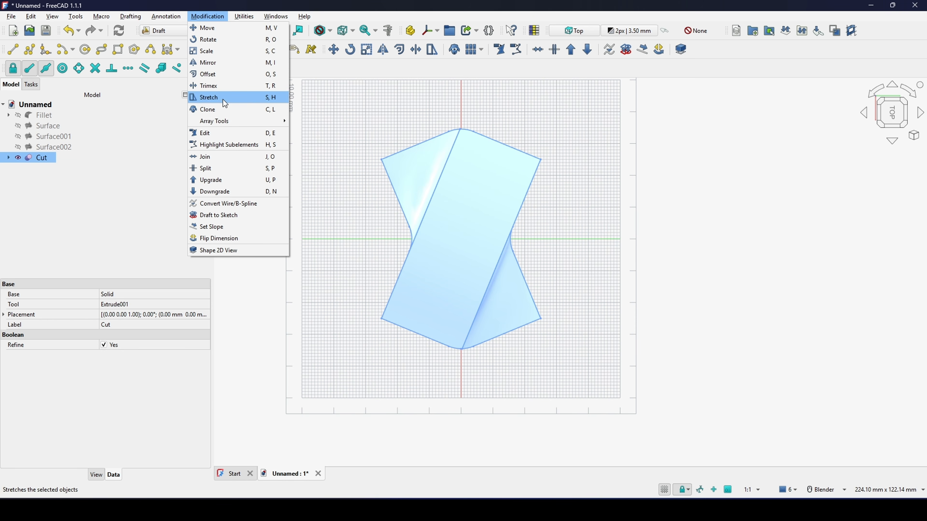
left_click(323, 134)
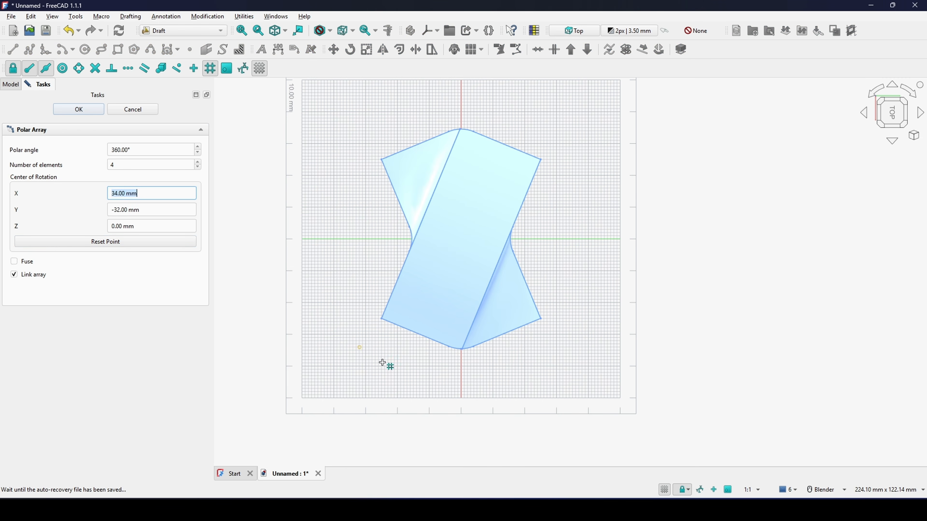
middle_click_drag(383, 362, 366, 353)
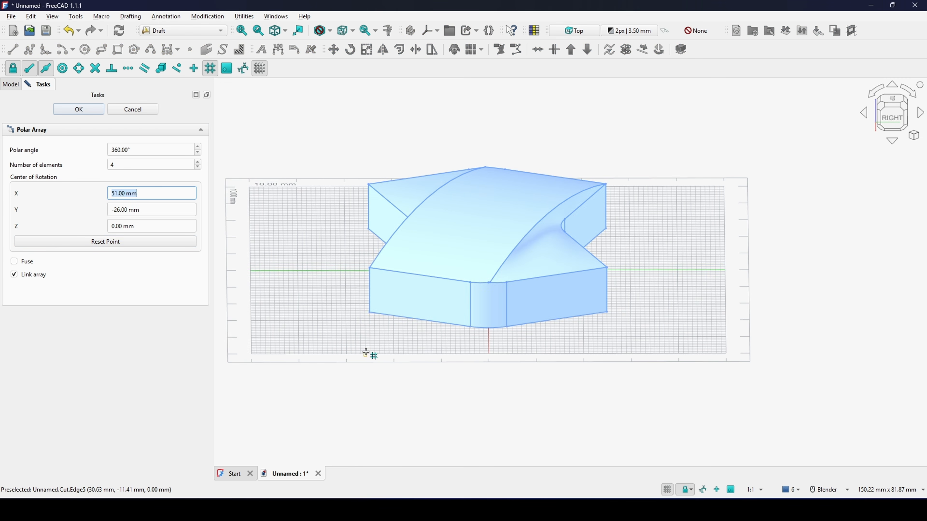
left_click(364, 318)
middle_click_drag(394, 316, 568, 243)
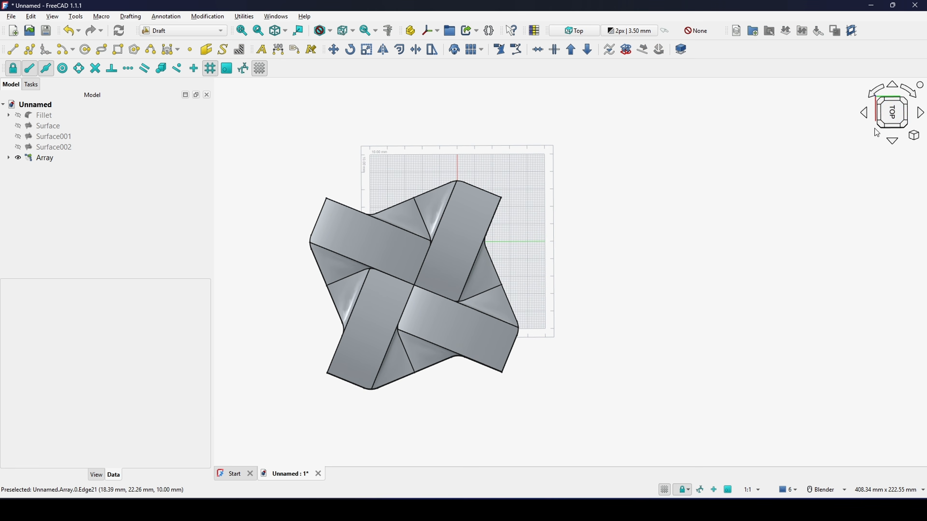
Step: Switch to the Part workbench and fuse the polar array into a single solid
left_click(205, 29)
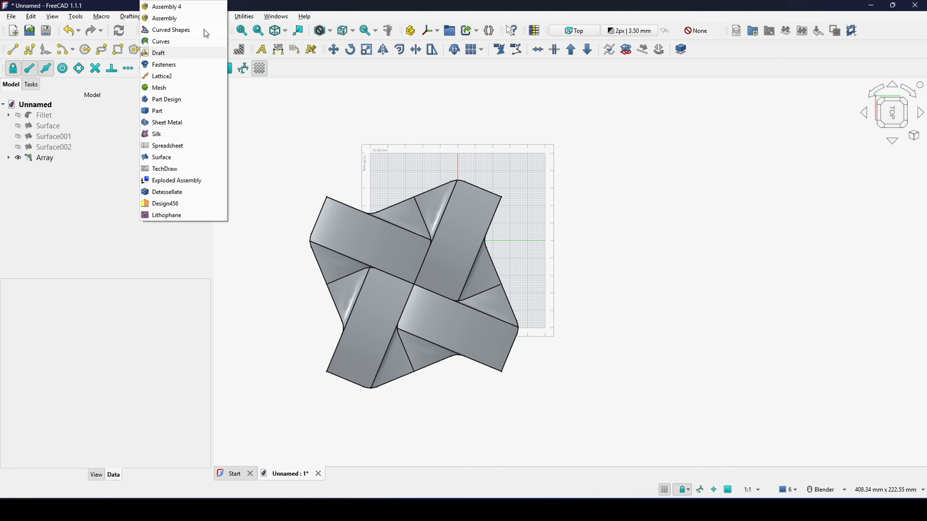
left_click(169, 111)
middle_click_drag(406, 146, 465, 139, "shift")
left_click(33, 137)
middle_click_drag(404, 151, 376, 166, "shift")
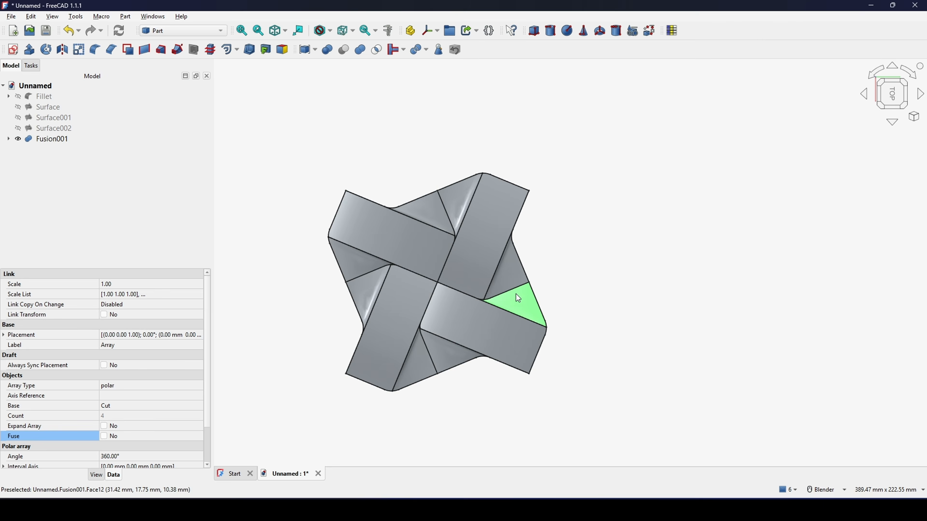
Step: Examine the fused four-strip weave from above and at an angle, checking its outer edges and rounded corners
scroll(515, 295, "up", 1)
middle_click_drag(467, 295, 496, 270, "shift")
mouse_move(496, 271)
middle_mouse_down()
mouse_move(474, 247)
mouse_move(484, 170)
mouse_move(486, 270)
middle_mouse_up()
left_click(605, 251)
middle_click_drag(606, 251, 603, 257, "shift")
middle_click_drag(603, 258, 603, 271)
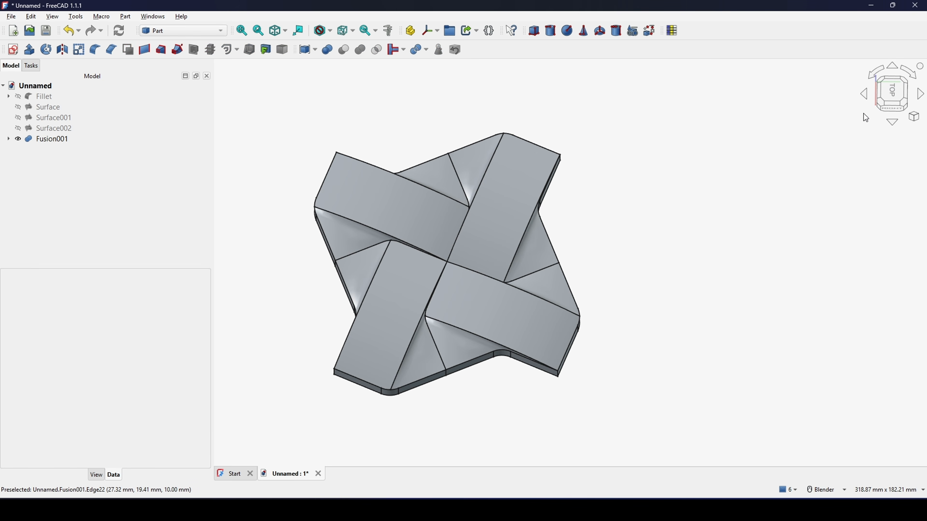
left_click(889, 93)
scroll(474, 256, "down", 3)
middle_click_drag(477, 249, 582, 258)
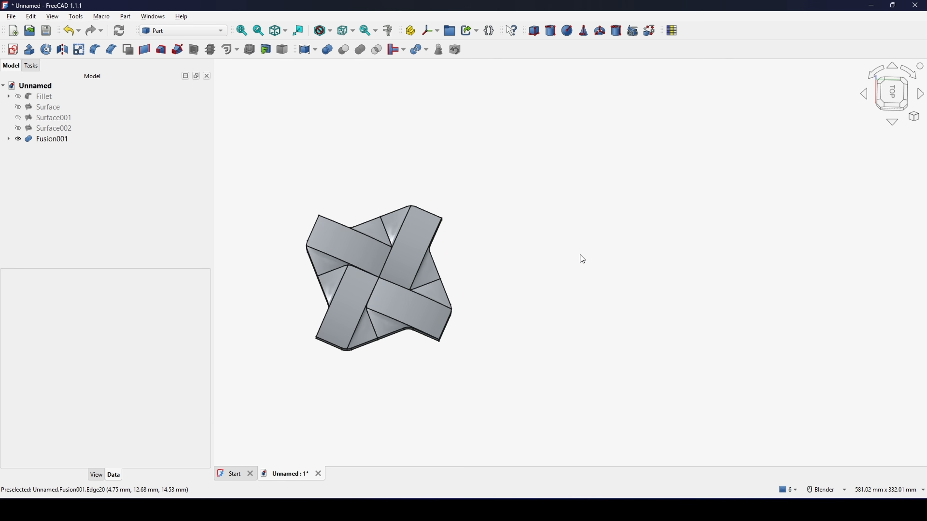
left_click(892, 92)
scroll(414, 90, "down", 1)
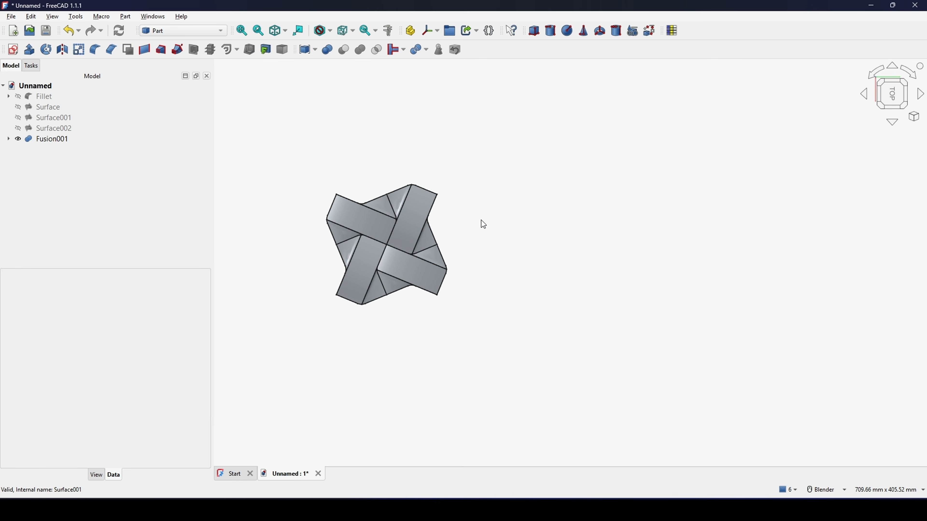
scroll(481, 221, "up", 1)
middle_click_drag(465, 218, 586, 217, "shift")
scroll(543, 225, "up", 2)
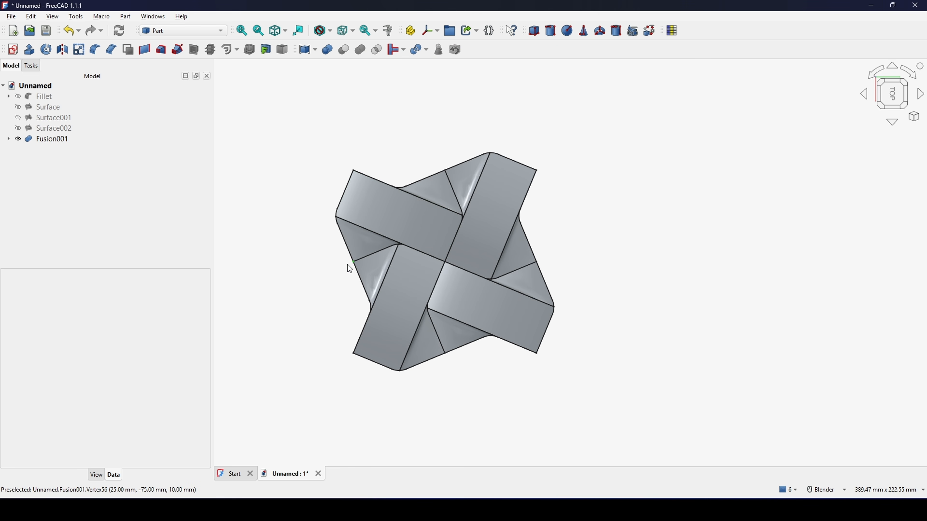
middle_click_drag(577, 253, 557, 261, "shift")
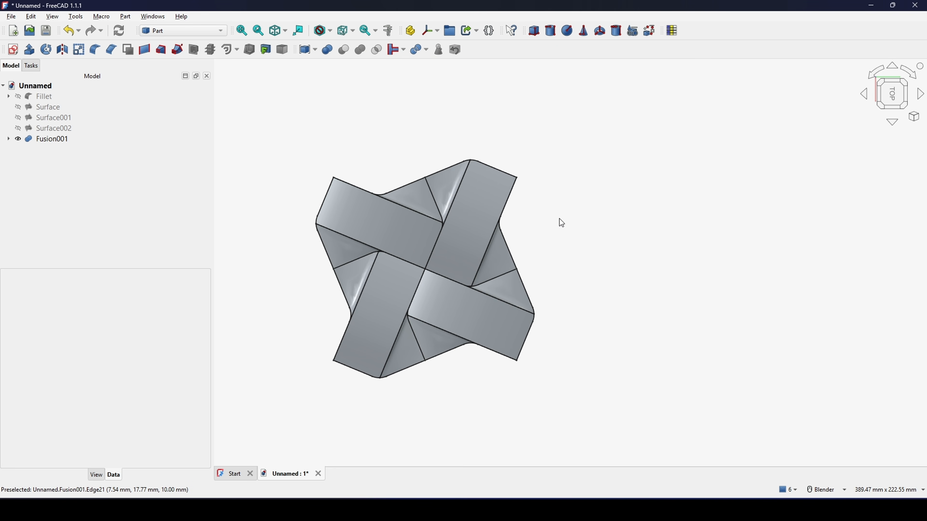
middle_click_drag(562, 223, 563, 214, "shift")
Step: Create a sketch on the XY-plane and project the matching end points of the fused tile's lower and upper rounded corners into it
left_click(13, 49)
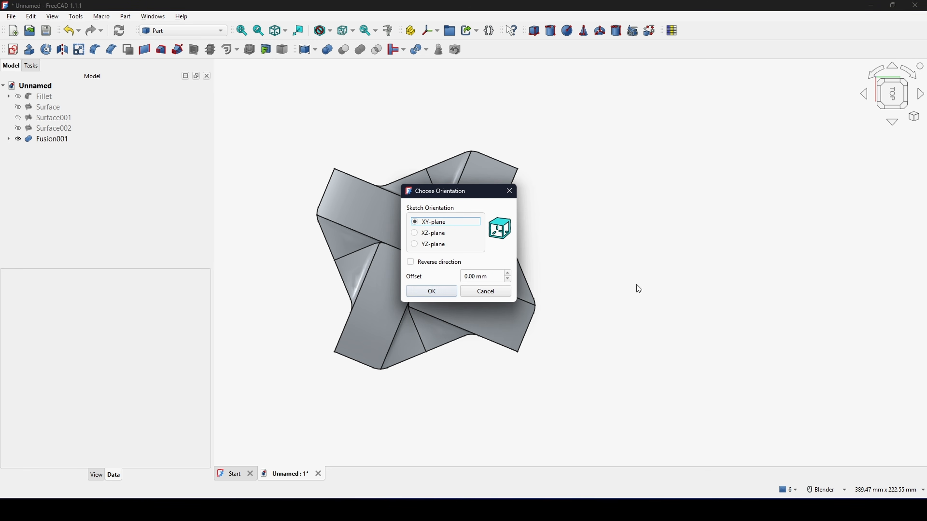
left_click(452, 291)
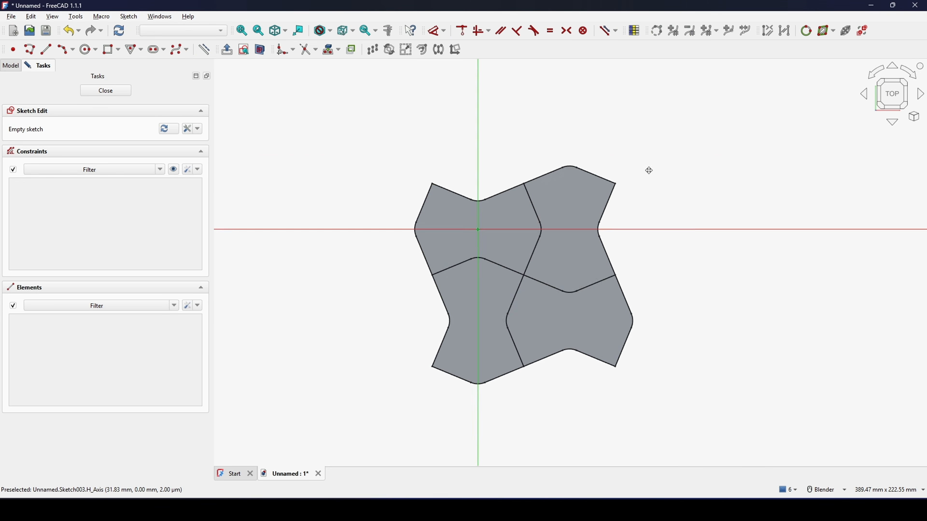
mouse_move(621, 150)
middle_mouse_down("shift")
mouse_move(640, 222)
mouse_move(631, 242)
middle_mouse_up("shift")
left_click(228, 209)
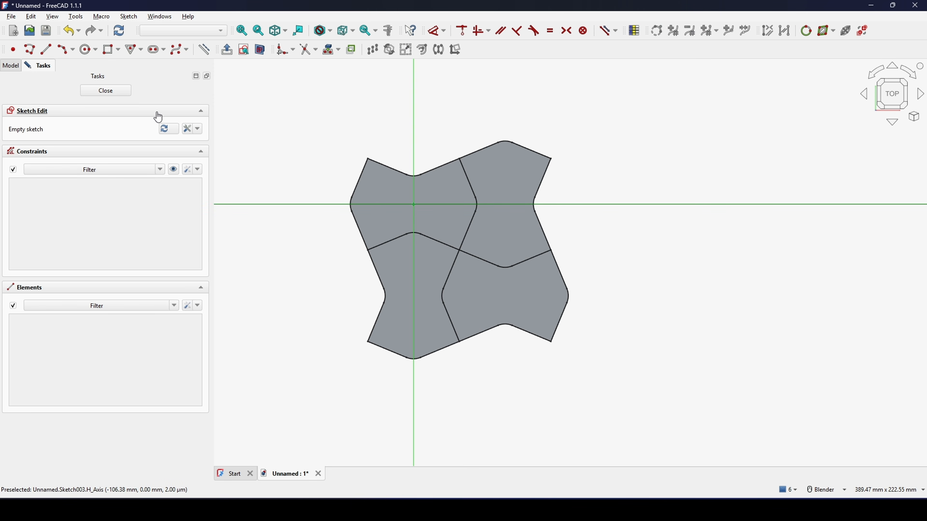
left_click(327, 51)
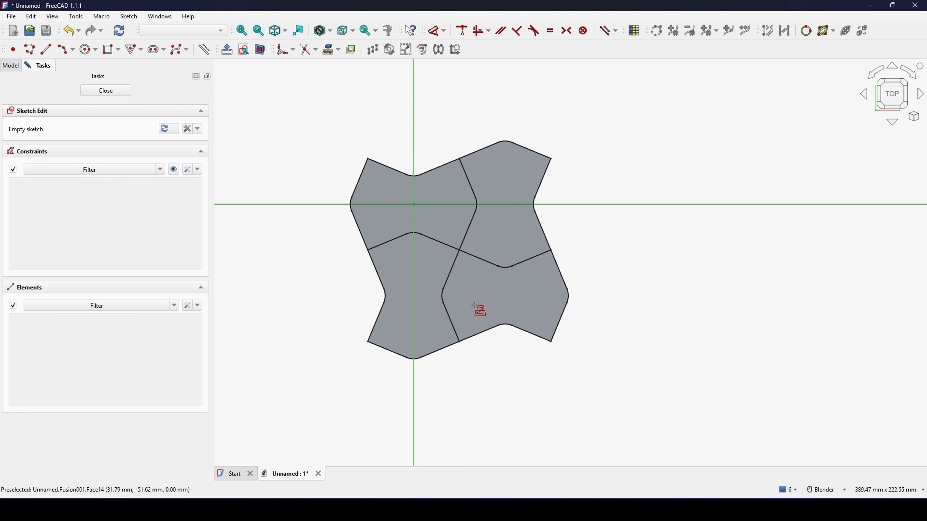
left_click(425, 362)
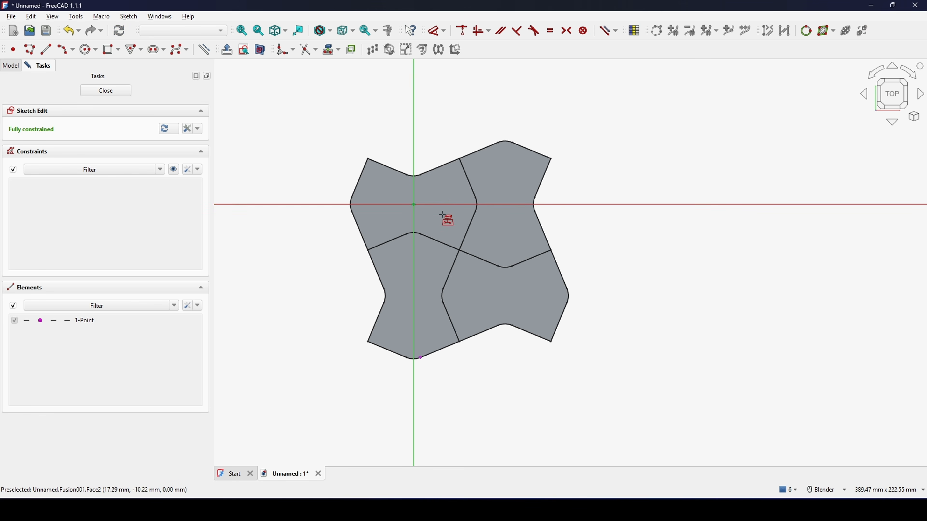
left_click(421, 176)
right_click(474, 208)
Step: Add a vertical reference dimension between the two projected points and close the sketch
middle_click_drag(477, 220, 452, 207, "shift")
left_click(398, 163)
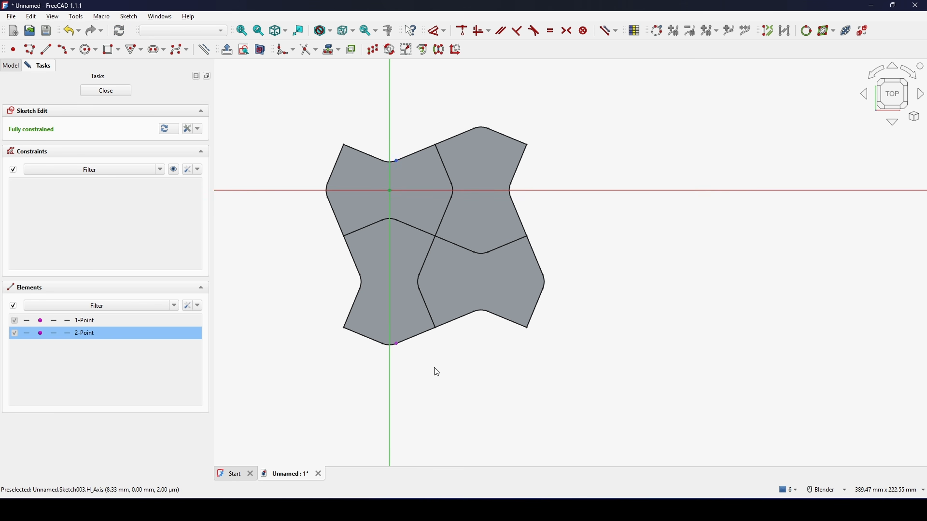
left_click(400, 349)
key("i")
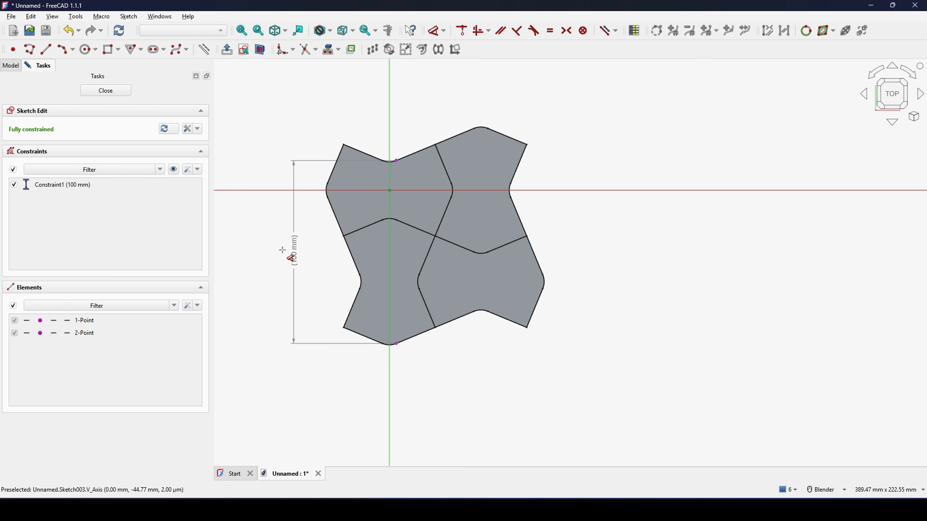
left_click(284, 251)
left_click(123, 92)
left_click(590, 233)
mouse_move(583, 232)
middle_mouse_down("shift")
mouse_move(597, 208)
mouse_move(570, 228)
middle_mouse_up("shift")
Step: Start a Draft orthogonal array of the fused tile with 5 elements in X, 5 in Y and 1 in Z
left_click(41, 139)
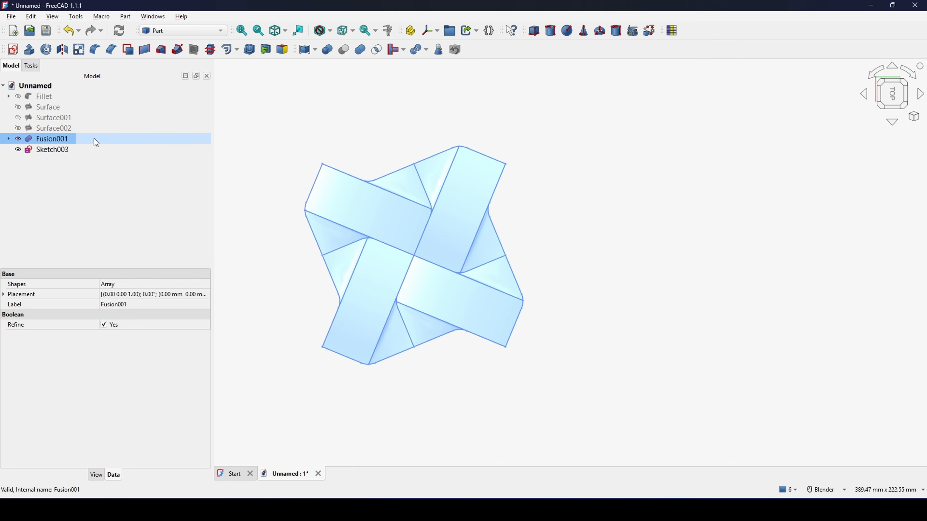
left_click(180, 30)
left_click(164, 56)
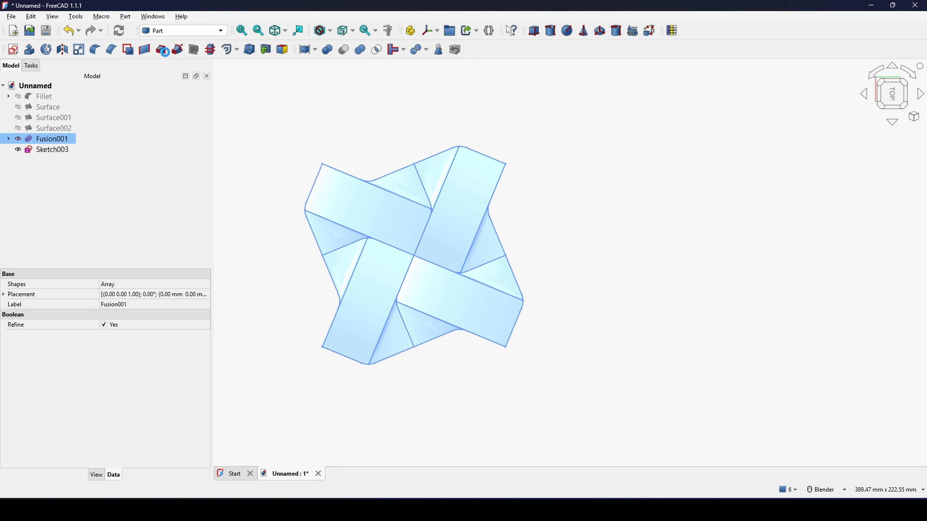
left_click(210, 19)
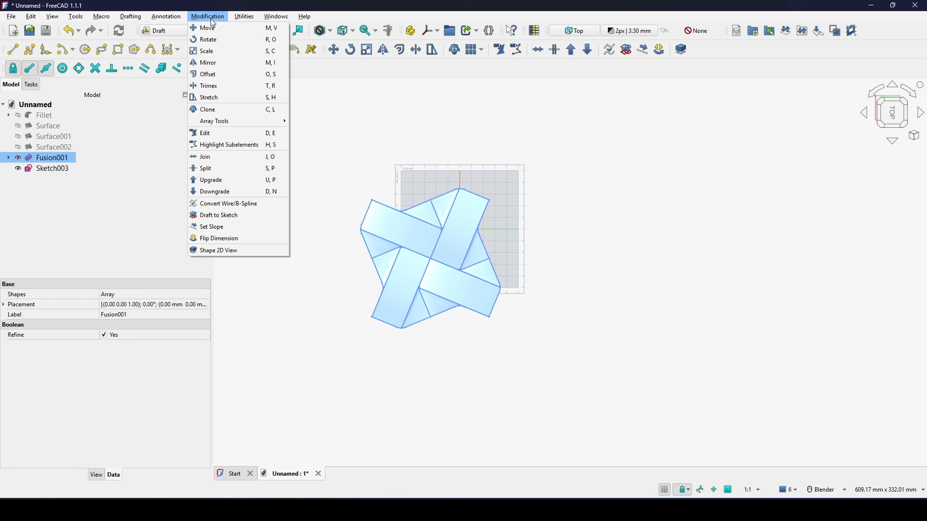
mouse_move(216, 118)
left_click(314, 121)
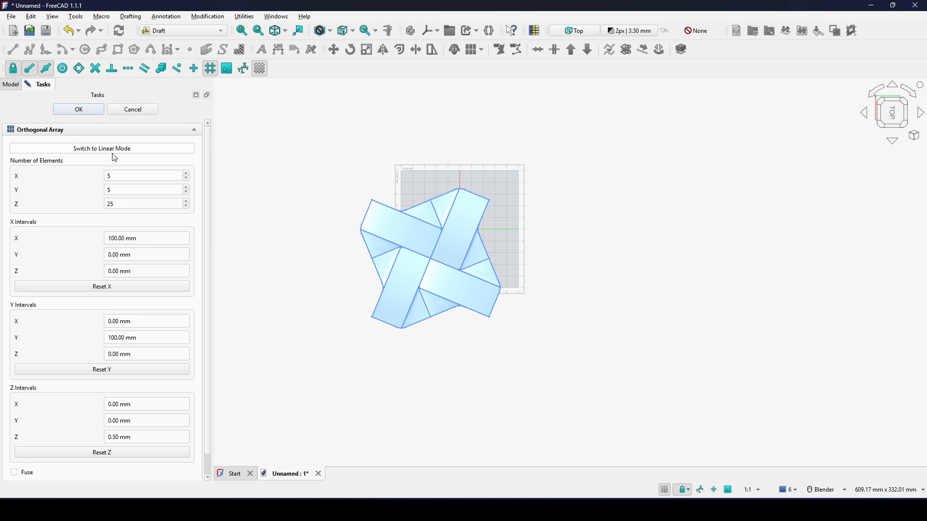
left_click(120, 149)
left_click(120, 149)
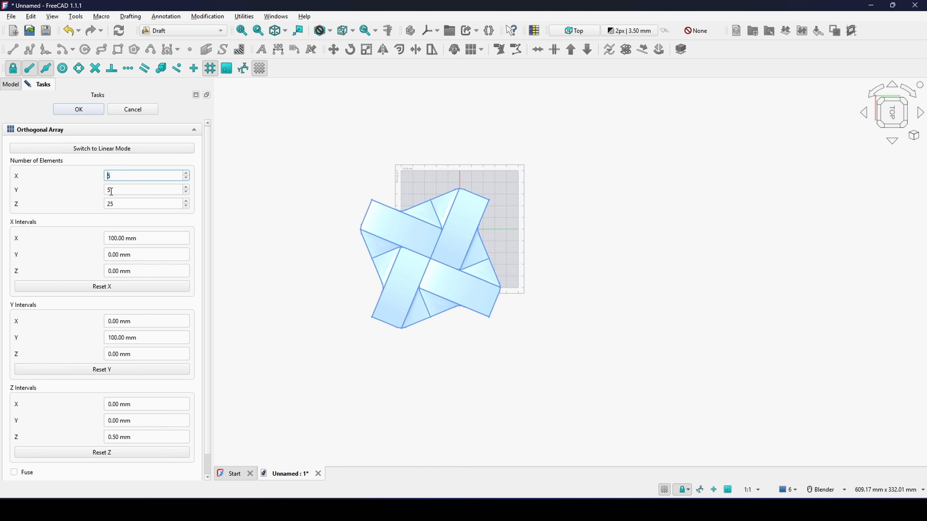
left_click(120, 190)
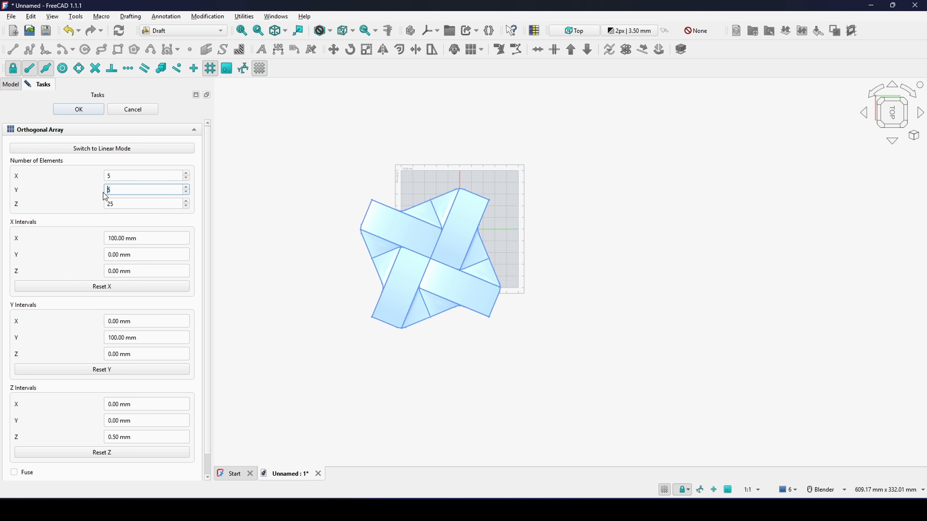
key("Tab")
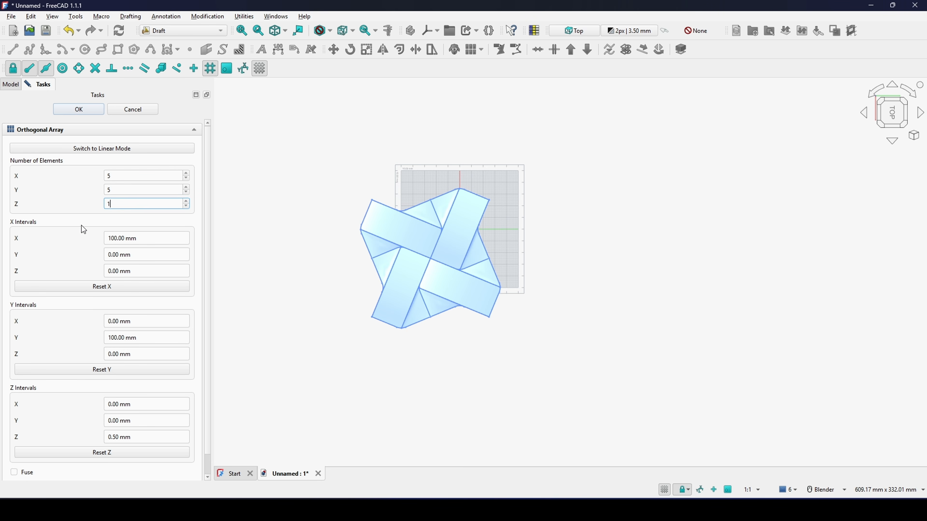
key("Tab")
Step: Use 100 mm for the X and Y intervals, reset the Z interval, and create the orthogonal array
left_click_drag(165, 238, 28, 252)
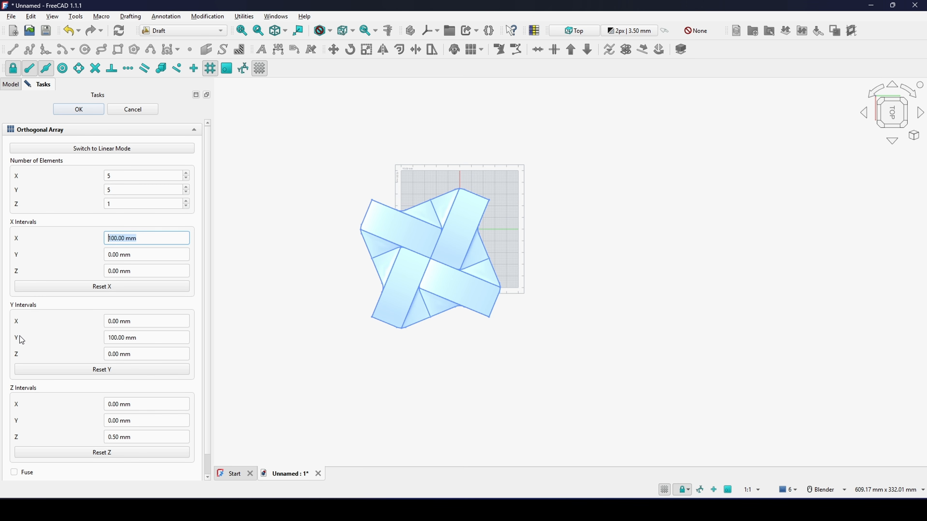
left_click(150, 341)
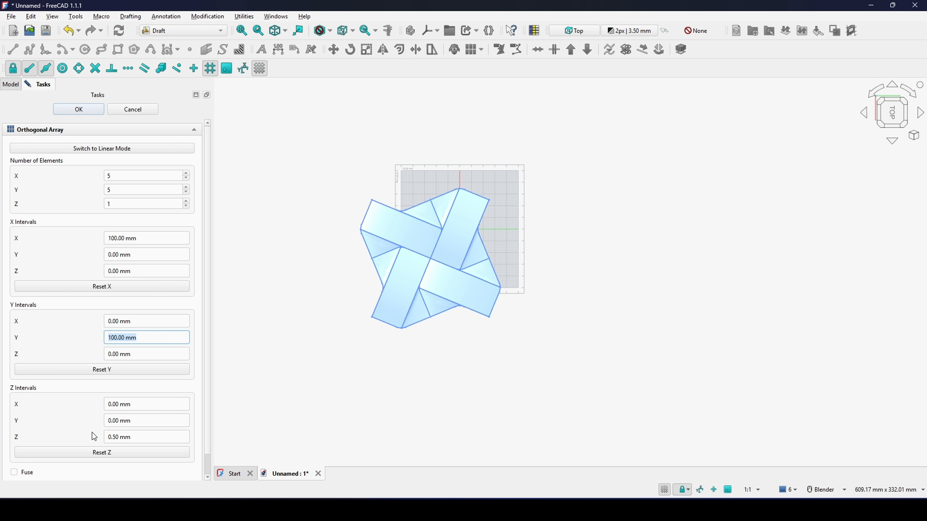
left_click(104, 458)
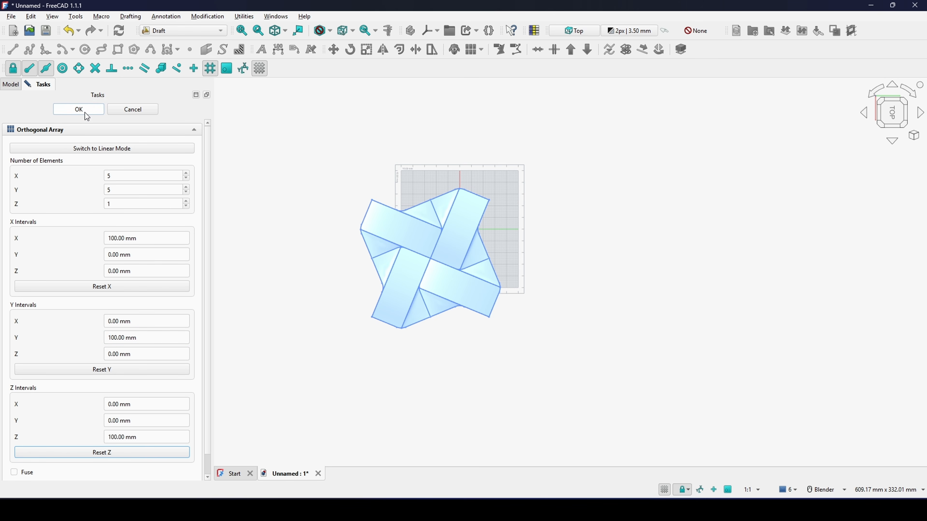
left_click(76, 114)
Step: Examine the arrayed weave pattern as a whole and up close at the joints between neighbouring tiles
scroll(533, 266, "down", 8)
middle_click_drag(564, 265, 534, 192, "shift")
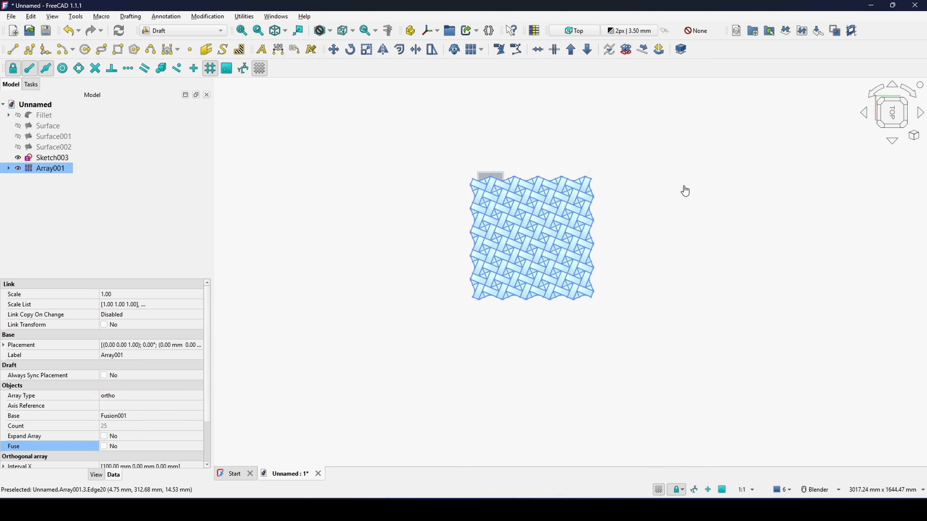
left_click(683, 187)
scroll(564, 249, "up", 3)
middle_click_drag(535, 243, 602, 252, "shift")
middle_click_drag(602, 252, 593, 230)
scroll(583, 207, "up", 2)
scroll(612, 228, "up", 2)
scroll(609, 228, "down", 1)
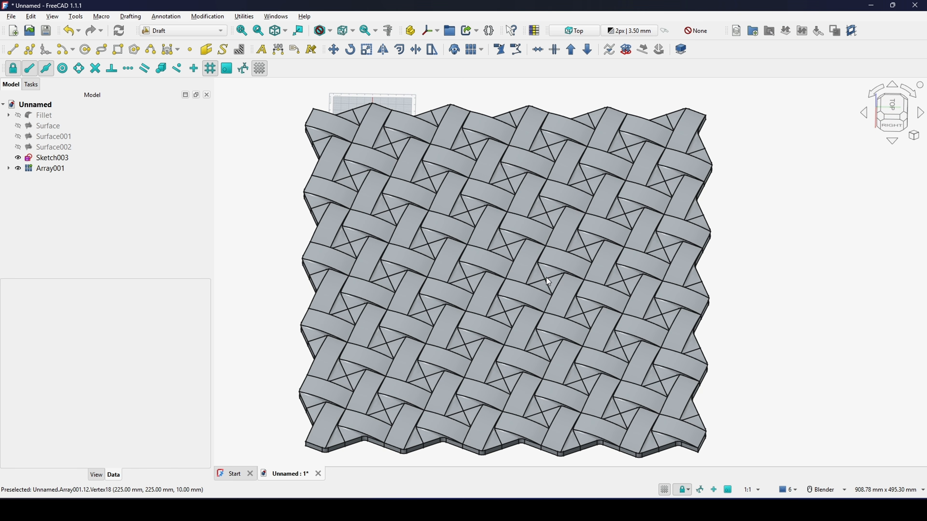